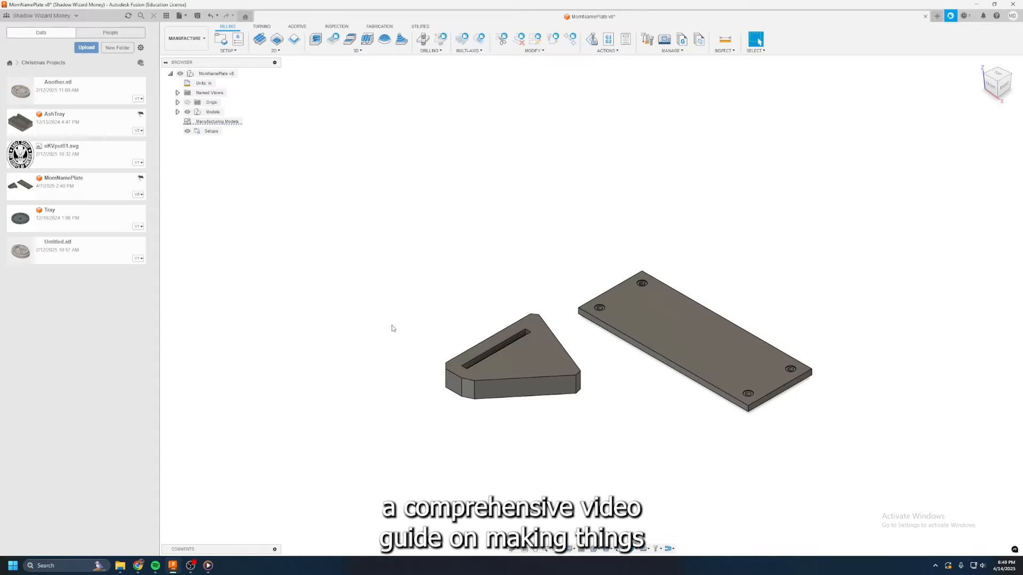
Step: Switch the name plate file to the Design workspace
scroll(483, 377, "down", 3)
scroll(536, 377, "up", 5)
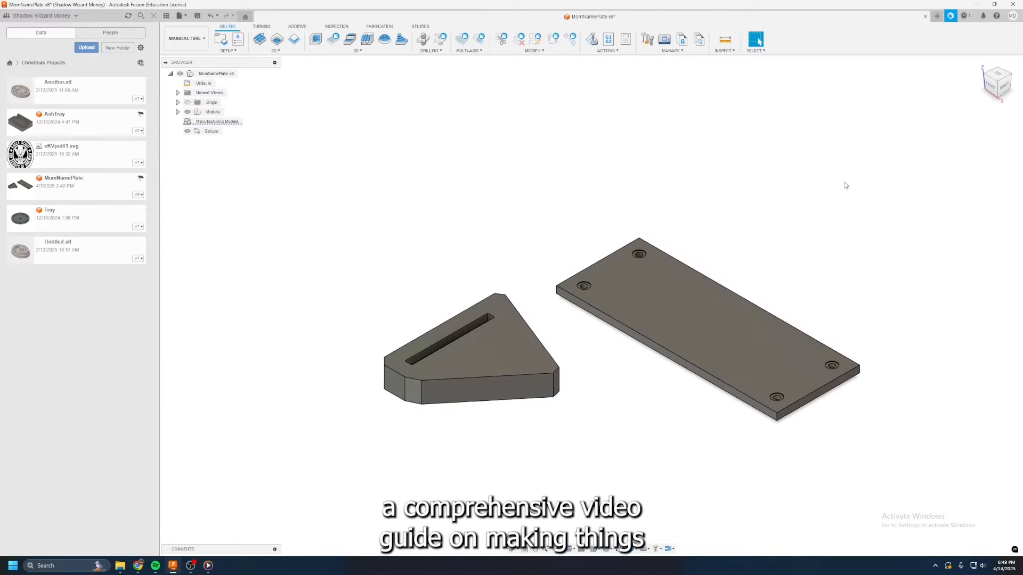
left_click(187, 39)
left_click(184, 57)
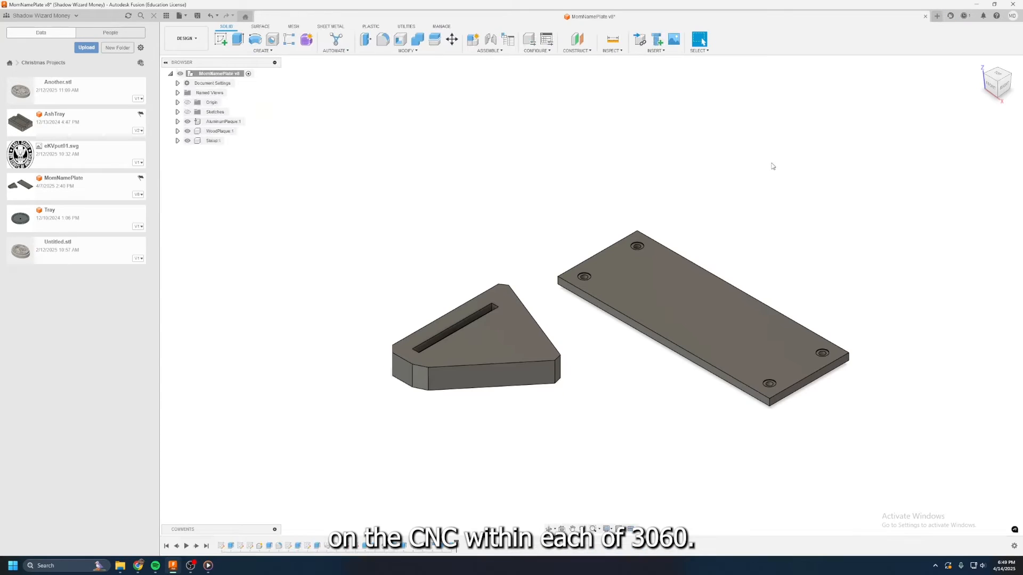
Step: Examine the stand and the screwed name plate from above, from the sides and from underneath
mouse_move(993, 79)
left_mouse_down()
mouse_move(1006, 60)
mouse_move(996, 86)
left_mouse_up()
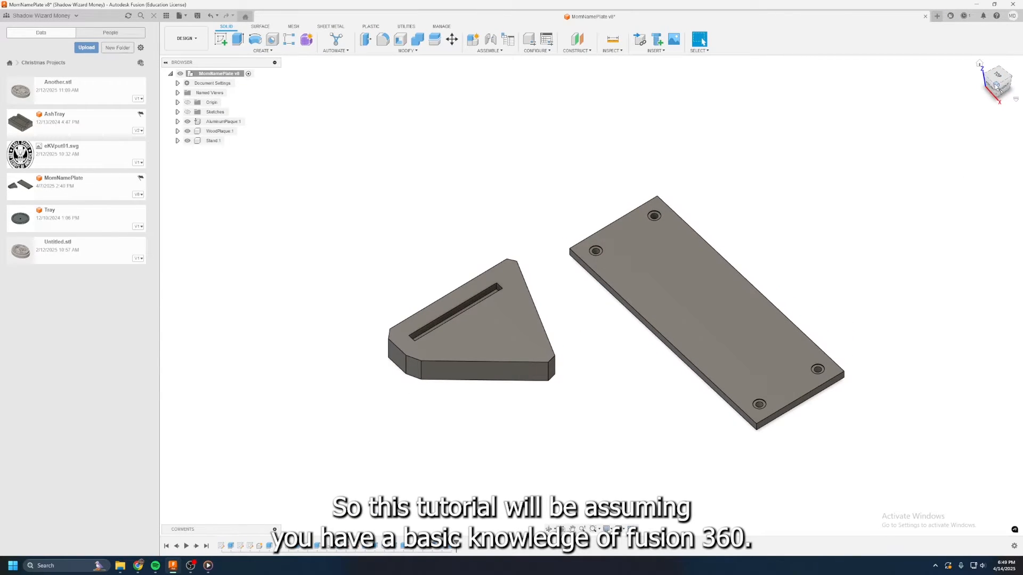
left_click(995, 87)
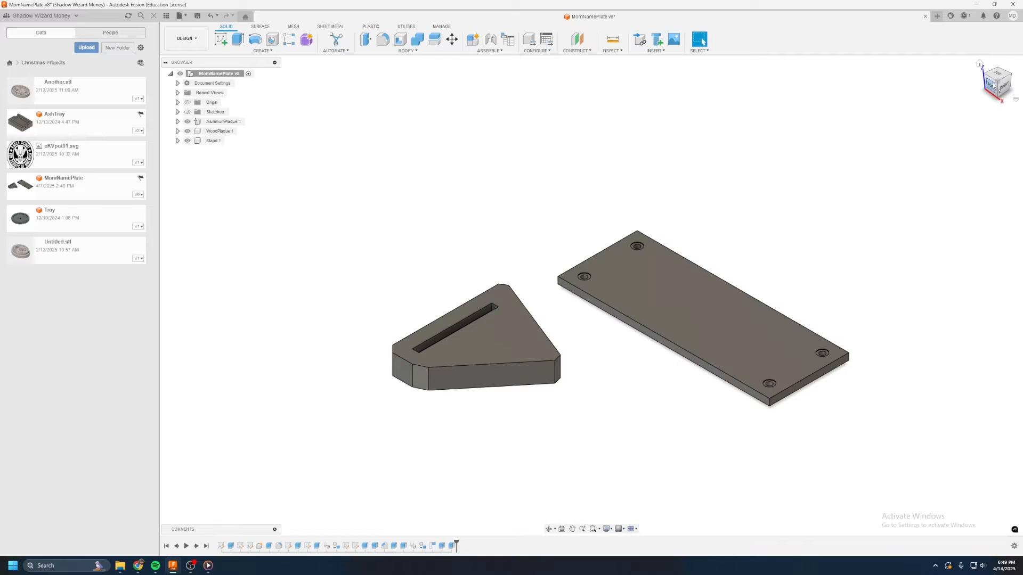
left_click_drag(993, 85, 996, 84)
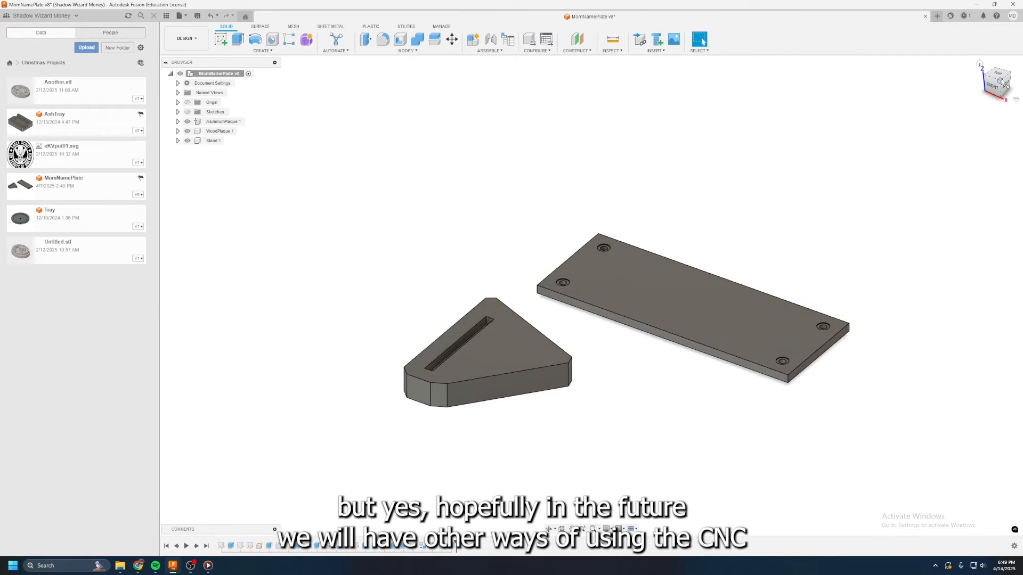
left_click(1000, 80)
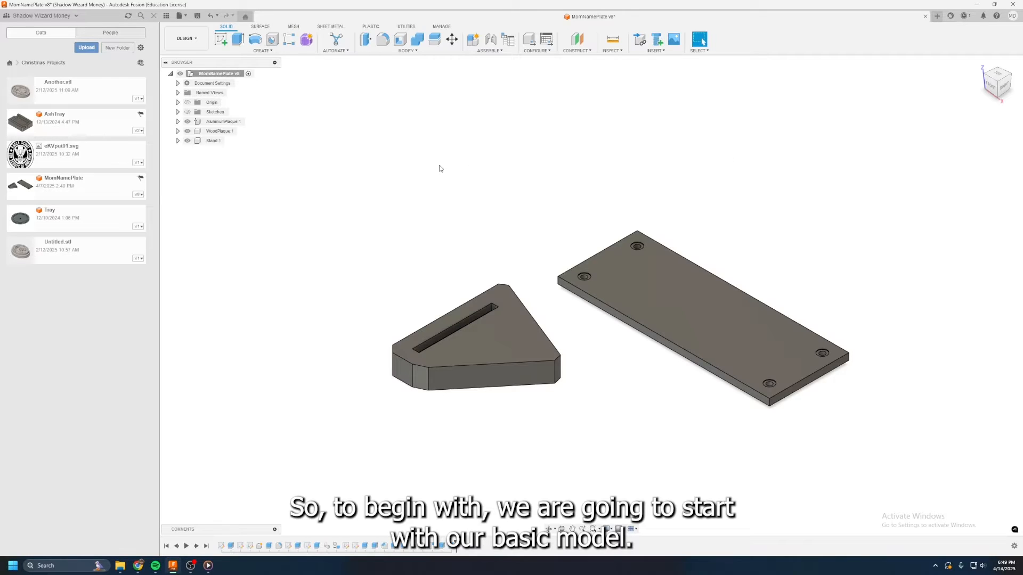
left_click_drag(277, 166, 908, 488)
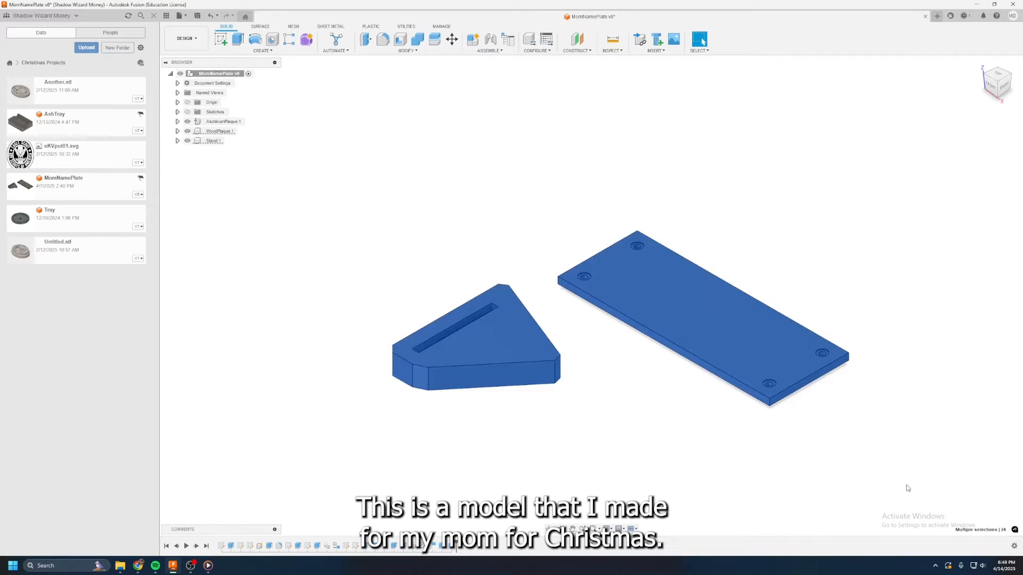
left_click(907, 488)
left_click_drag(1003, 86, 1014, 52)
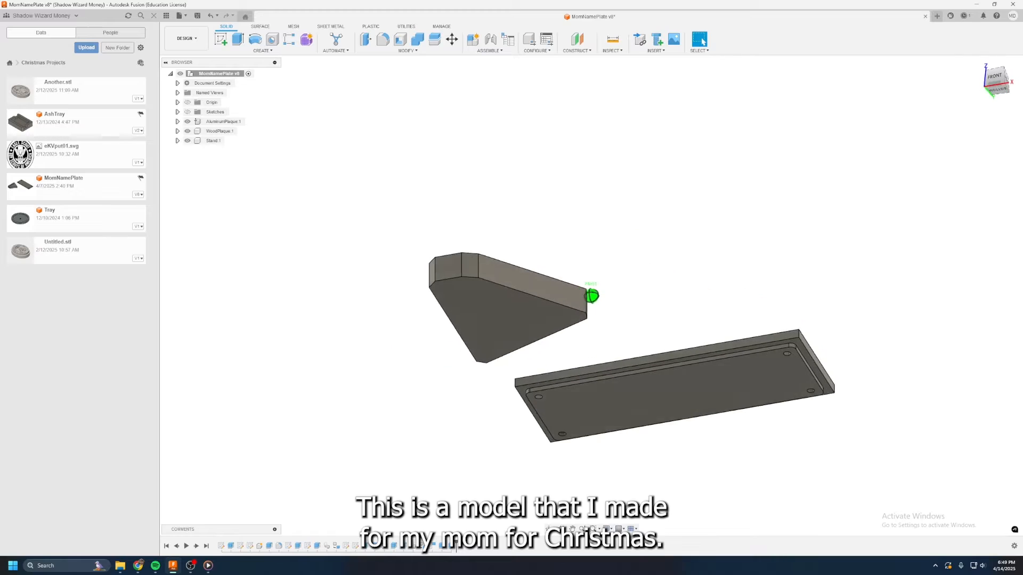
mouse_move(665, 186)
middle_mouse_down("shift")
mouse_move(655, 224)
mouse_move(591, 296)
mouse_move(589, 234)
mouse_move(591, 255)
middle_mouse_up("shift")
left_click(998, 84)
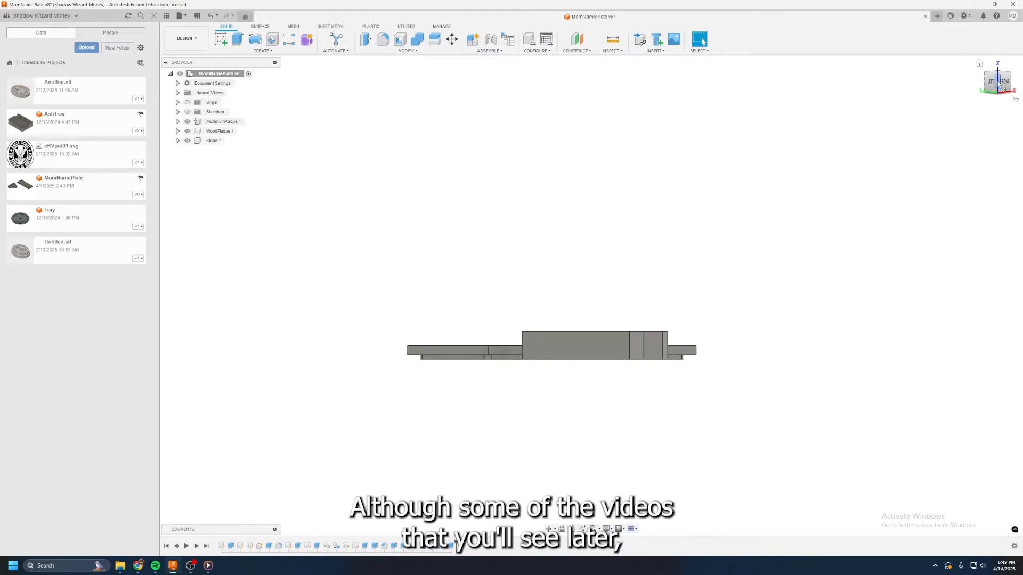
left_click(1000, 76)
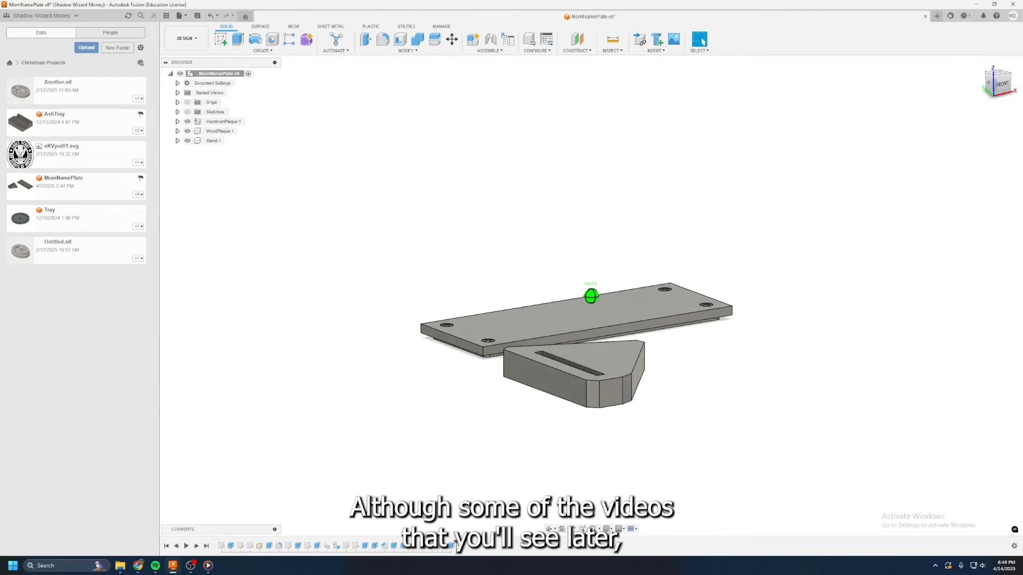
left_click(1001, 86)
left_click_drag(998, 77, 988, 78)
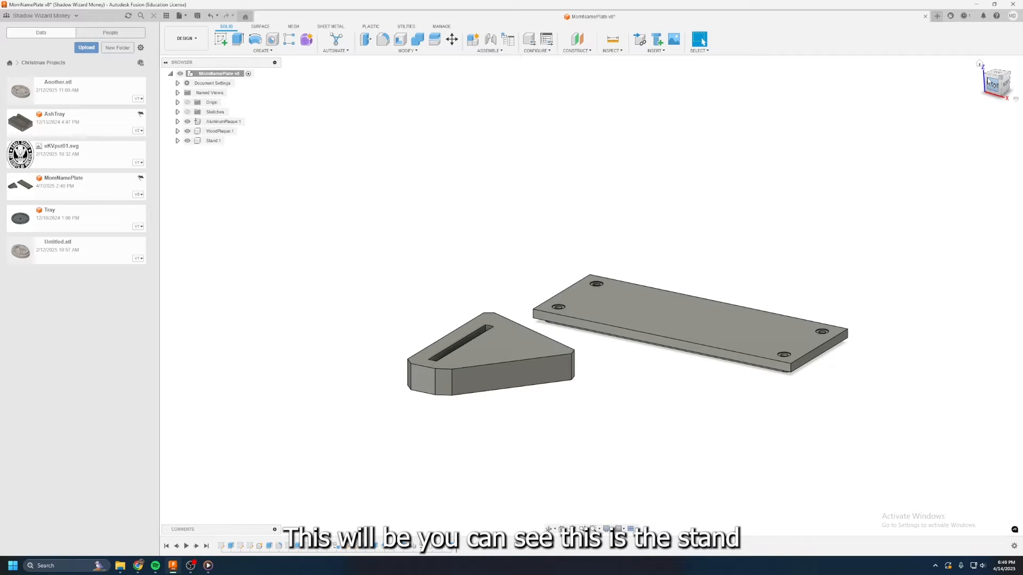
mouse_move(993, 86)
left_mouse_down()
mouse_move(997, 94)
mouse_move(1001, 84)
mouse_move(929, 22)
left_mouse_up()
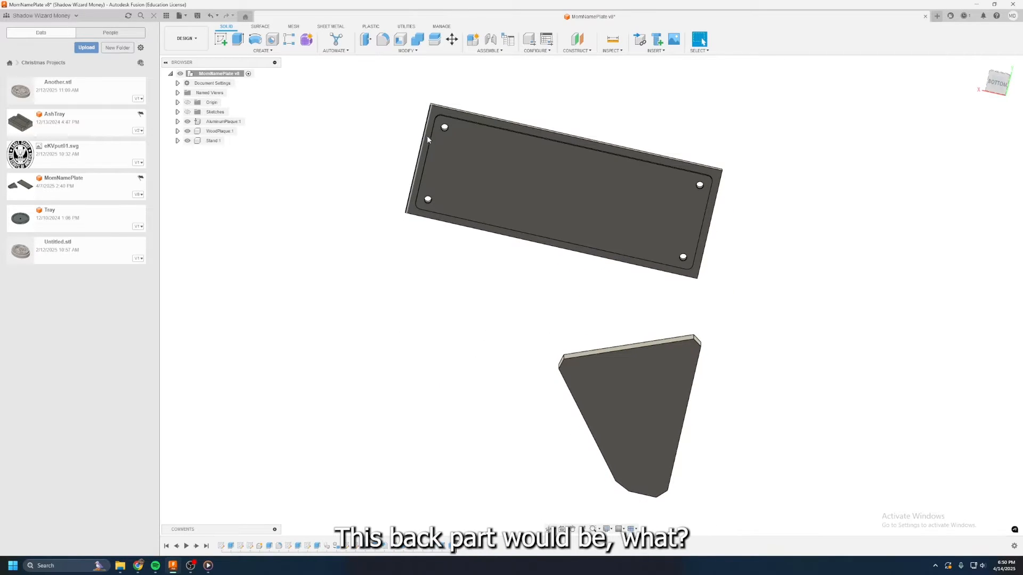
left_click(996, 85)
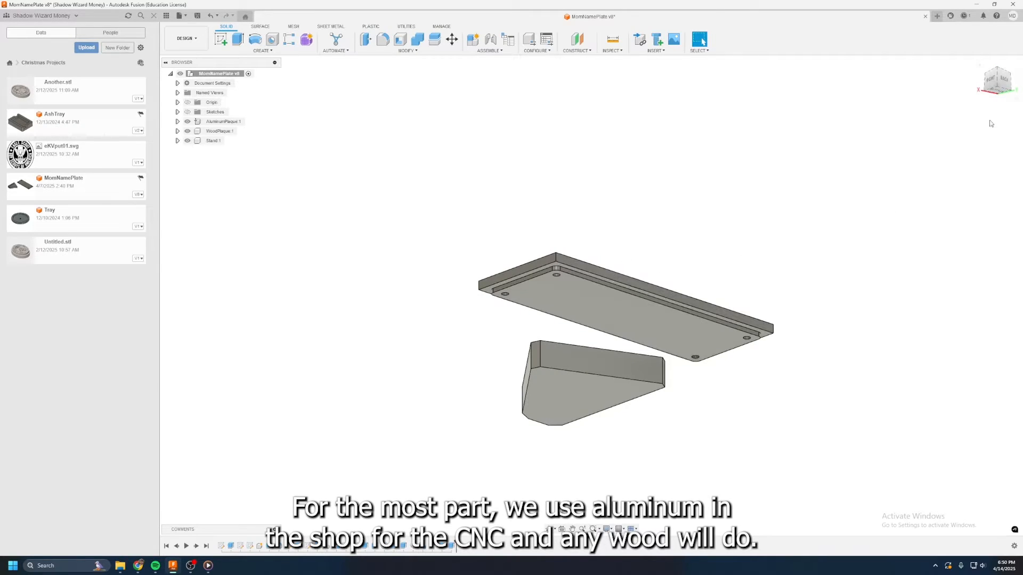
left_click_drag(991, 88, 1005, 109)
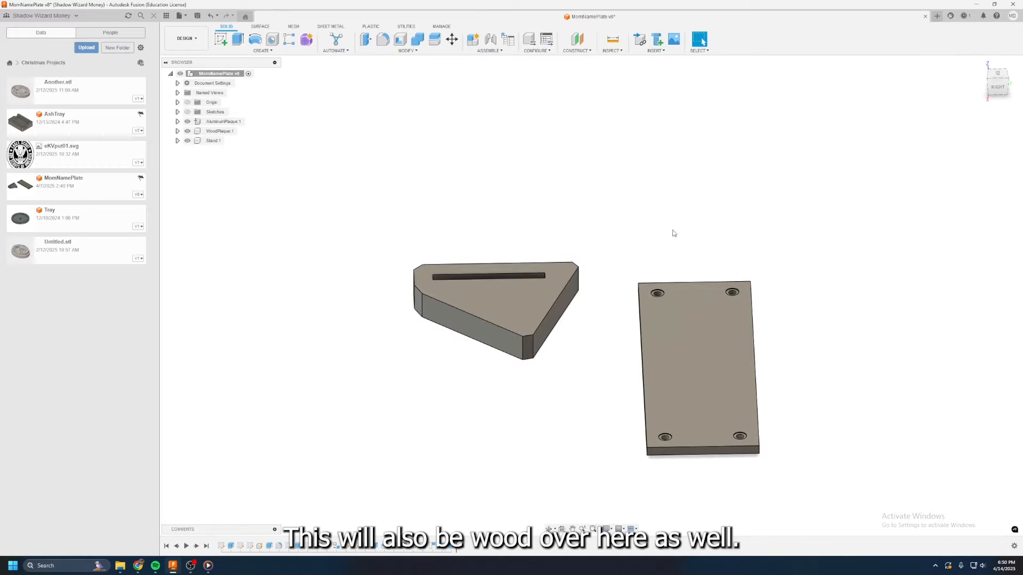
left_click_drag(995, 88, 1006, 91)
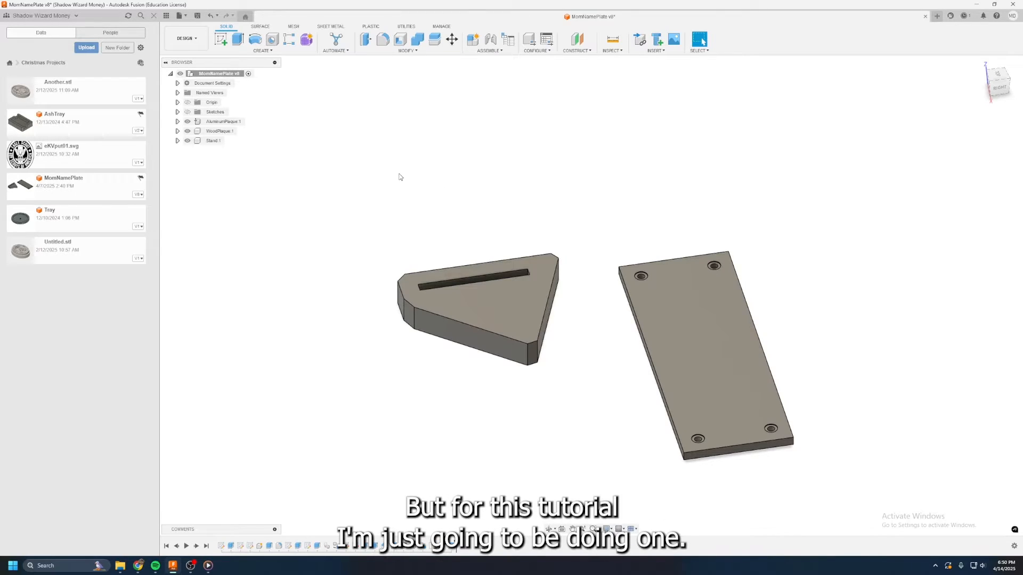
left_click(997, 82)
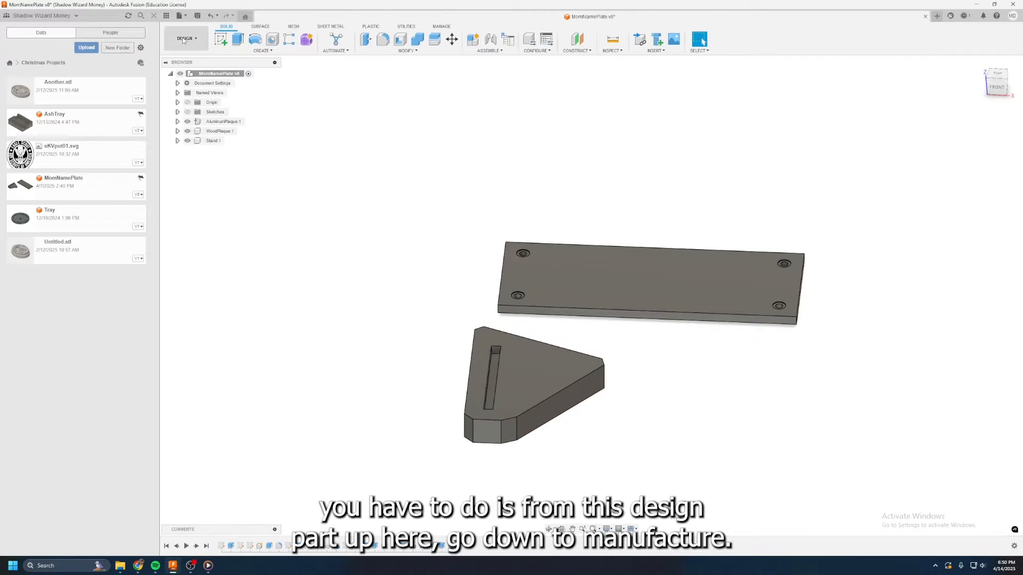
Step: Switch to the Manufacture workspace
left_click(185, 40)
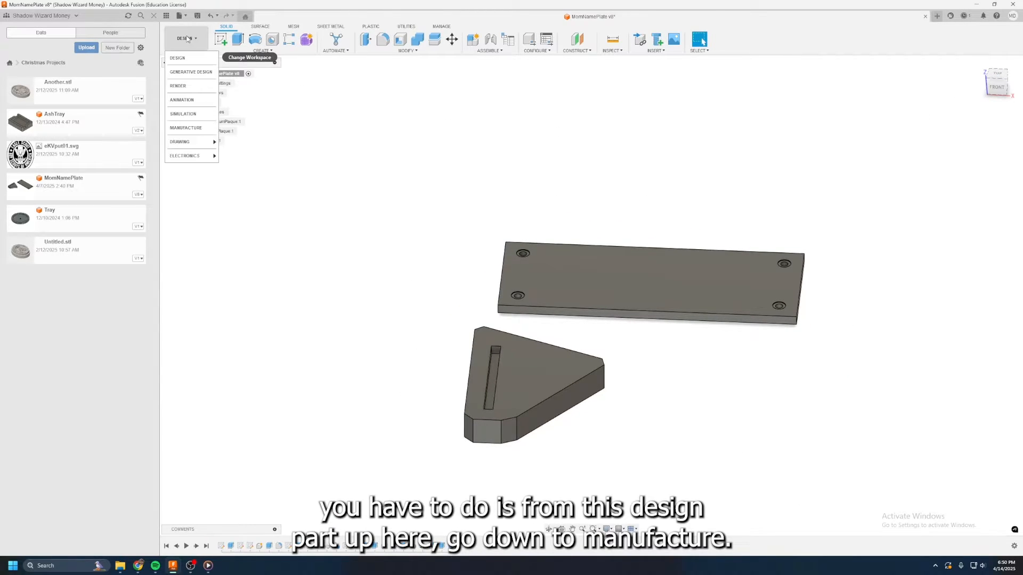
left_click(193, 124)
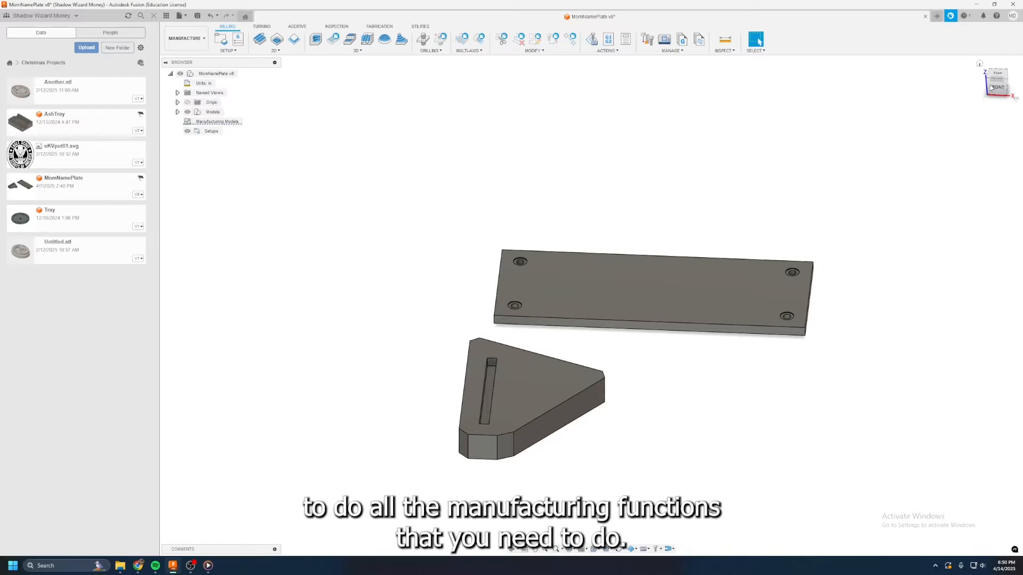
left_click_drag(996, 86, 1009, 74)
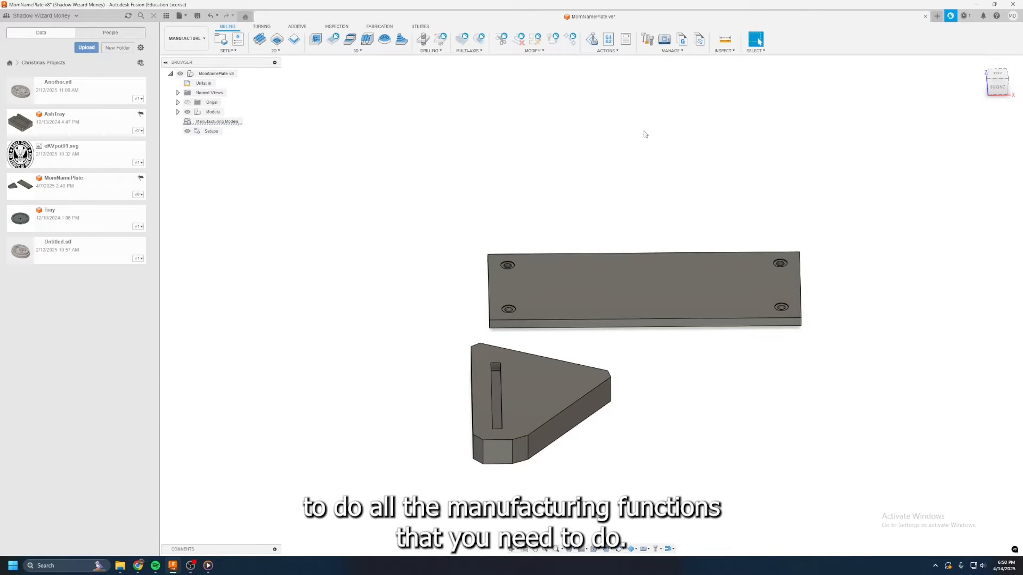
Step: Find the Create Manufacturing Model command and create a manufacturing model of the design
key("s")
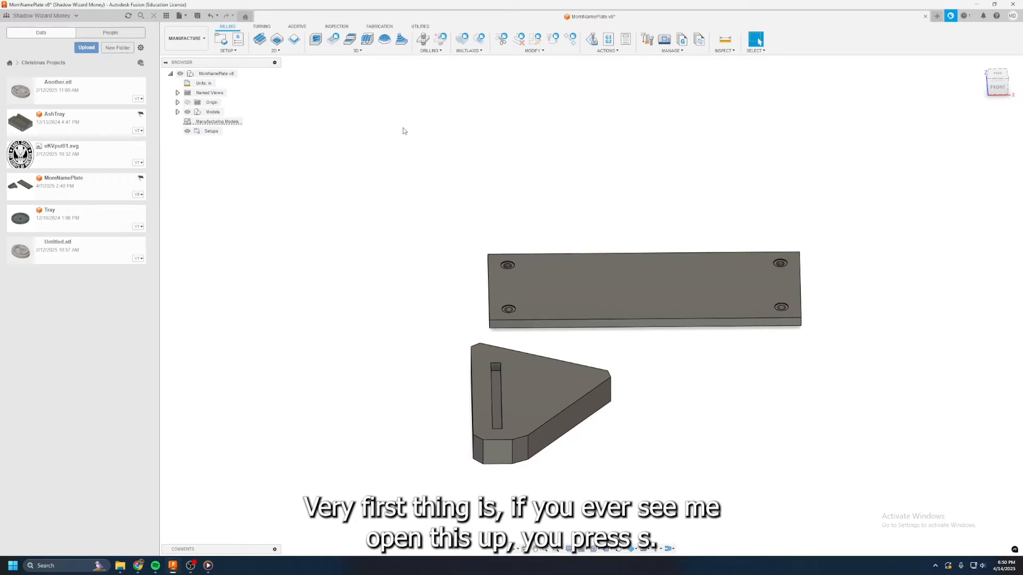
type("s")
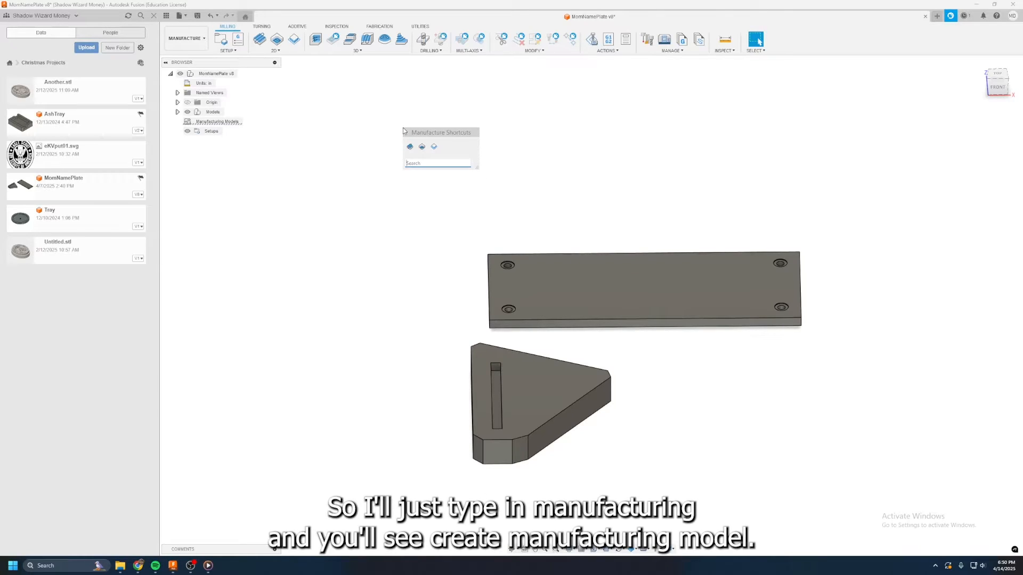
type("manuf")
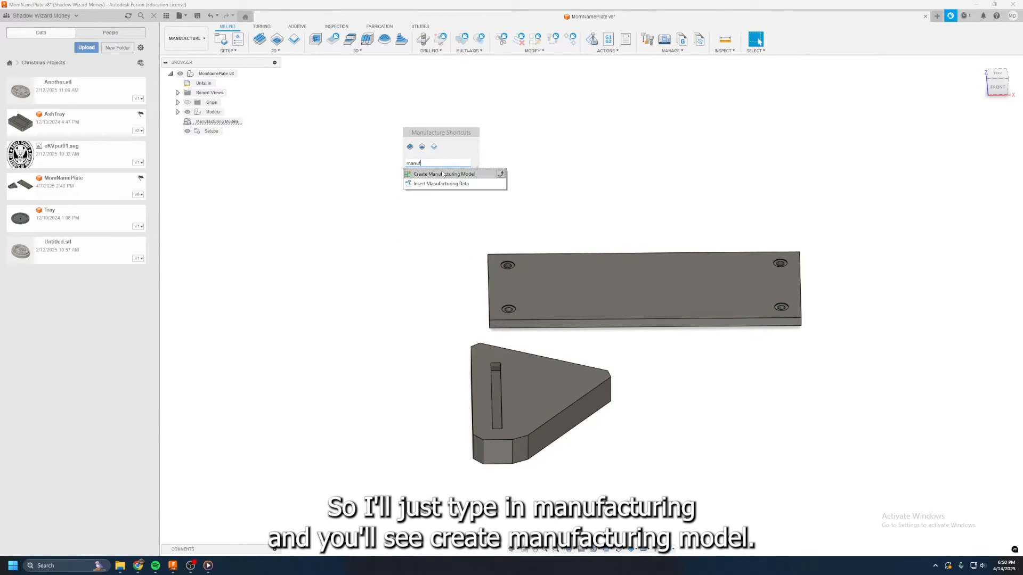
left_click(460, 174)
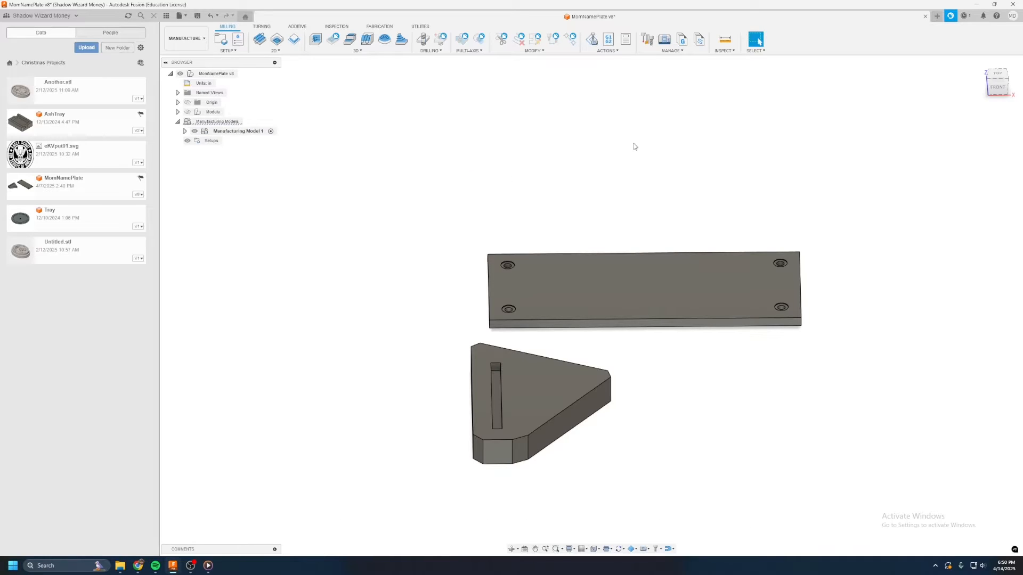
Step: Open the new manufacturing model for editing
left_click(238, 134)
right_click(237, 137)
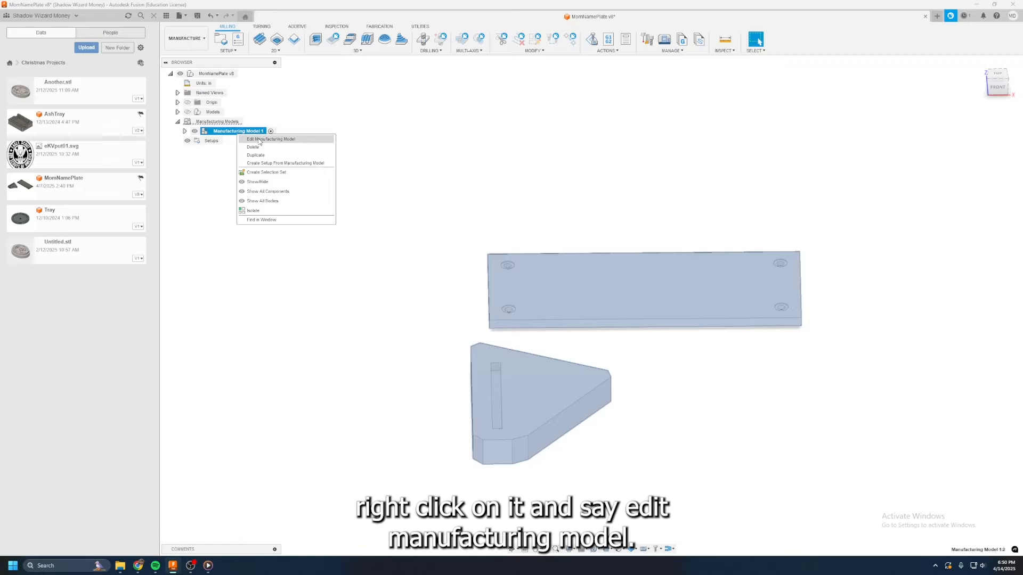
left_click(262, 139)
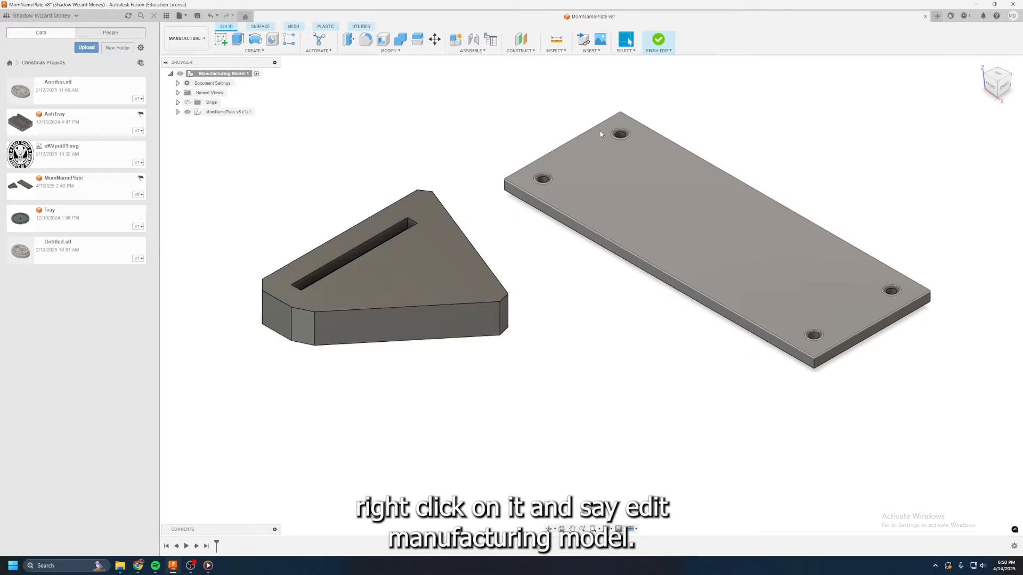
Step: Expand the MomNamePlate component and inspect from below and the side how the aluminum plaque sits against the wood plaque
scroll(810, 130, "up", 1)
scroll(812, 131, "down", 1)
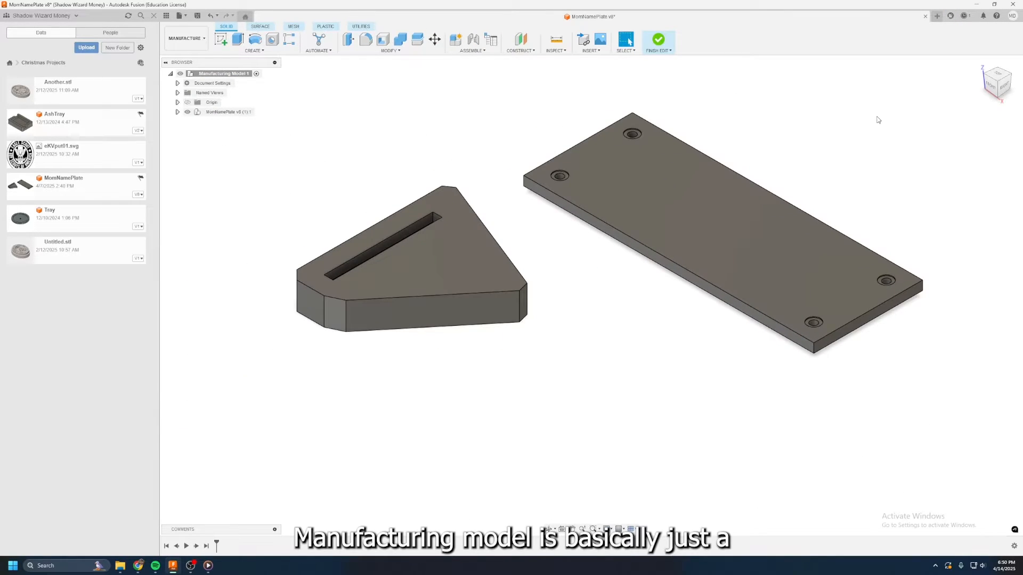
left_click(991, 86)
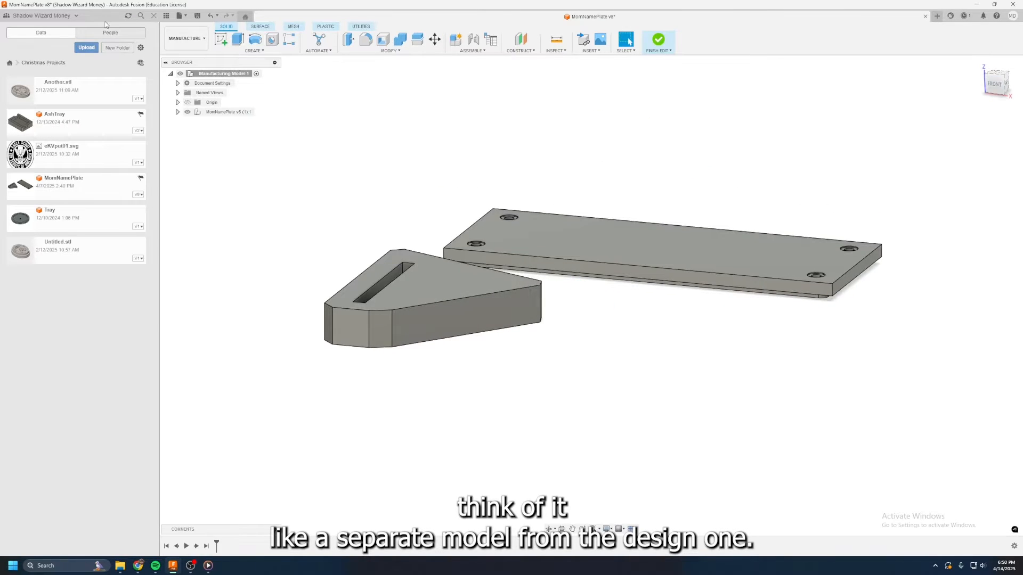
left_click(171, 43)
left_click(185, 43)
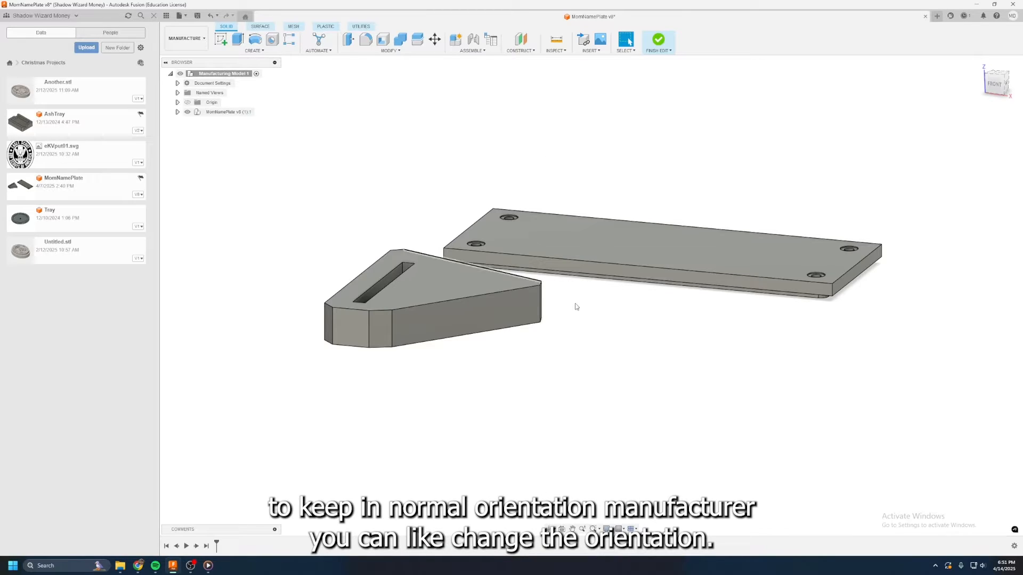
mouse_move(991, 80)
left_mouse_down()
mouse_move(995, 94)
mouse_move(995, 81)
left_mouse_up()
left_click(178, 112)
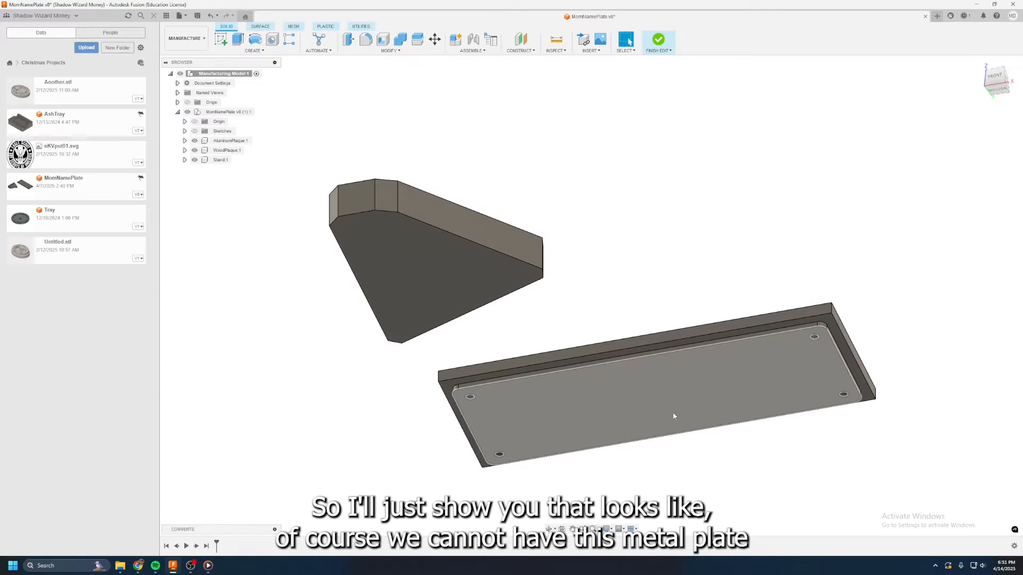
left_click_drag(990, 83, 993, 85)
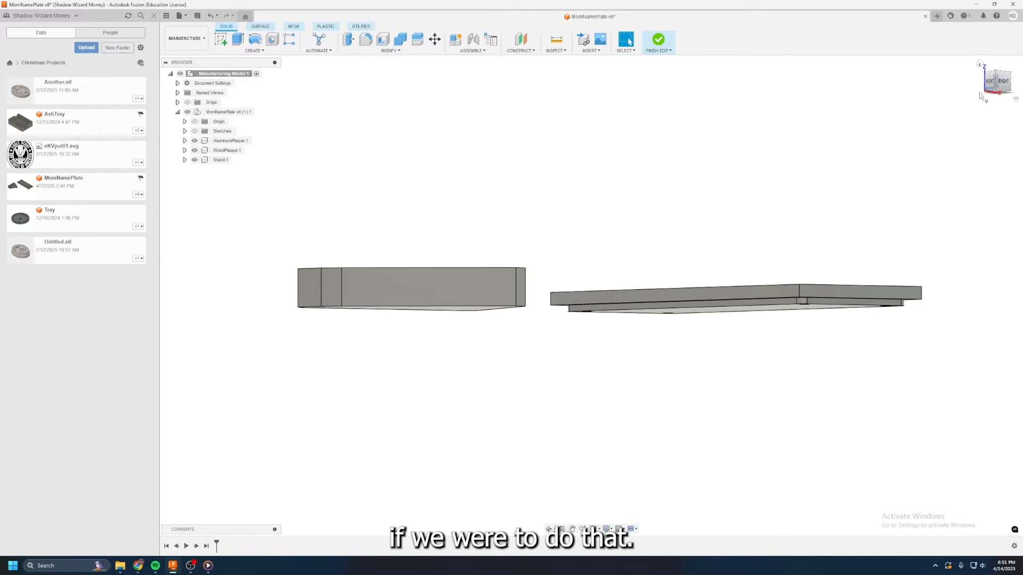
left_click(229, 141)
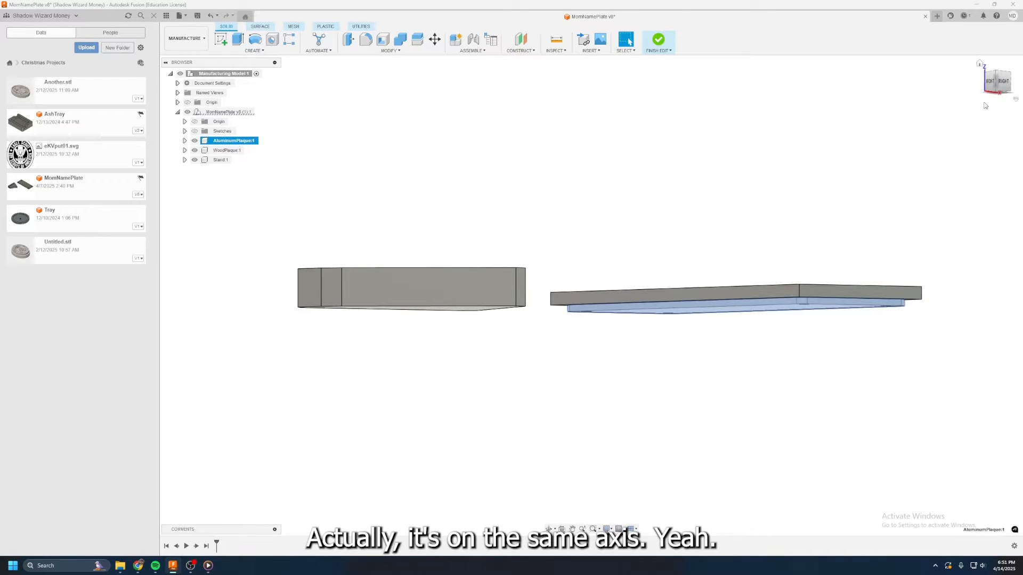
left_click(1000, 83)
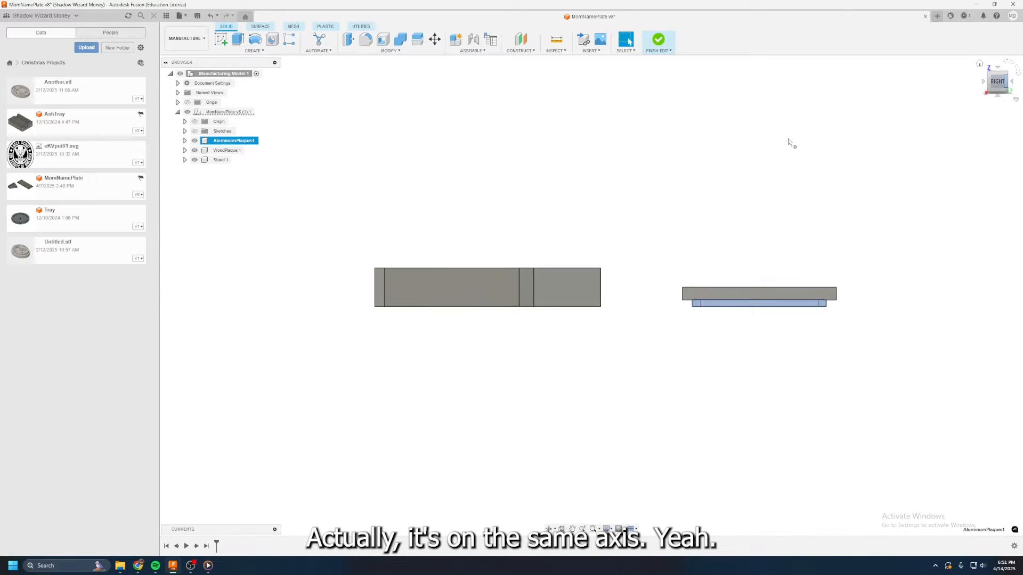
Step: Move the WoodPlaque component along the X axis until it is clear of the aluminum plaque
left_click(226, 150)
right_click(222, 151)
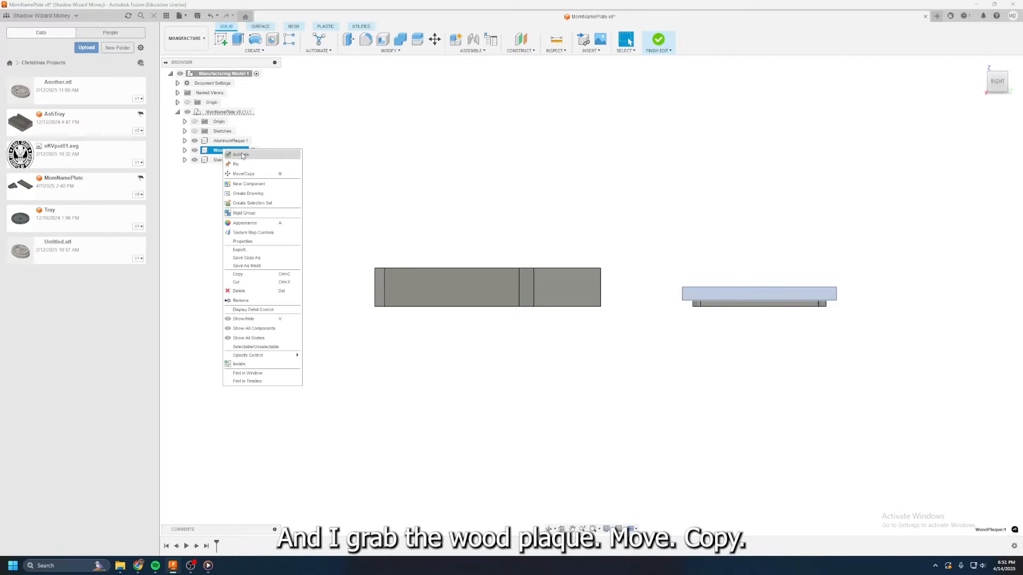
left_click(234, 213)
left_click(987, 72)
left_click_drag(745, 227, 549, 58)
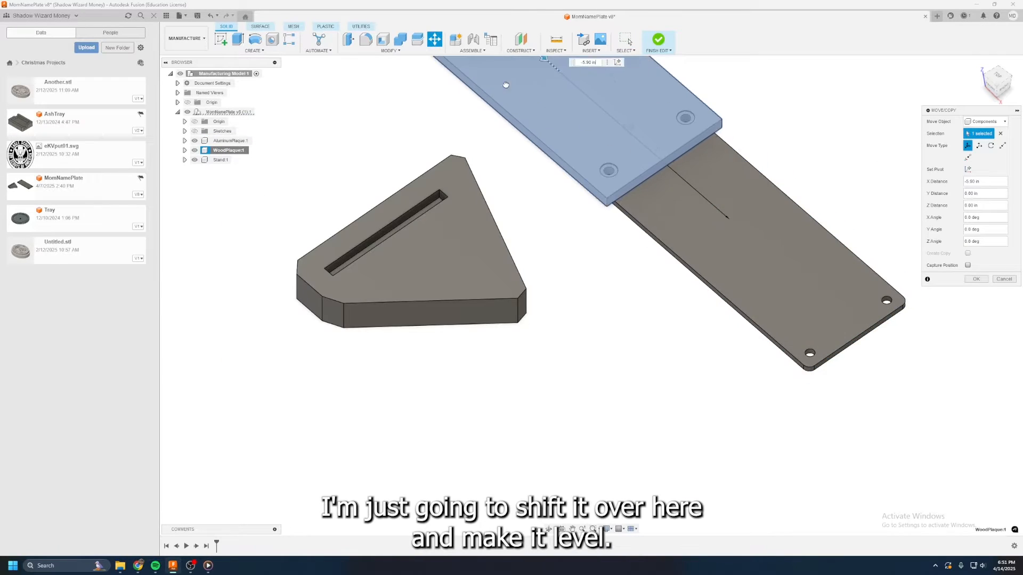
scroll(577, 254, "down", 3)
left_click_drag(581, 231, 558, 211)
Step: Lower the wood plaque along Z until its underside is level with the other parts, and finish editing the manufacturing model
left_click(990, 87)
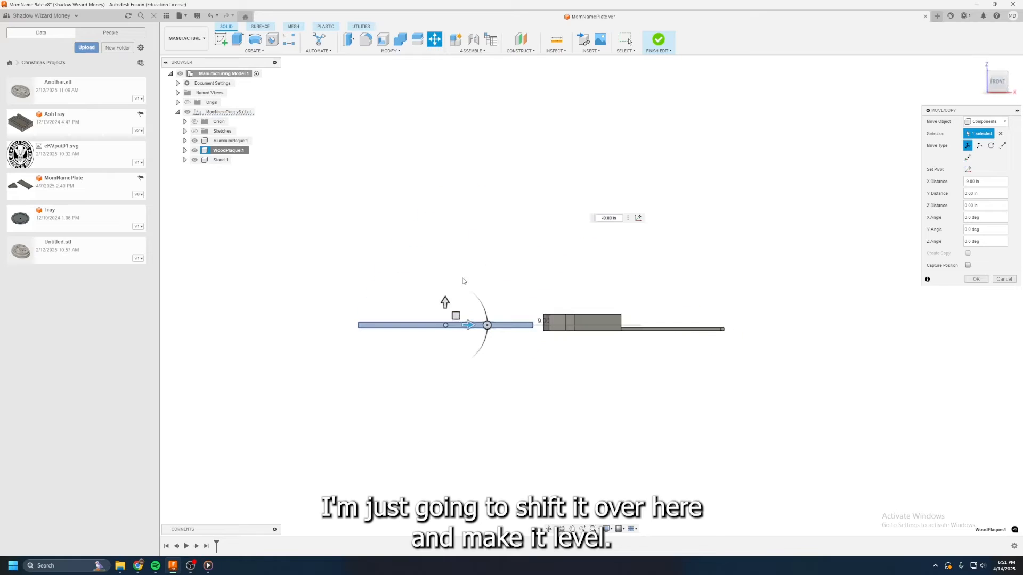
scroll(454, 299, "up", 5)
left_click_drag(518, 282, 529, 303)
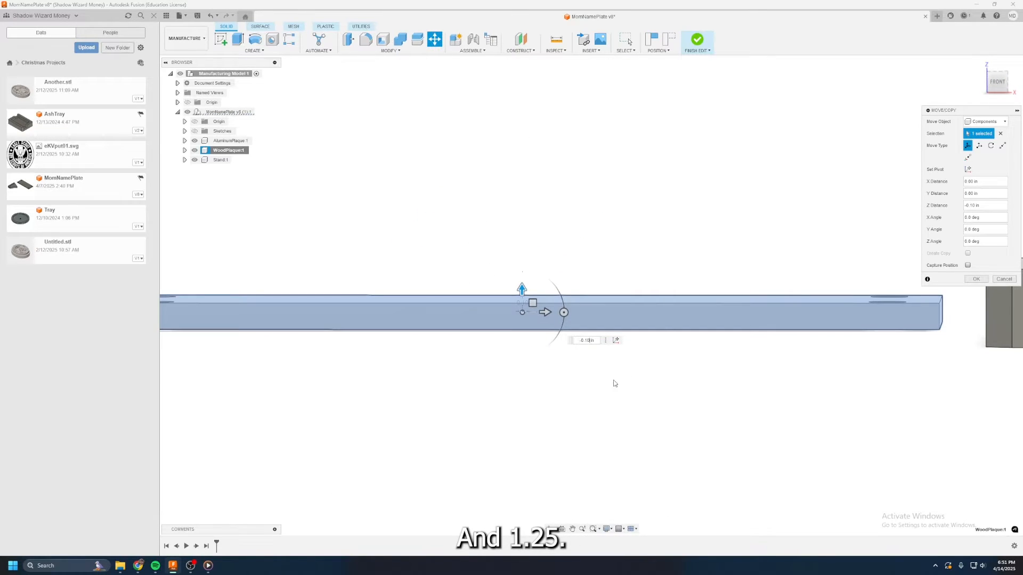
key("Return")
left_click(979, 63)
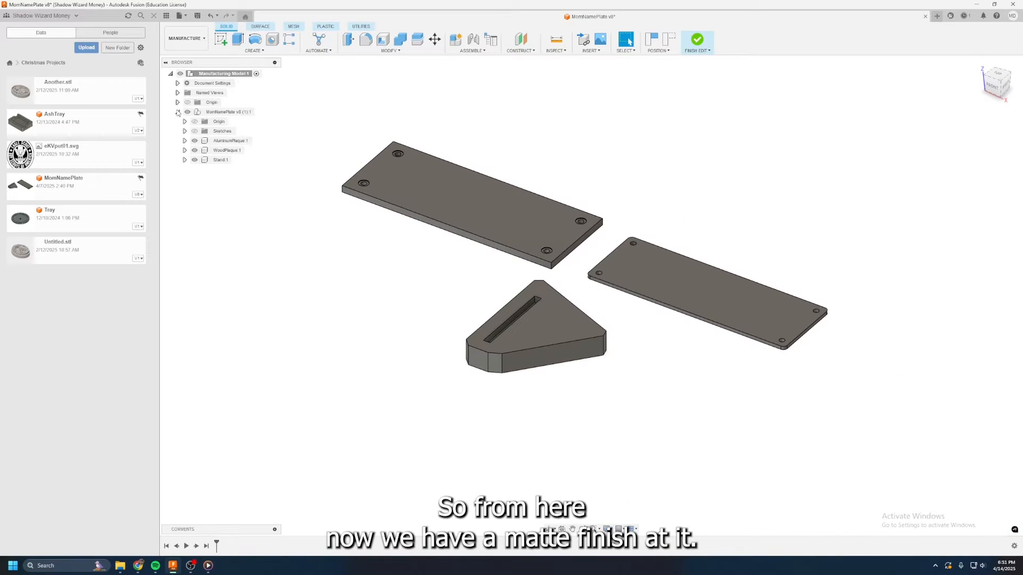
left_click(702, 41)
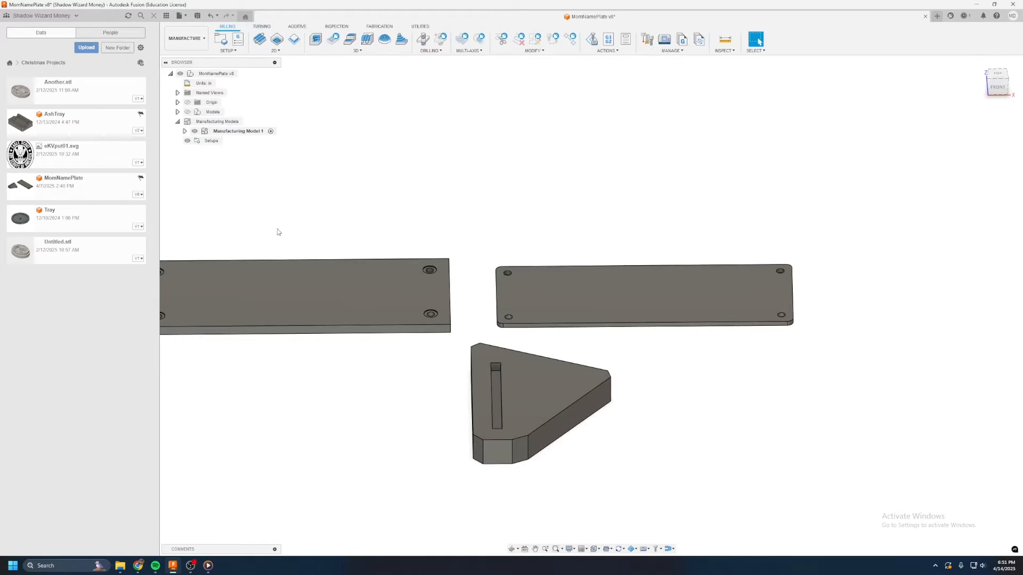
Step: Create a new milling setup and select the wood plaque body as its model
middle_click_drag(589, 301, 576, 373, "shift")
left_click_drag(1003, 82, 1001, 94)
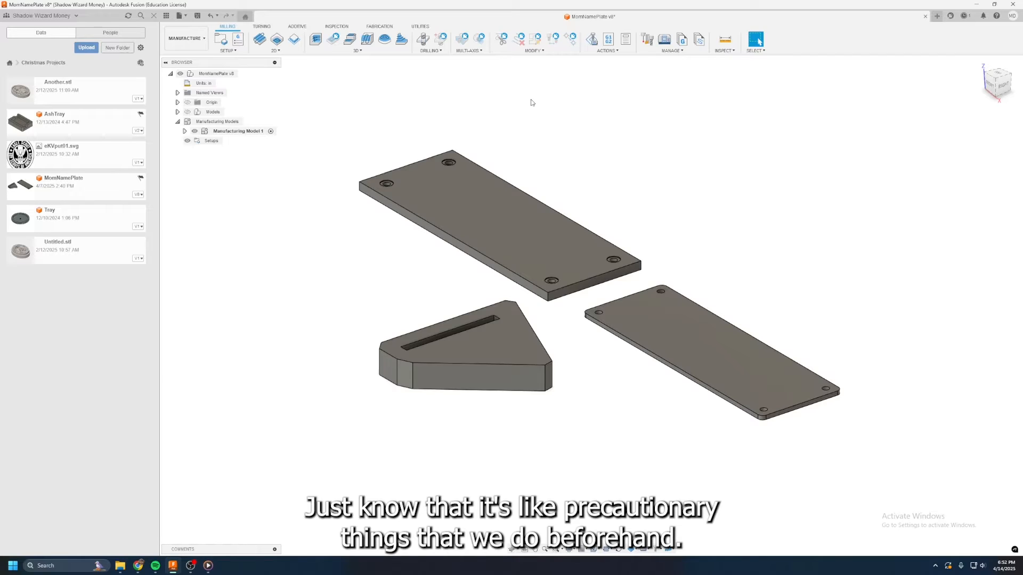
left_click(218, 41)
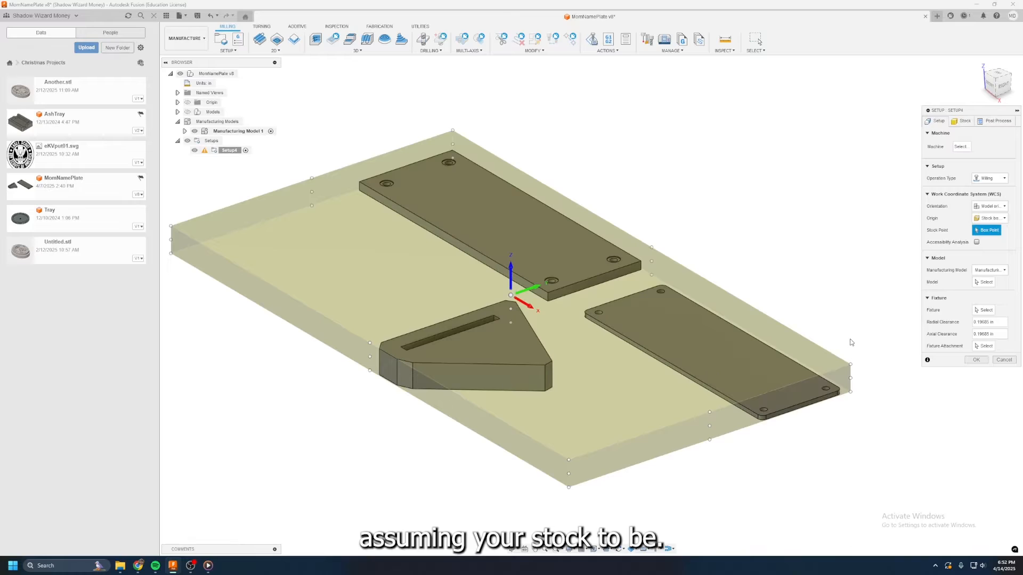
left_click(984, 281)
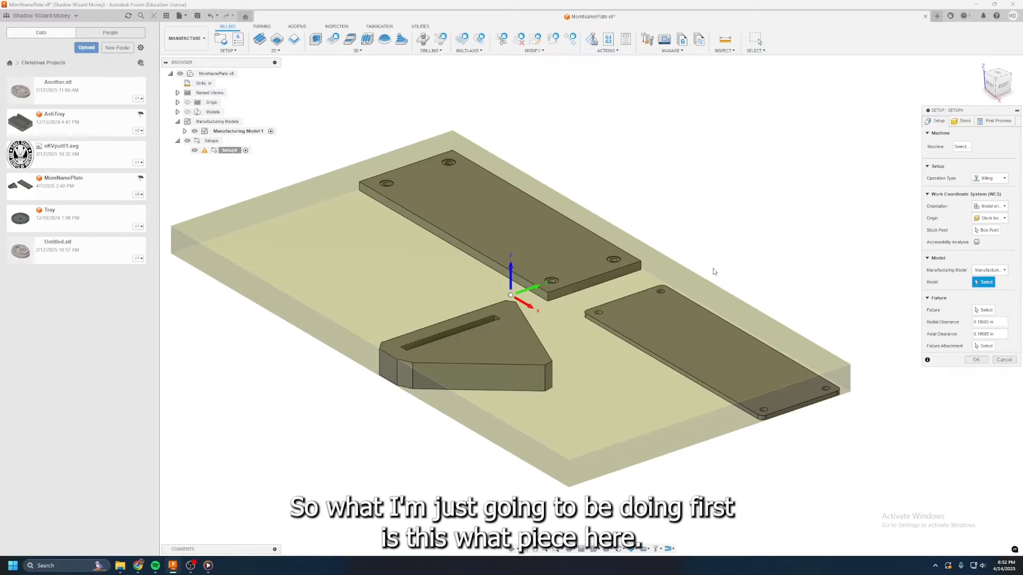
left_click(485, 211)
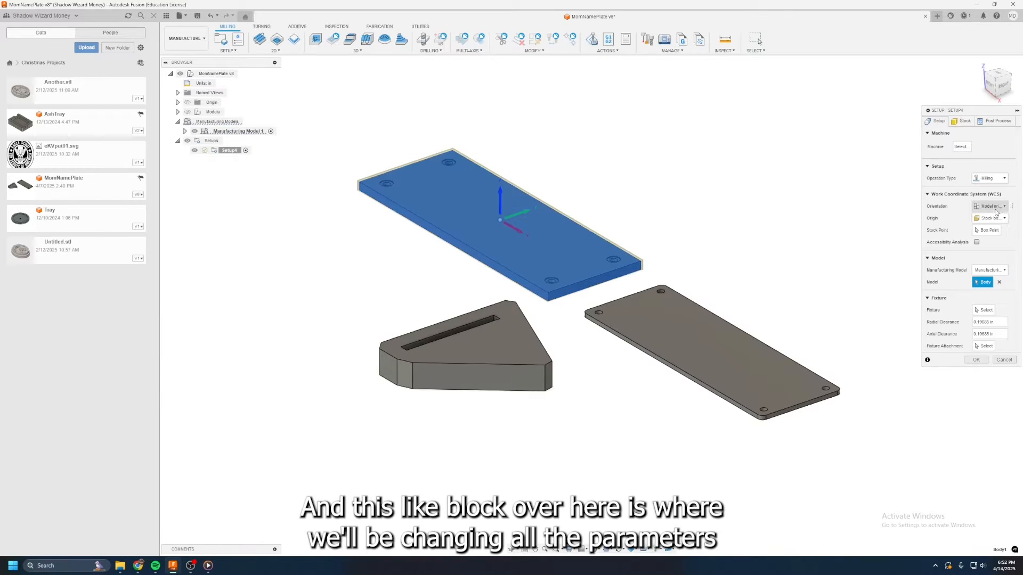
left_click(958, 123)
left_click(941, 122)
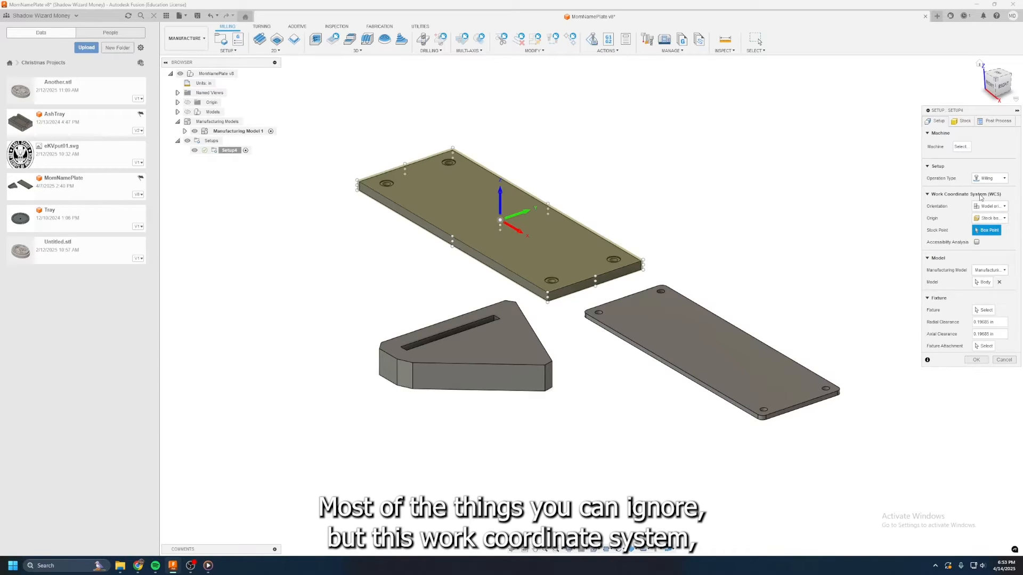
Step: Place the work coordinate origin on the wood plaque's upper stock corner, on the stand's side at the end farthest from the aluminum plaque
middle_click_drag(591, 305, 569, 318, "shift")
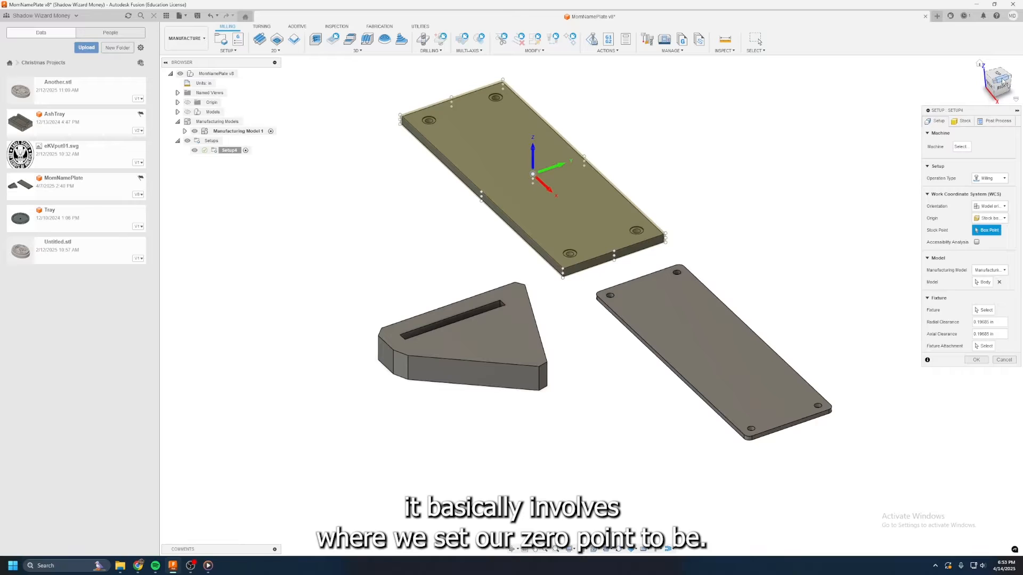
middle_click_drag(684, 231, 614, 213, "shift")
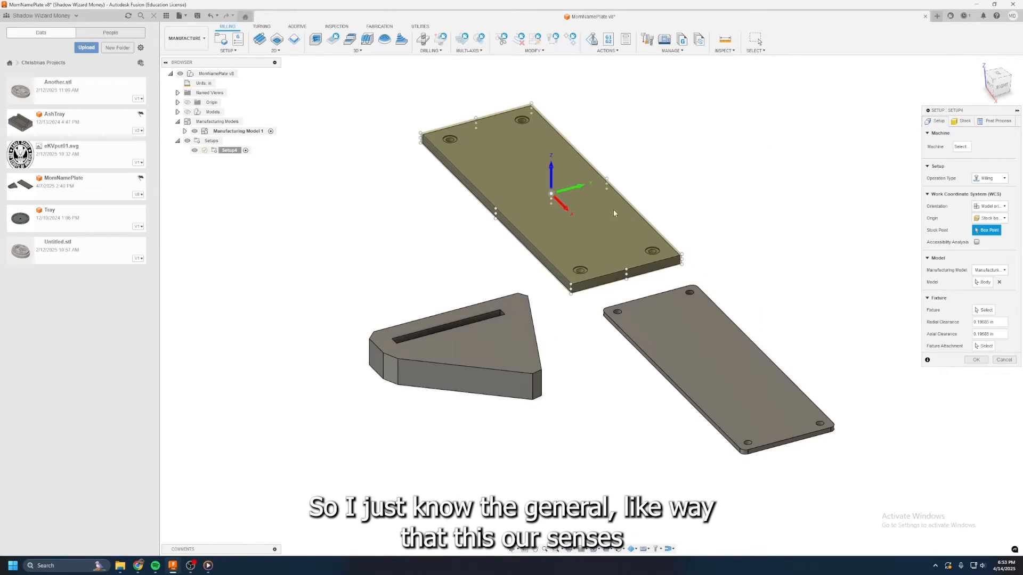
left_click(420, 135)
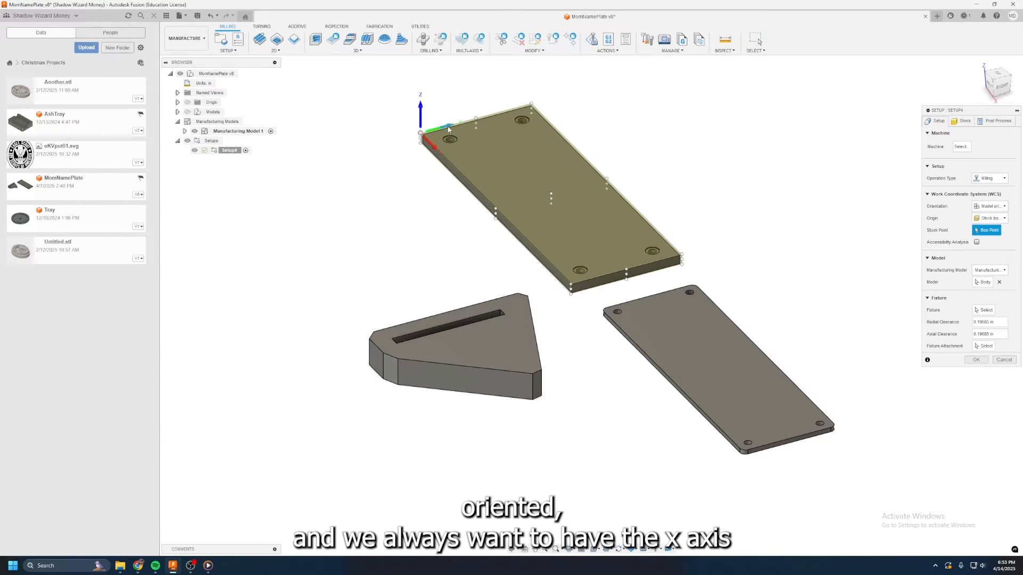
left_click(1001, 81)
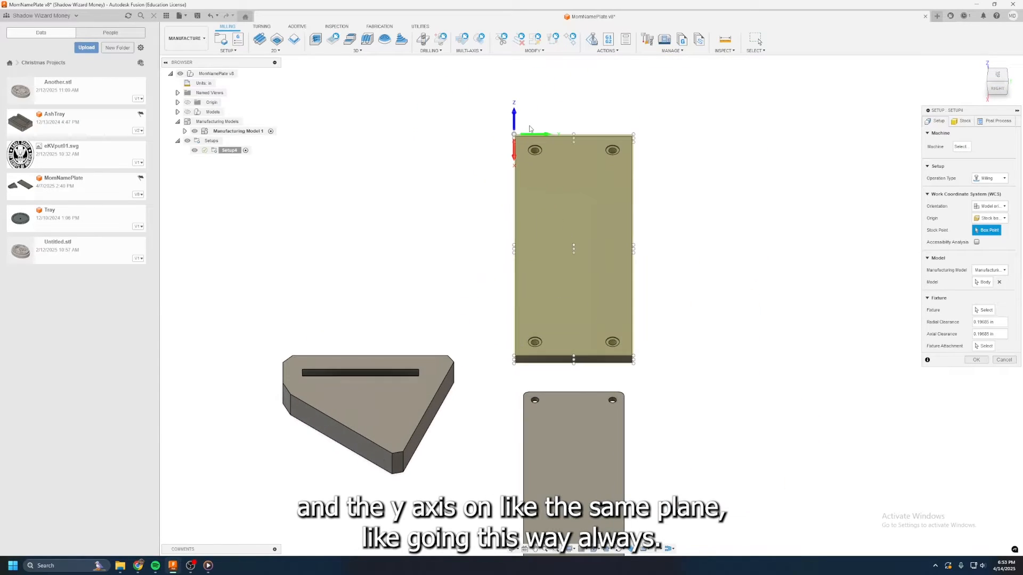
left_click_drag(997, 80, 1014, 73)
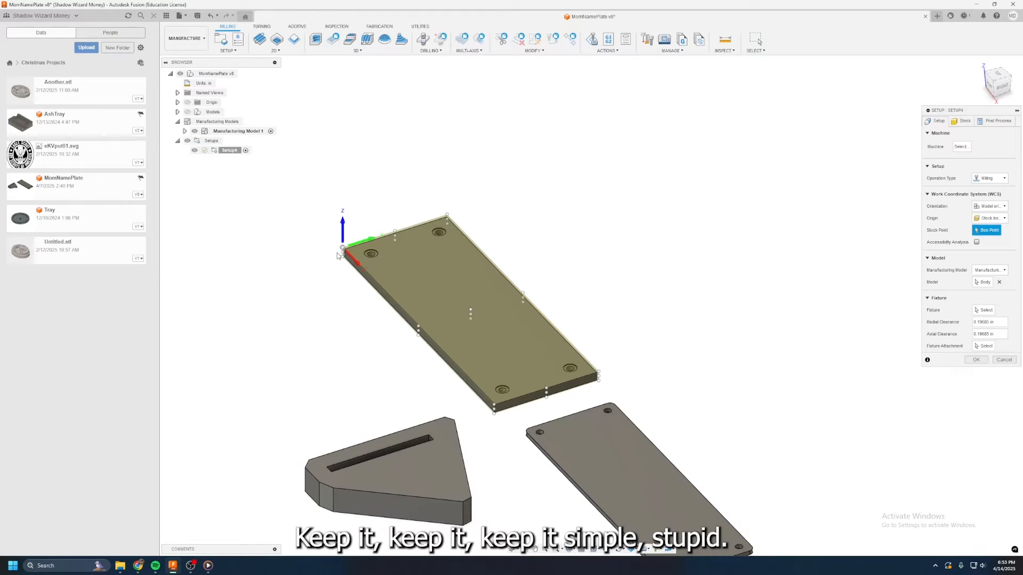
Step: Check the extra stock above the wood plaque from the side and set the stock top offset to 0 in
left_click(1005, 86)
left_click(1006, 86)
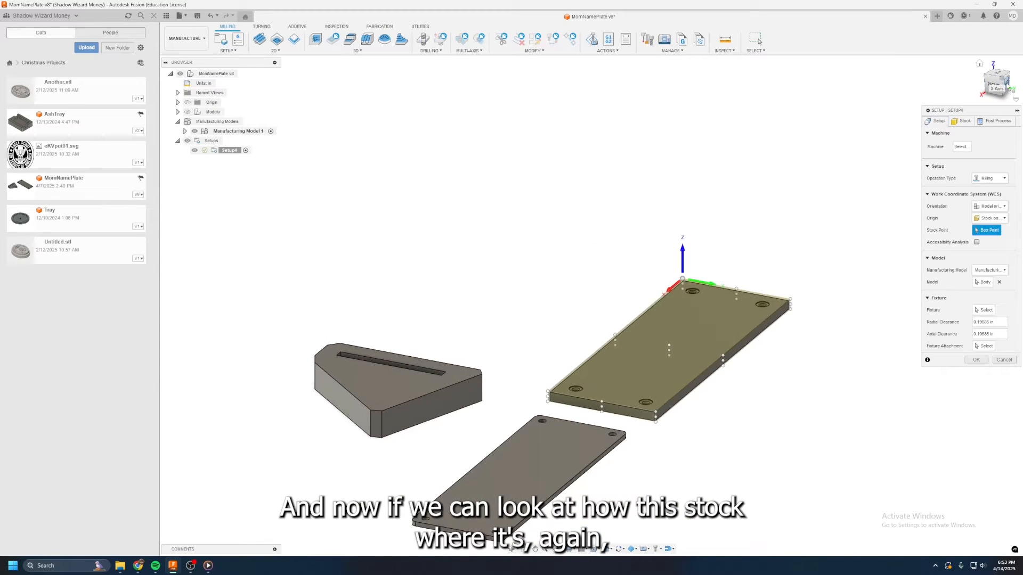
left_click(1009, 85)
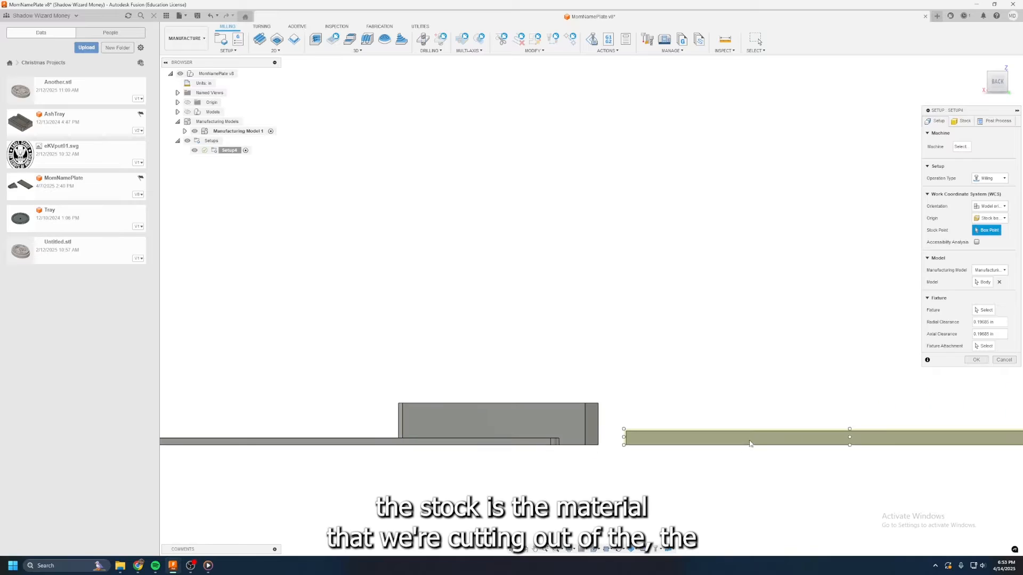
scroll(749, 444, "up", 3)
scroll(380, 410, "down", 1)
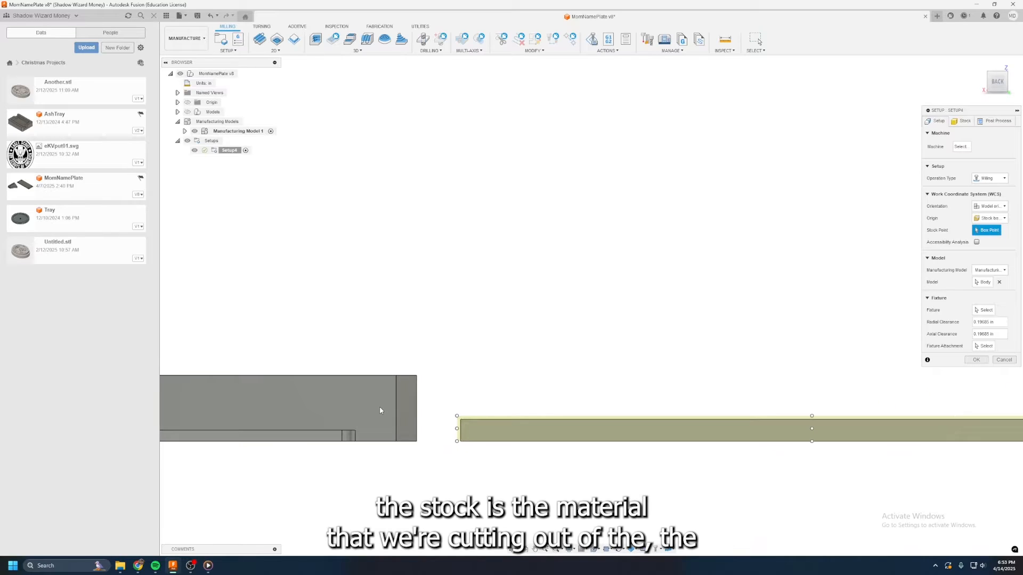
scroll(379, 410, "down", 2)
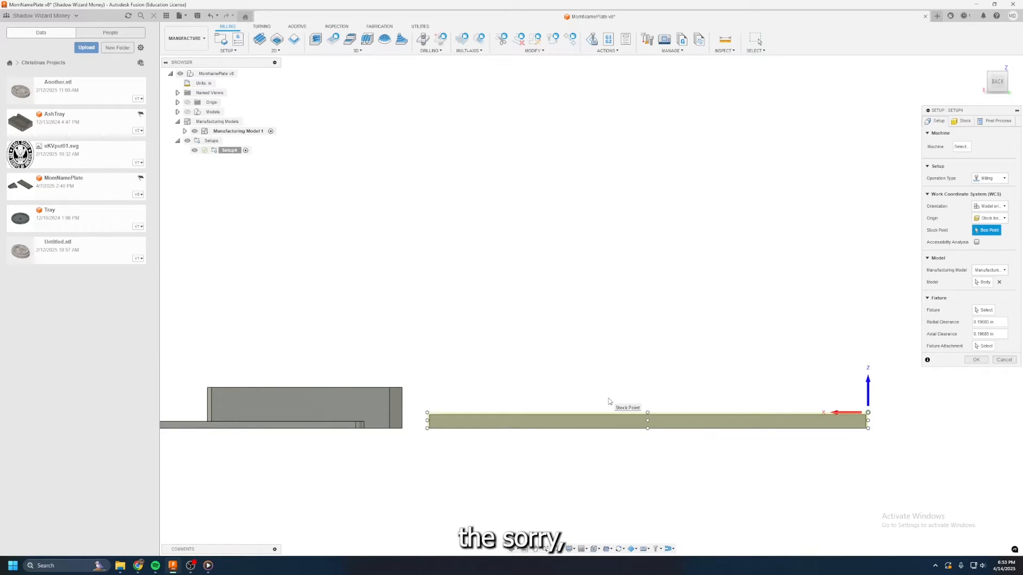
scroll(624, 407, "up", 4)
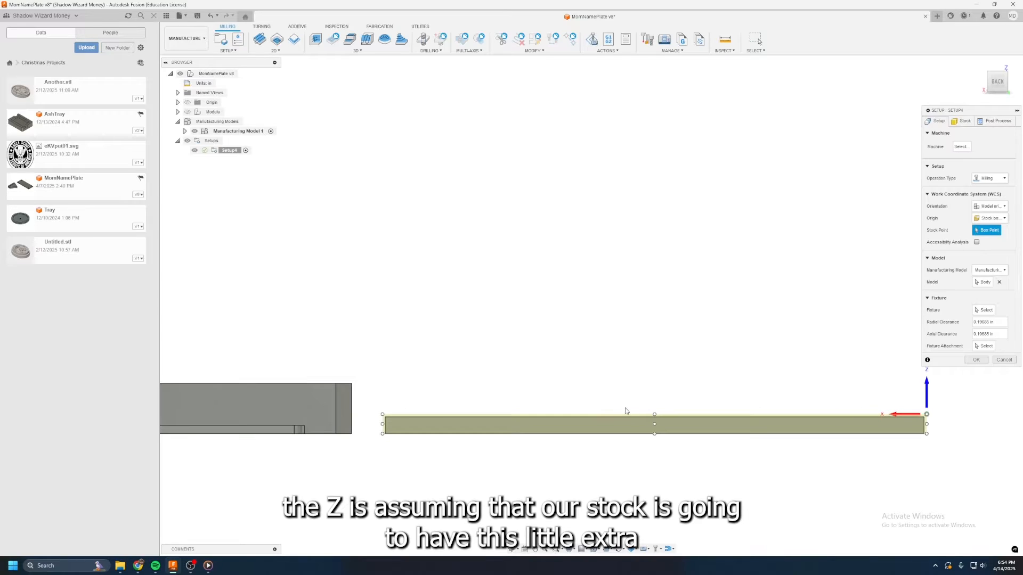
left_click(962, 122)
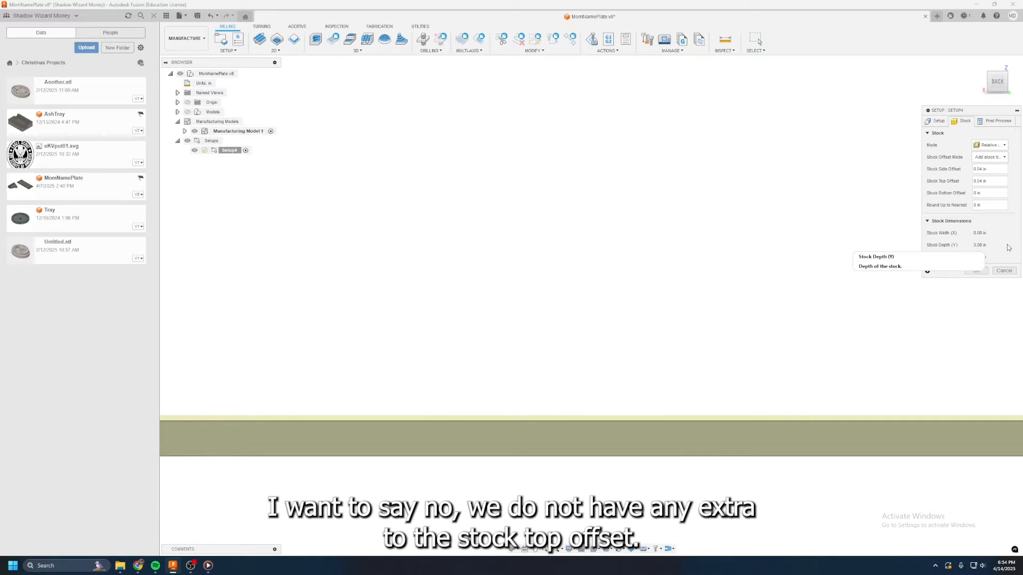
key("BackSpace")
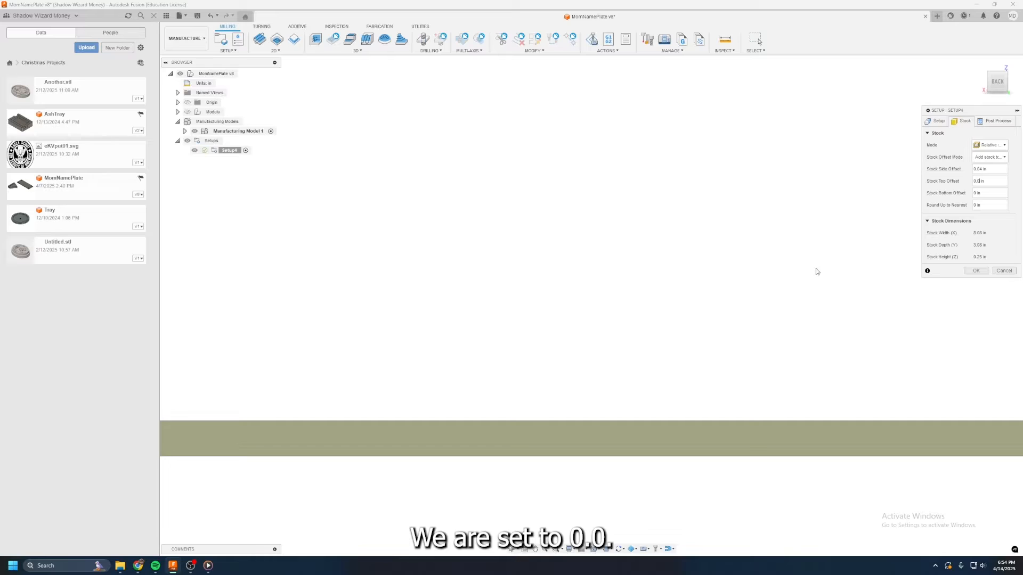
Step: Try a stock top offset of 0.25 in, and reset it to 0 in
type("2")
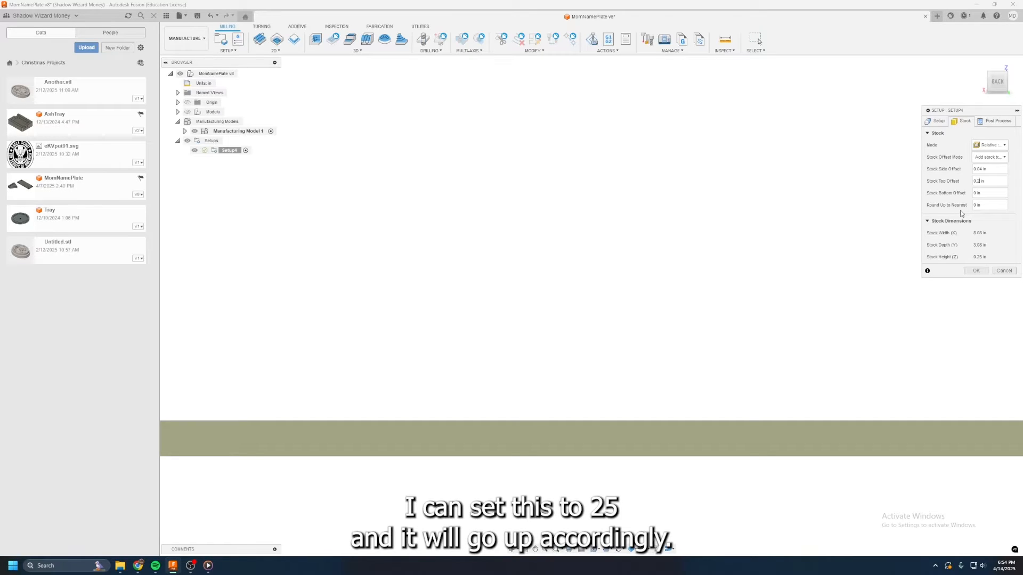
type("5")
key("BackSpace")
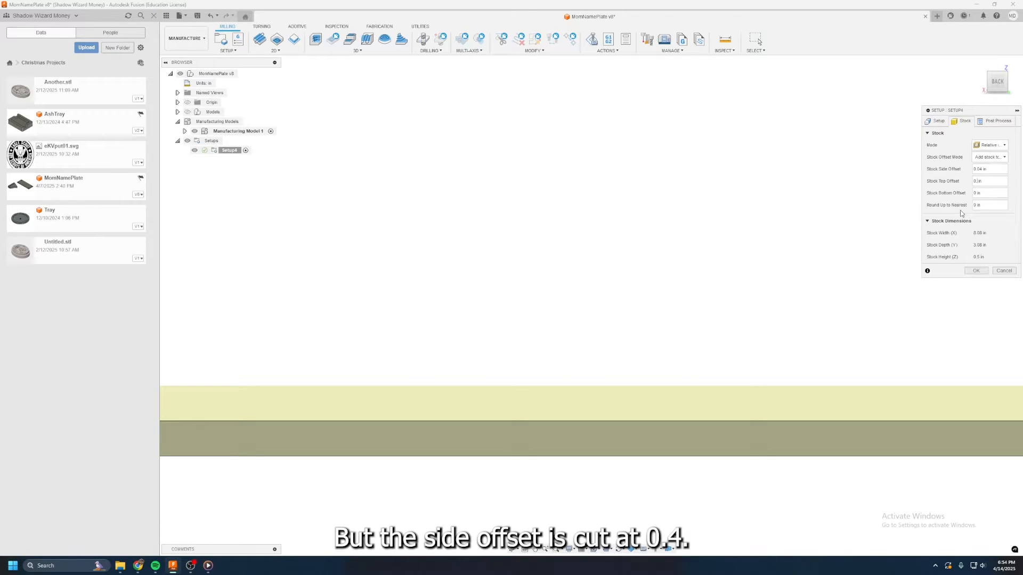
Step: Examine from above and at an angle how the stock side offset surrounds the wood plaque near the origin
left_click_drag(997, 82, 1010, 91)
middle_click_drag(442, 211, 538, 232, "shift")
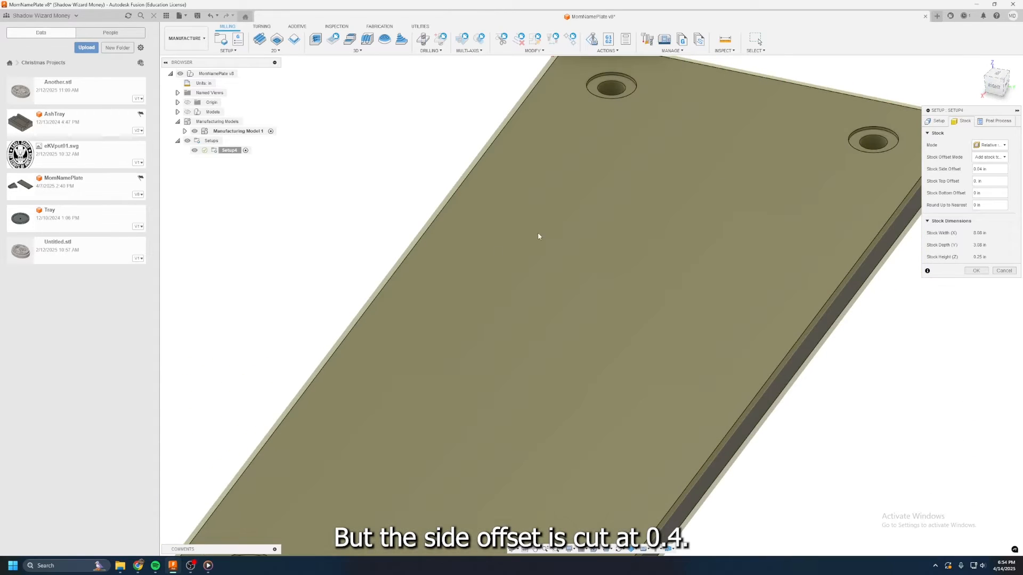
scroll(452, 266, "down", 4)
scroll(893, 445, "down", 3)
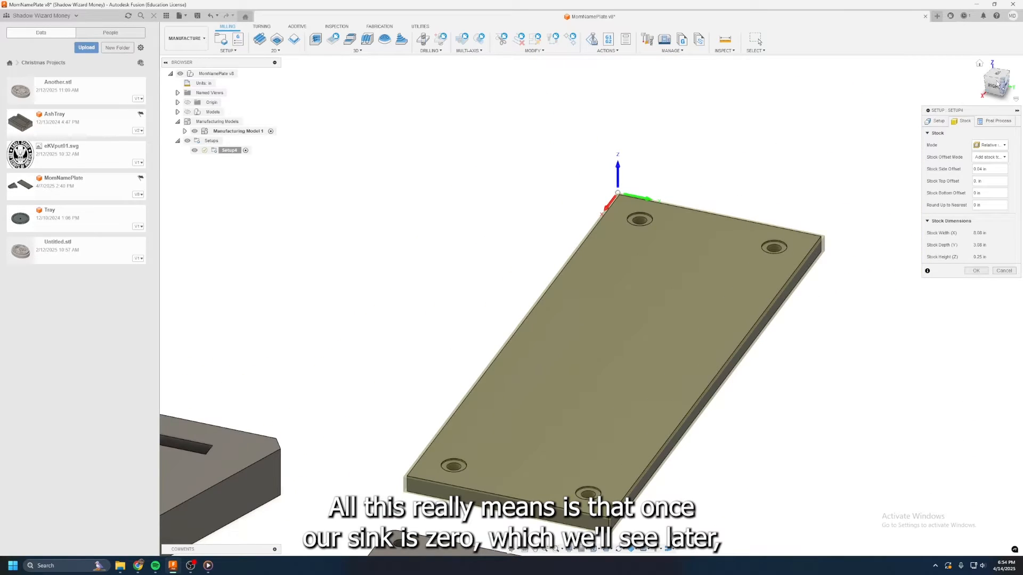
left_click(1001, 78)
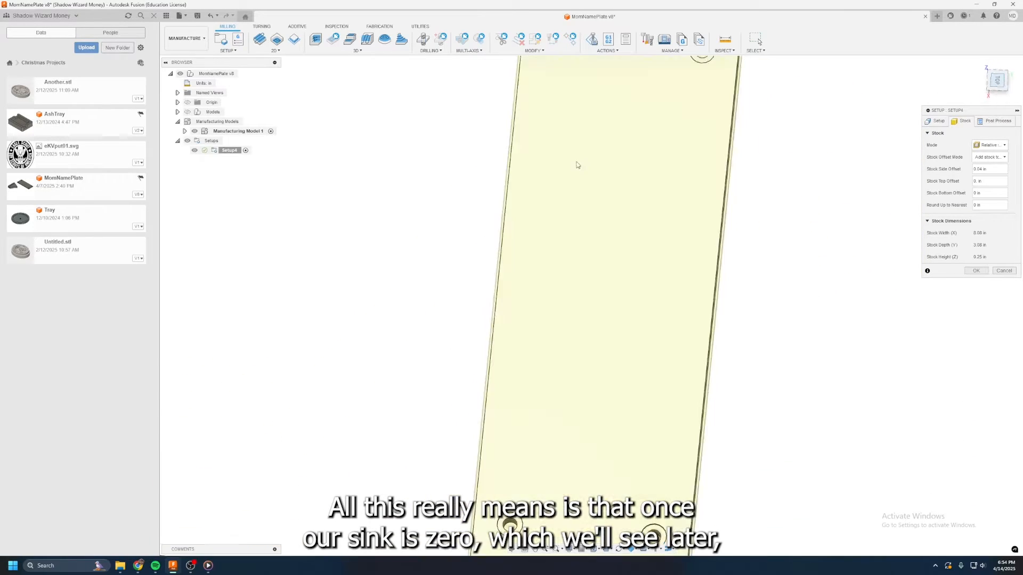
scroll(459, 148, "up", 3)
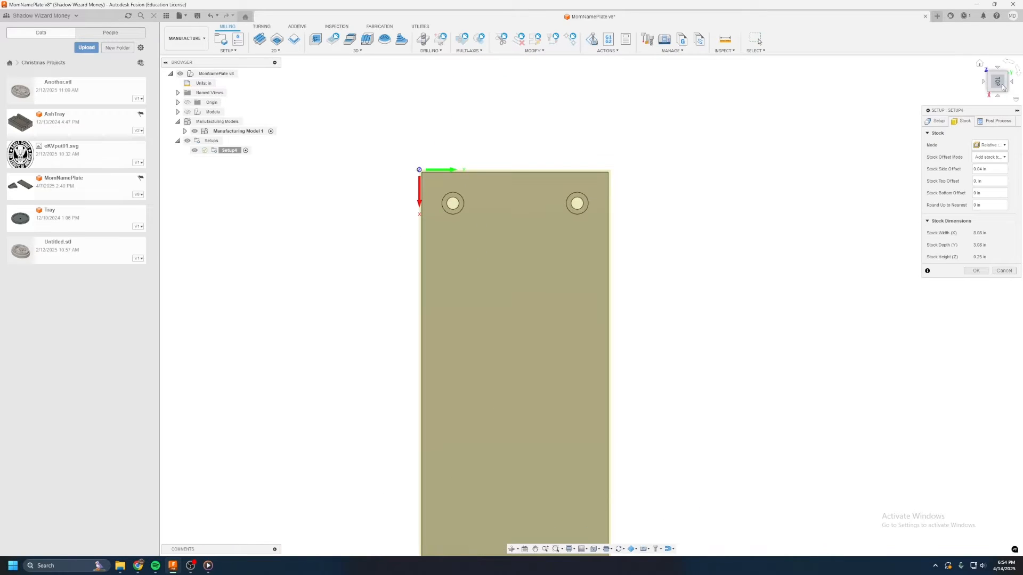
middle_click_drag(592, 305, 467, 289, "shift")
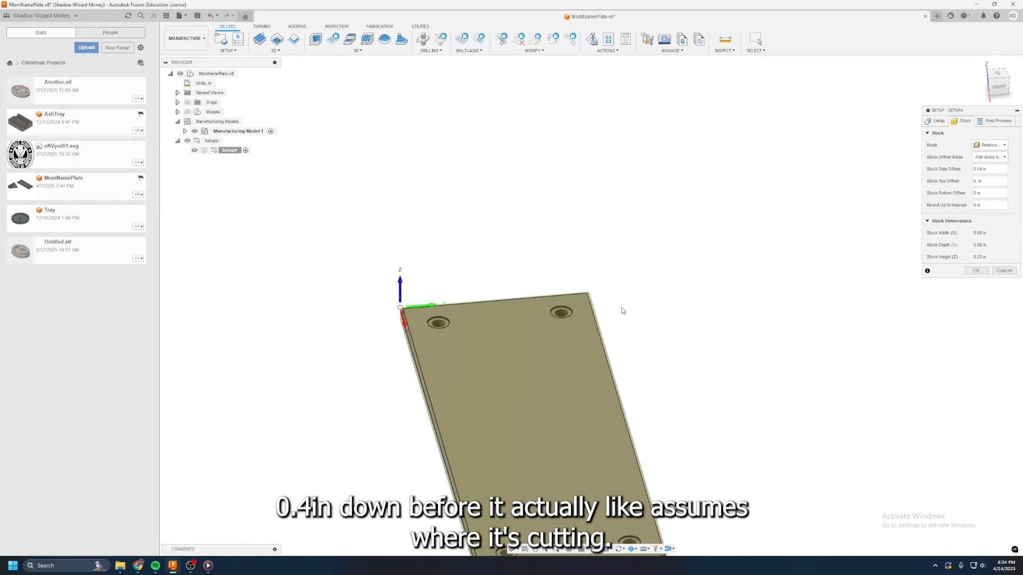
scroll(411, 236, "down", 3)
scroll(523, 348, "down", 2)
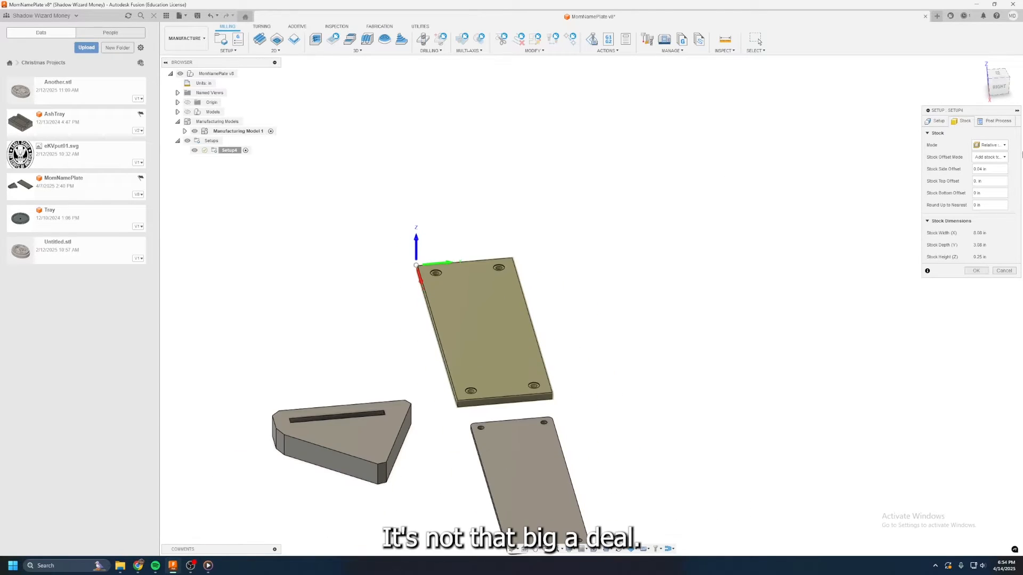
Step: Return to the setup's coordinate and model settings and accept the wood plaque setup
left_click(938, 121)
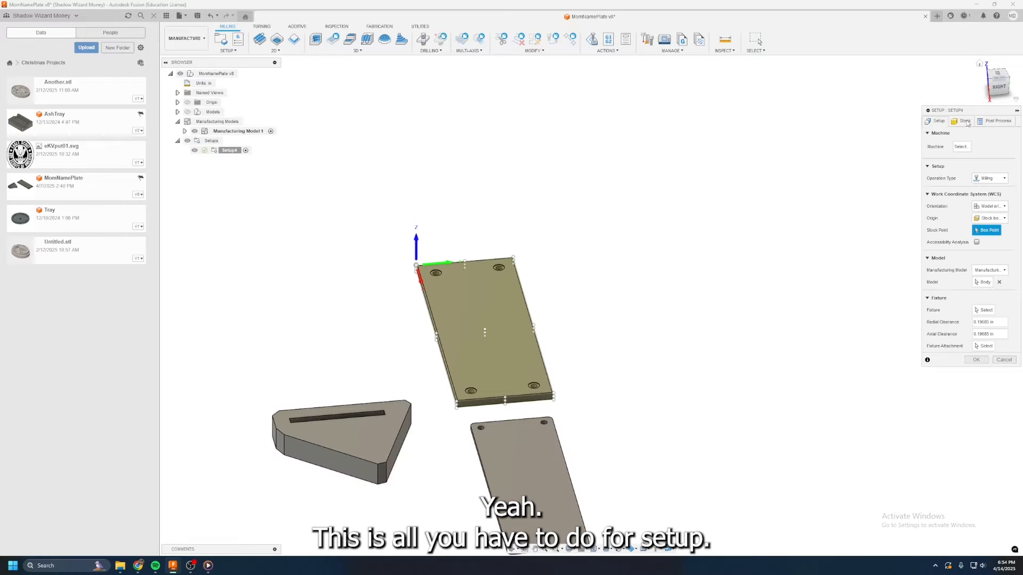
left_click(976, 360)
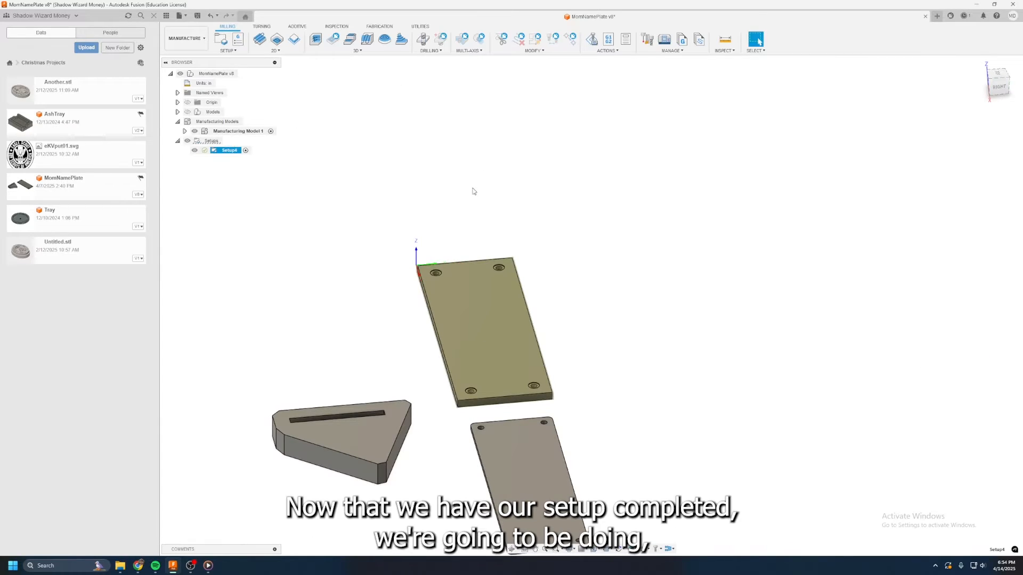
Step: Start a 2D Bore operation in the wood plaque setup and pick the circular face of one corner screw hole
left_click(279, 50)
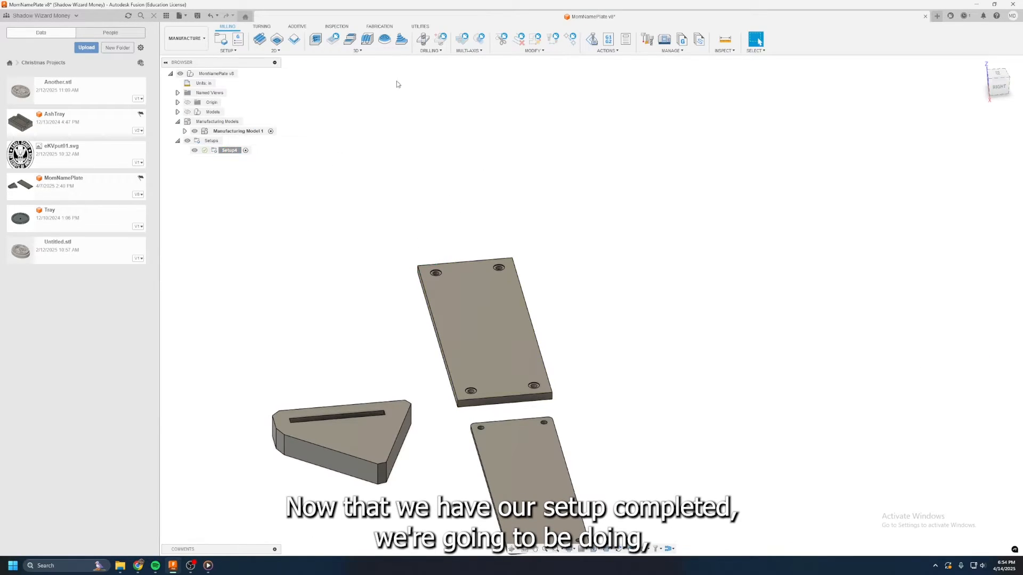
left_click(276, 51)
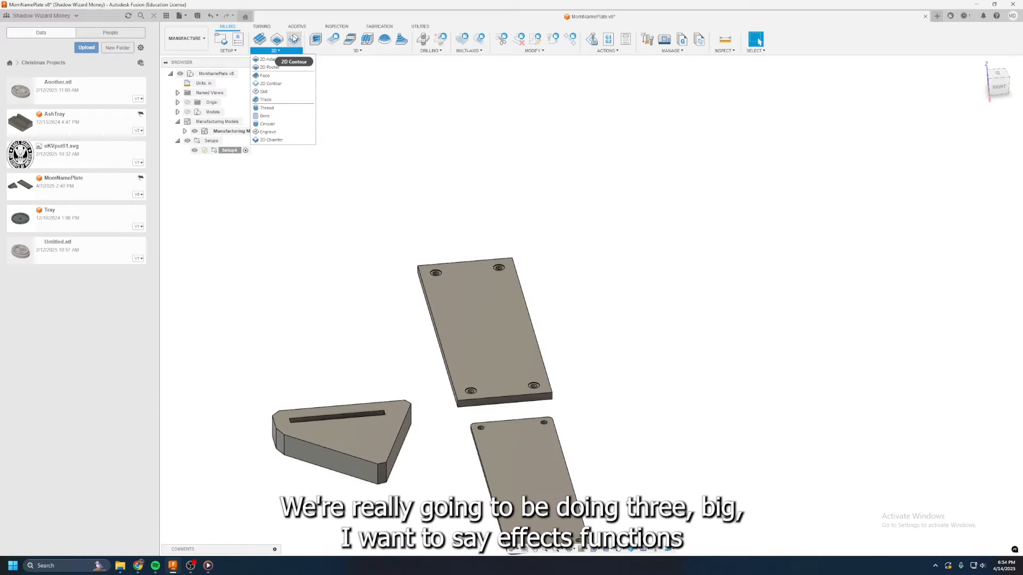
left_click(280, 117)
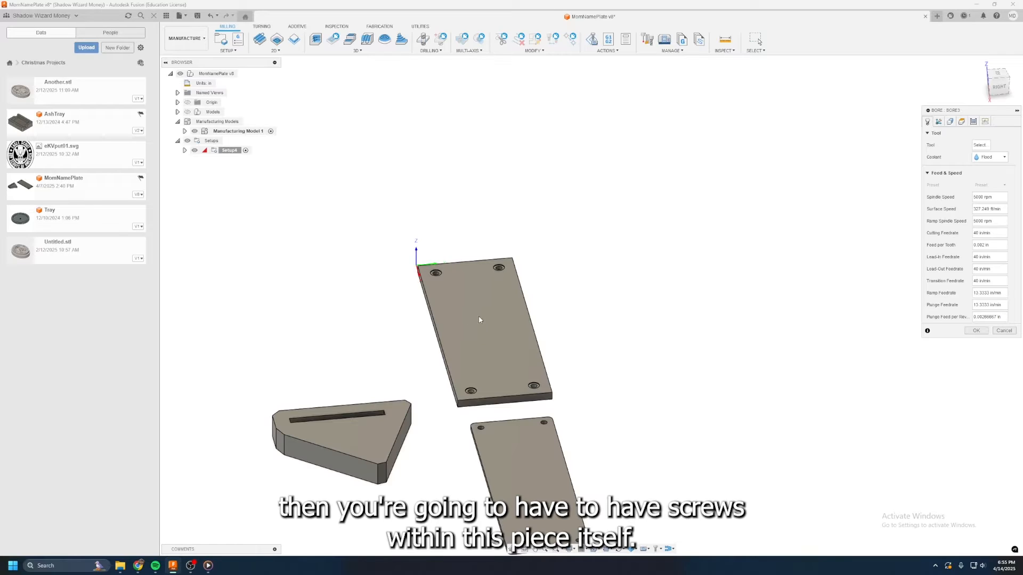
left_click(498, 268)
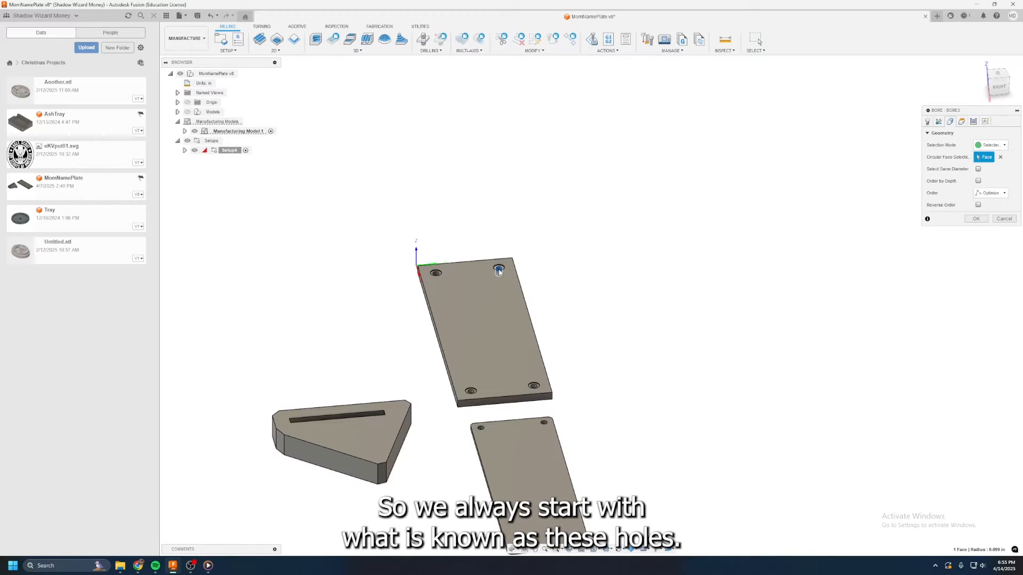
scroll(489, 278, "down", 3)
scroll(481, 282, "up", 5)
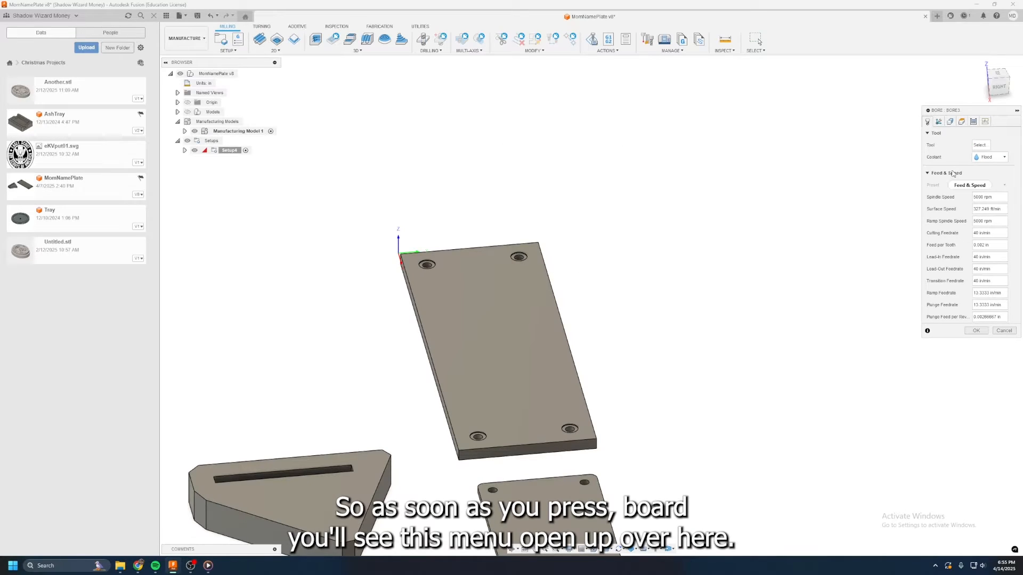
Step: Switch to Chrome, open the CNC Speeds and Feeds document and read the plywood feed and speed for the 4.0 mm bit
left_click(138, 565)
left_click(211, 8)
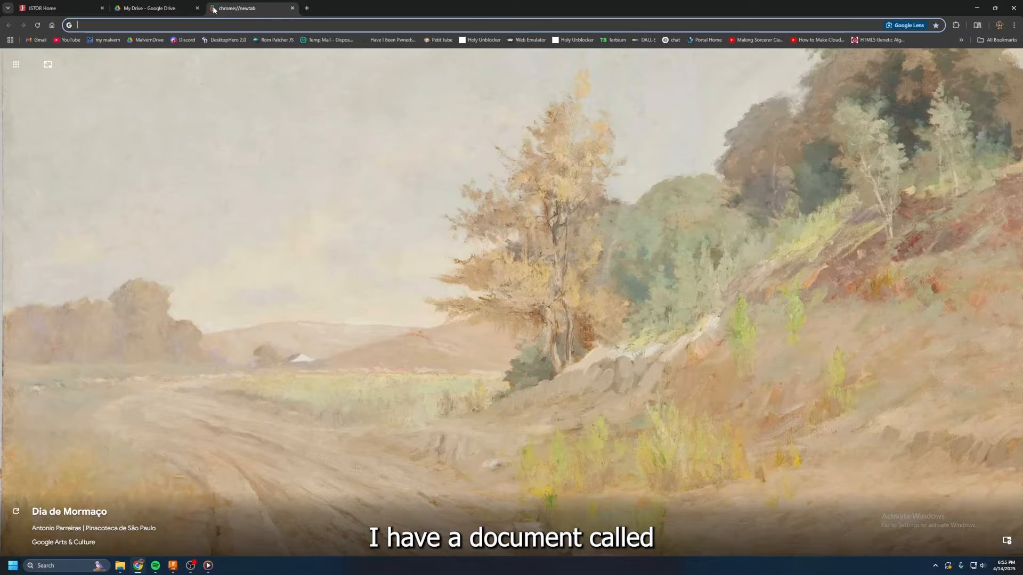
type("speeds")
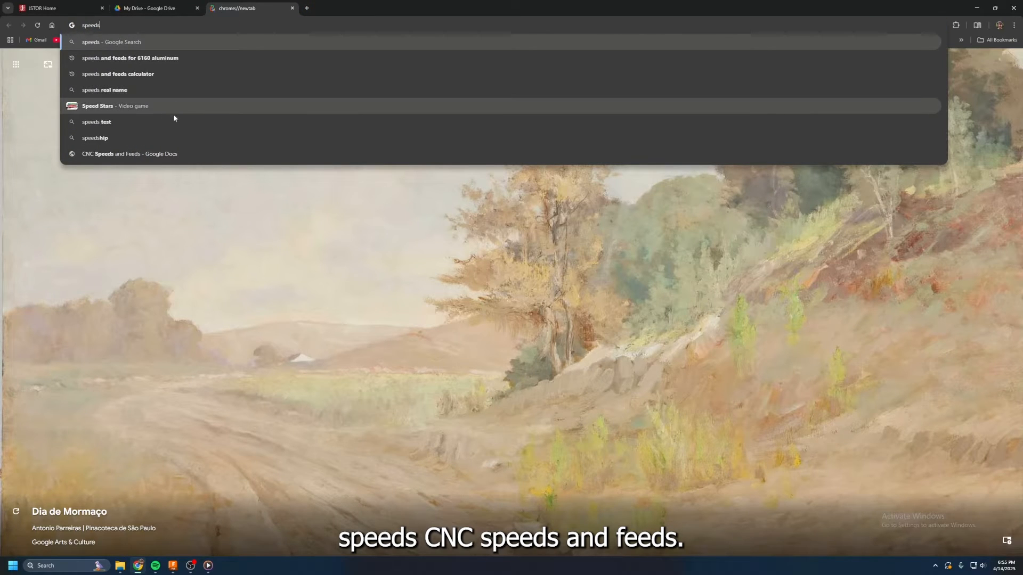
left_click(172, 155)
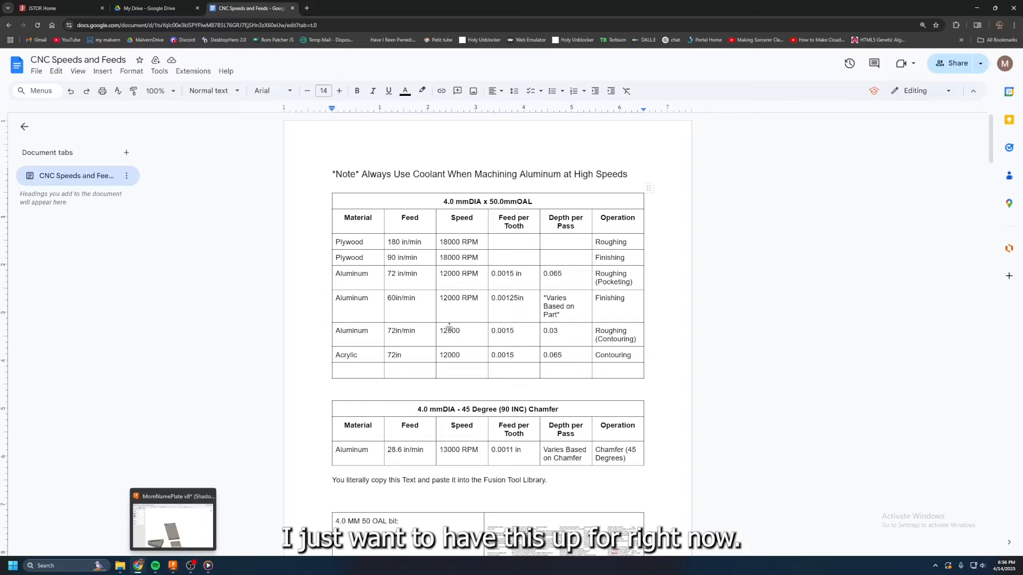
Step: Return to Fusion, open the bore's tool selection and check the tools in the local library and the MomNamePlate v8 library
left_click(173, 565)
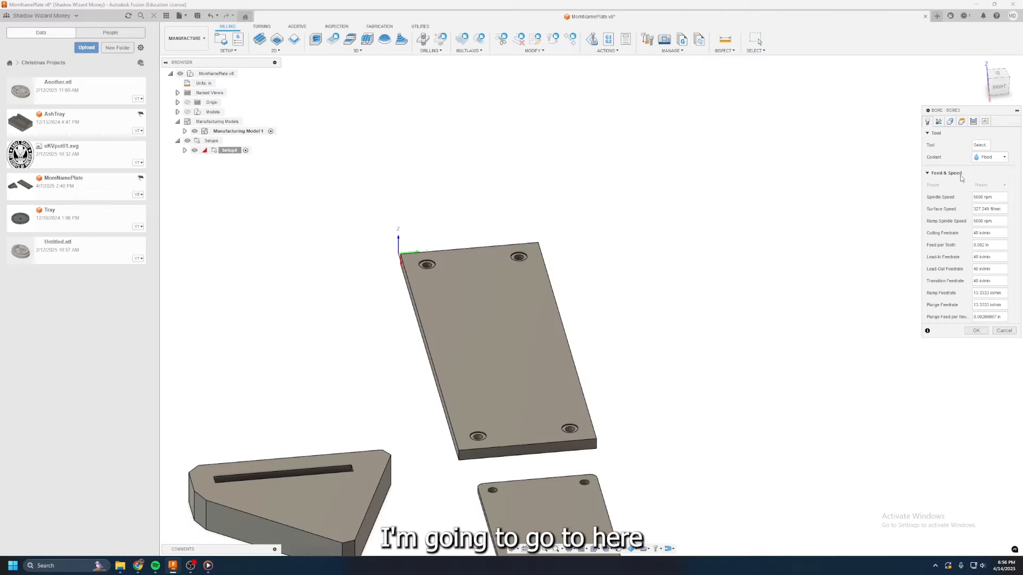
left_click(979, 145)
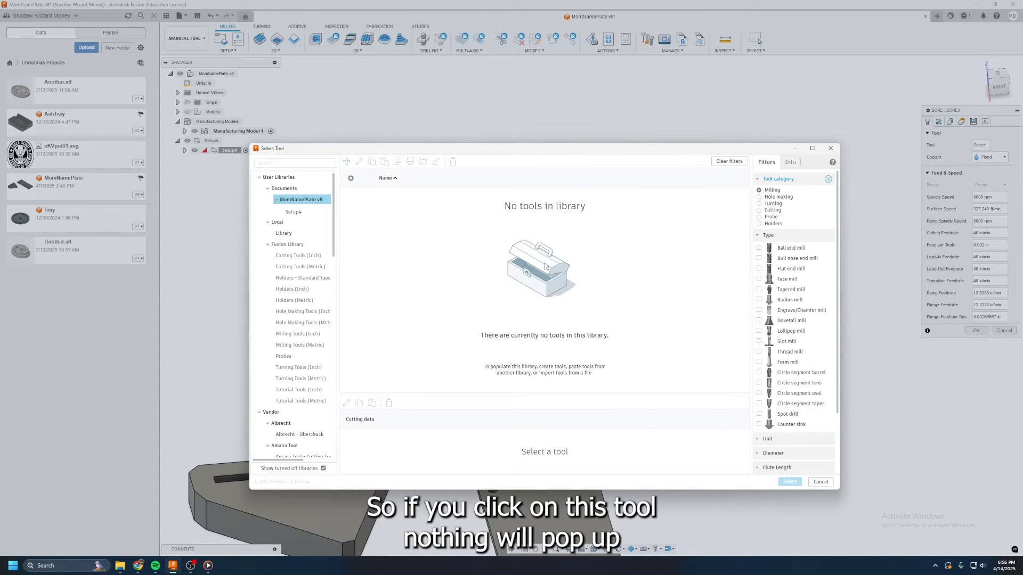
left_click(282, 233)
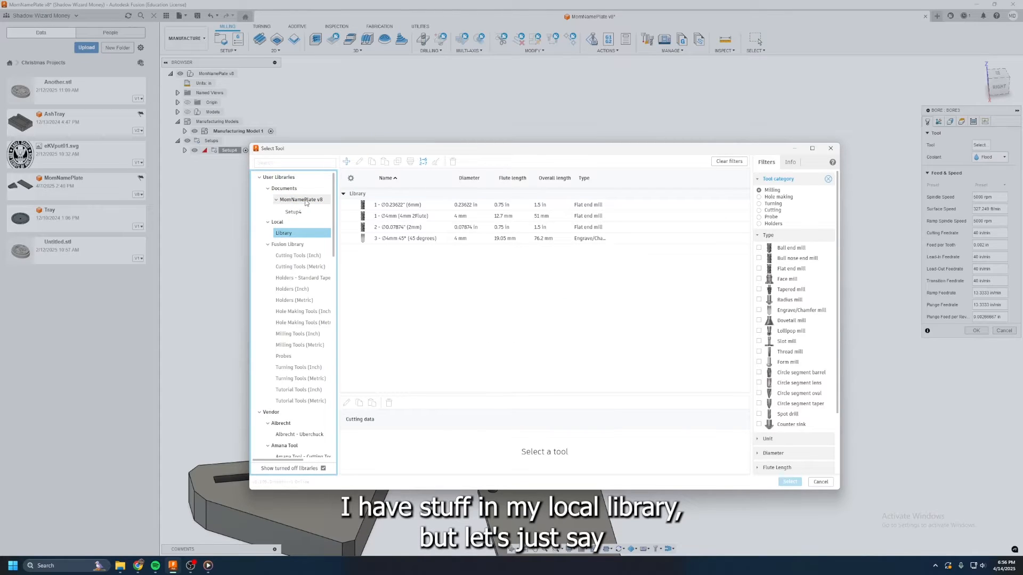
left_click(305, 201)
right_click(302, 201)
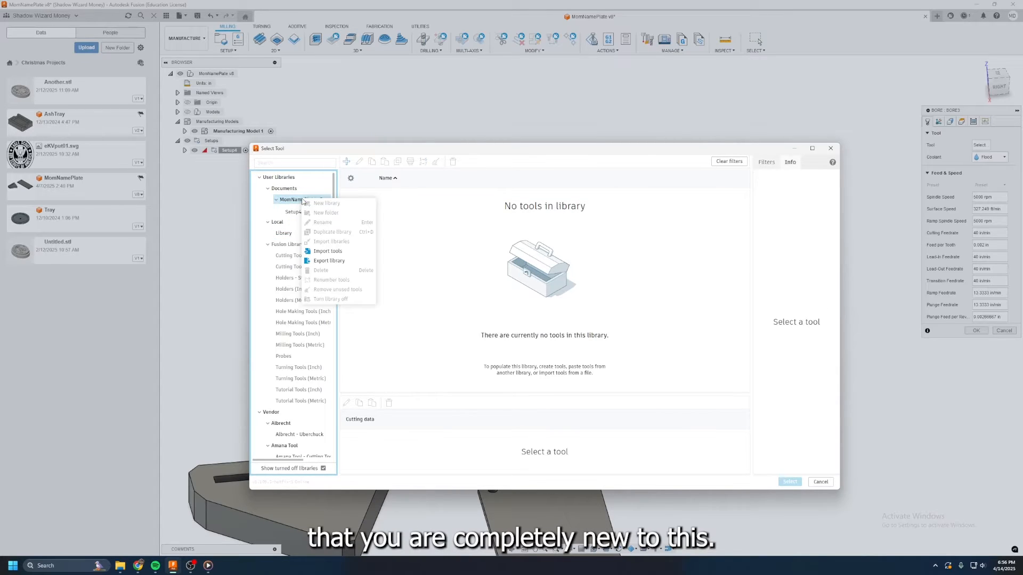
Step: Switch to Chrome, download Library.tools from Google Drive and locate it in the Downloads folder
key("alt+Tab")
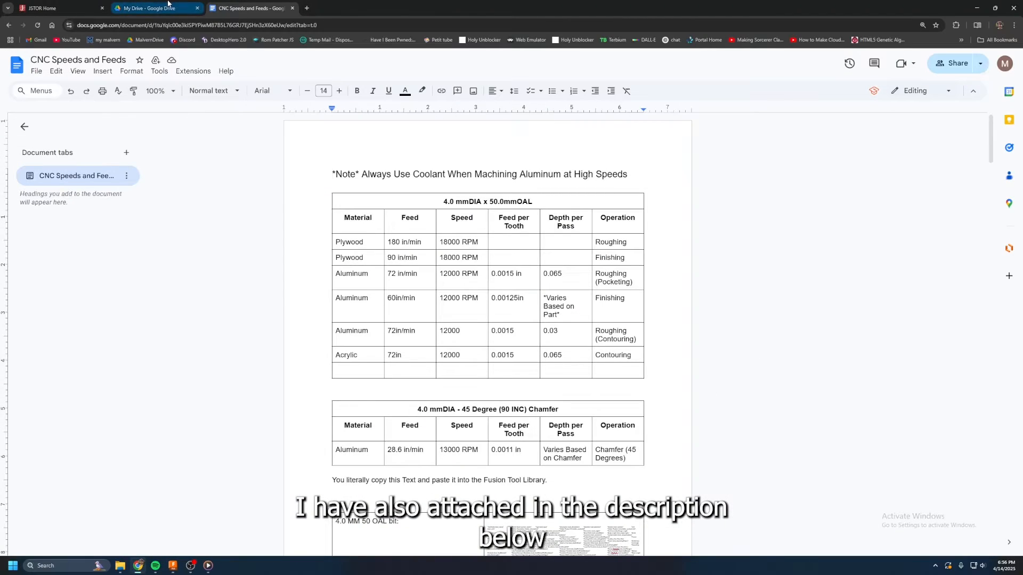
left_click(149, 8)
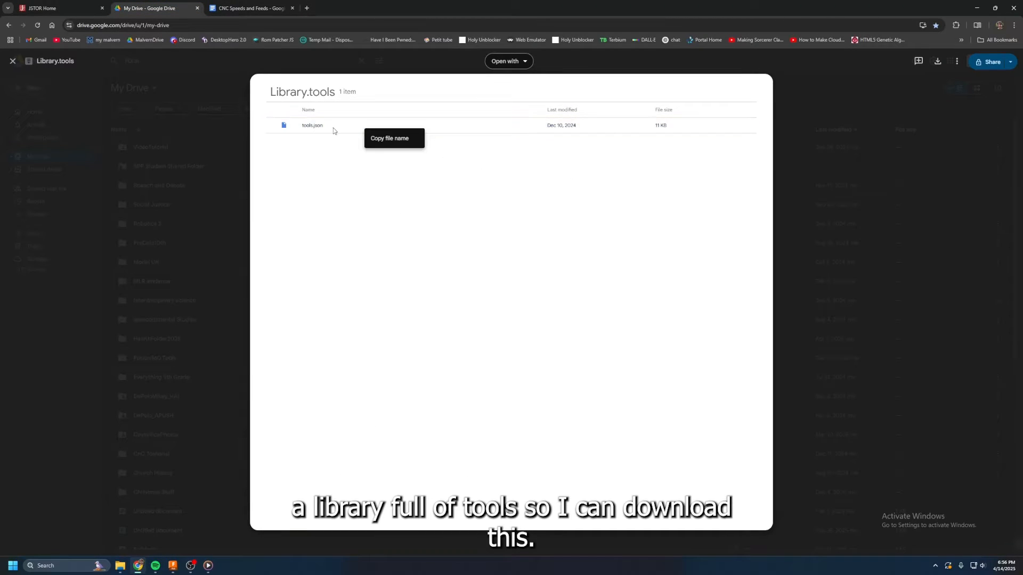
left_click(937, 62)
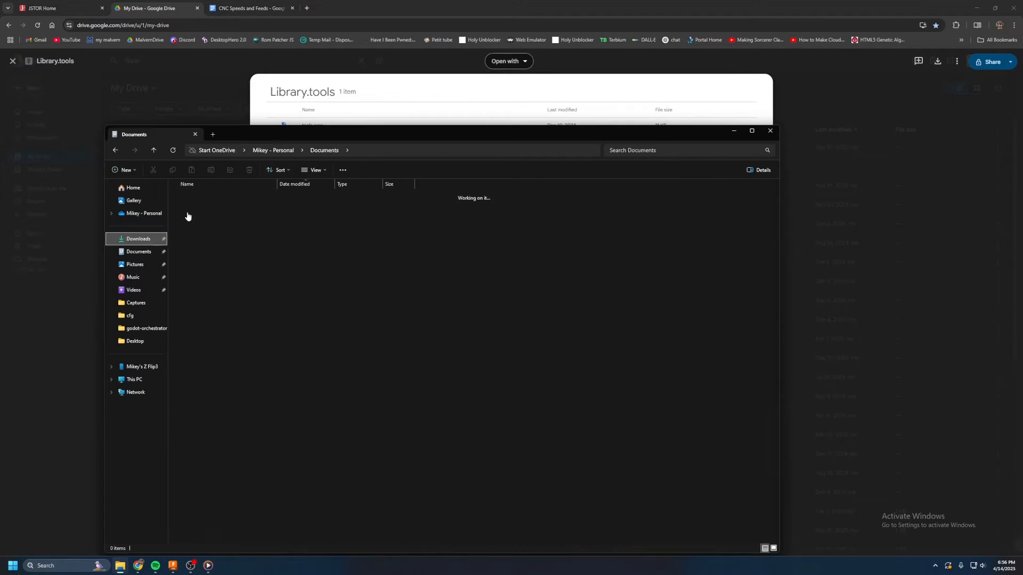
left_click_drag(322, 132, 647, 132)
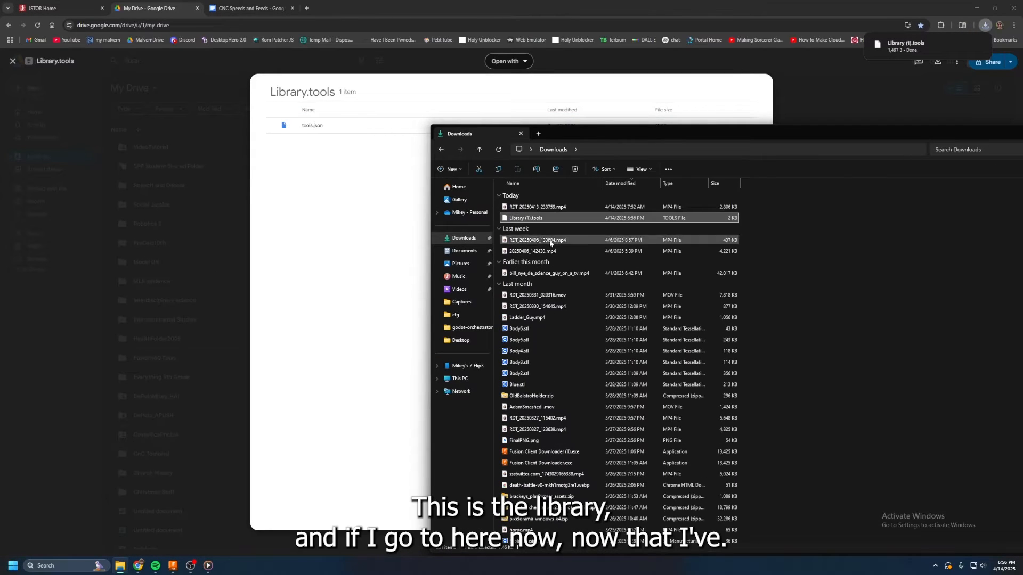
Step: Return to Fusion and import the tools from the downloaded Library (1).tools file into the MomNamePlate v8 tool library
left_click(174, 566)
key("alt+Tab")
key("alt+Tab")
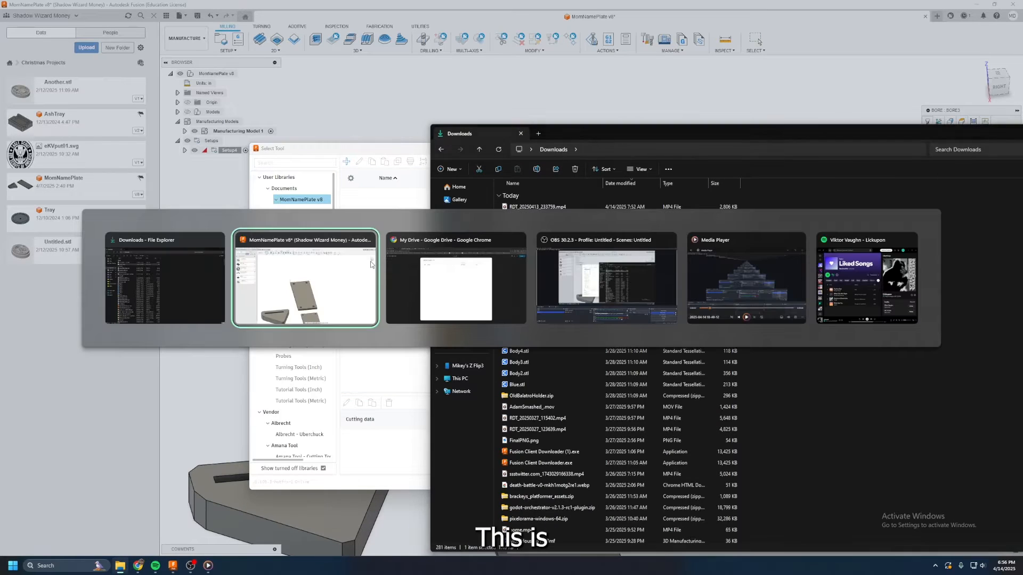
key("alt+Tab")
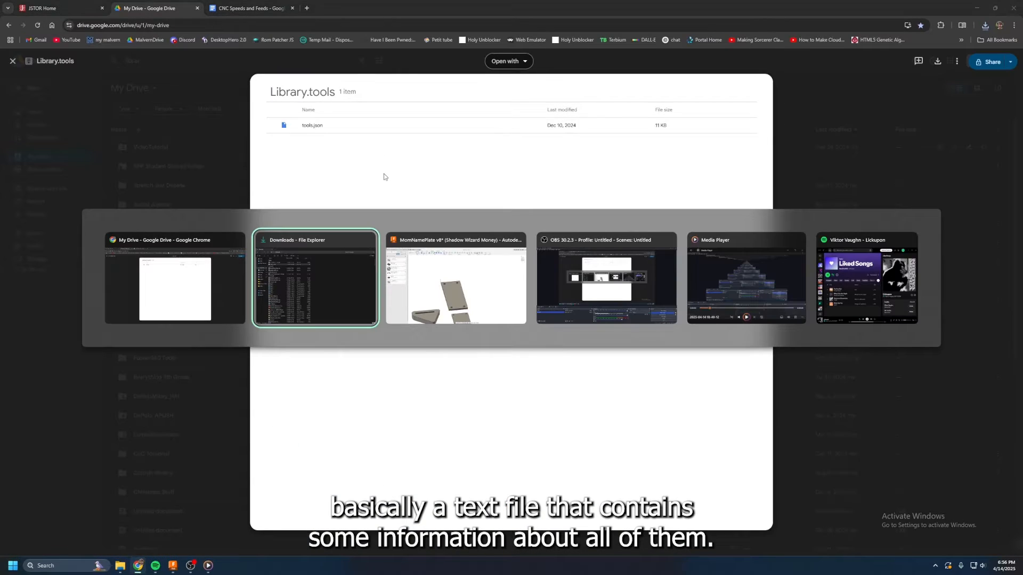
key("alt+Tab")
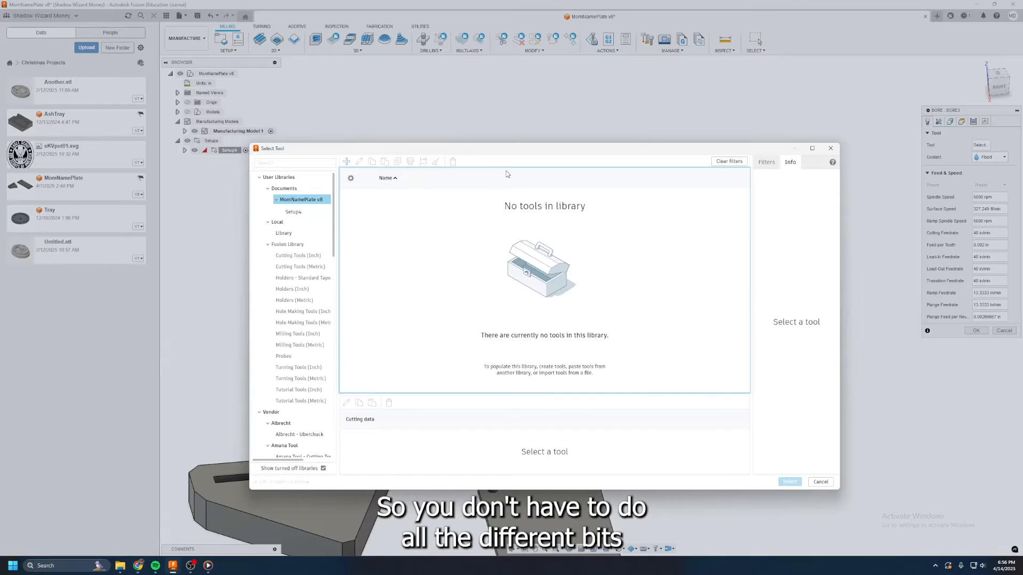
right_click(305, 204)
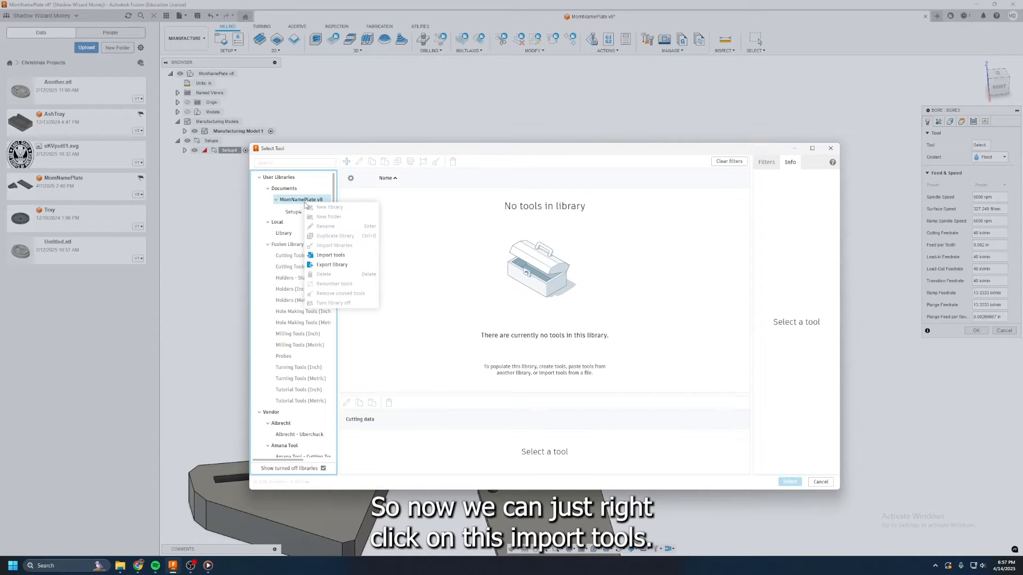
left_click(331, 255)
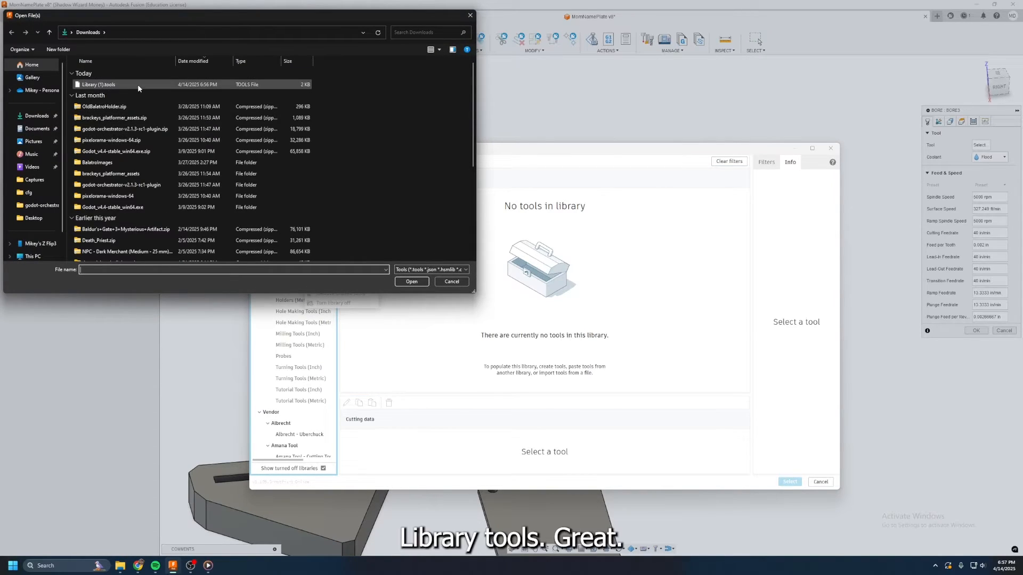
double_click(138, 86)
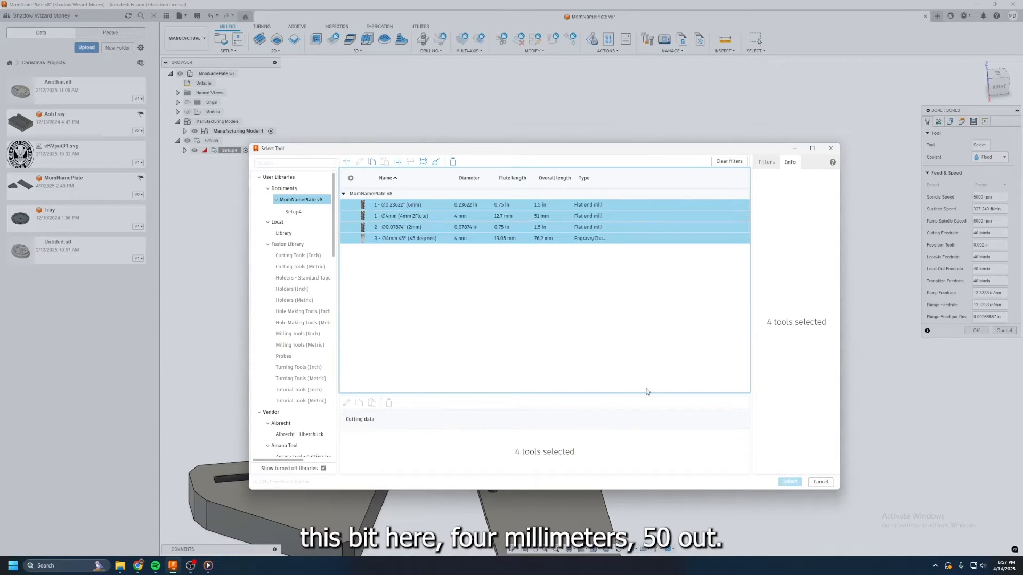
Step: Choose the 4mm 2Flute flat end mill from the MomNamePlate v8 library as the bore's tool
left_click(307, 212)
left_click(308, 200)
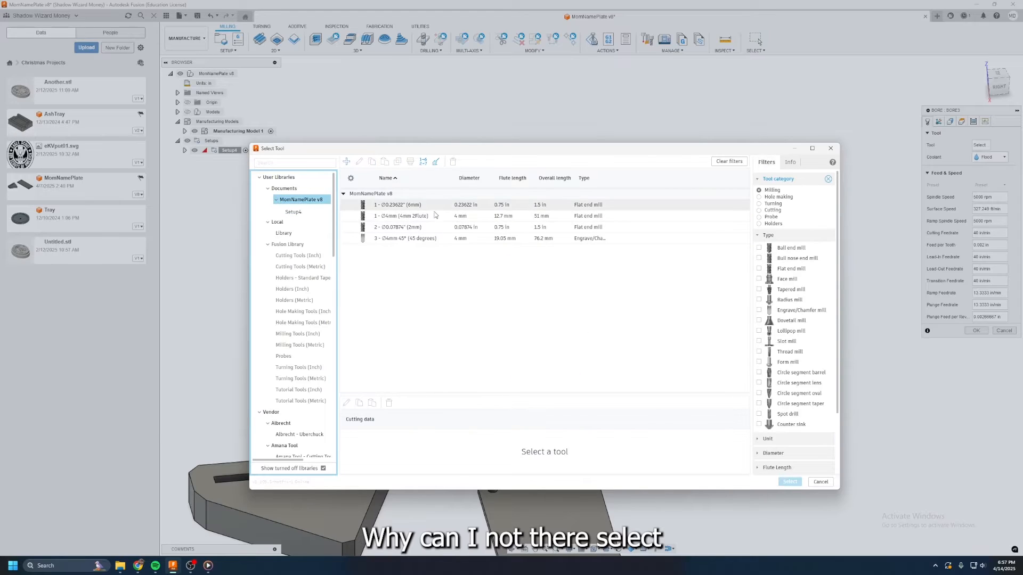
left_click(405, 215)
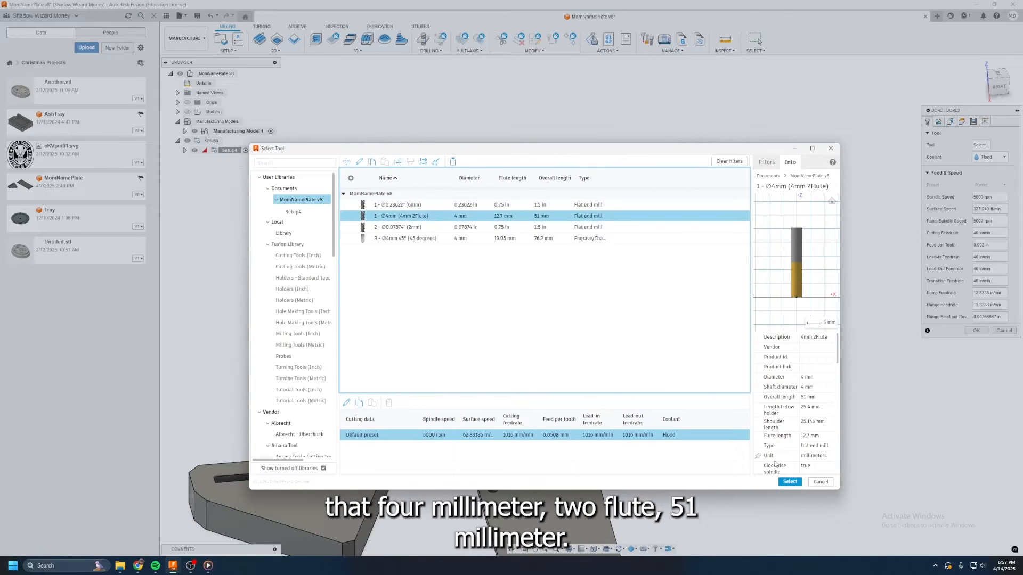
left_click(790, 481)
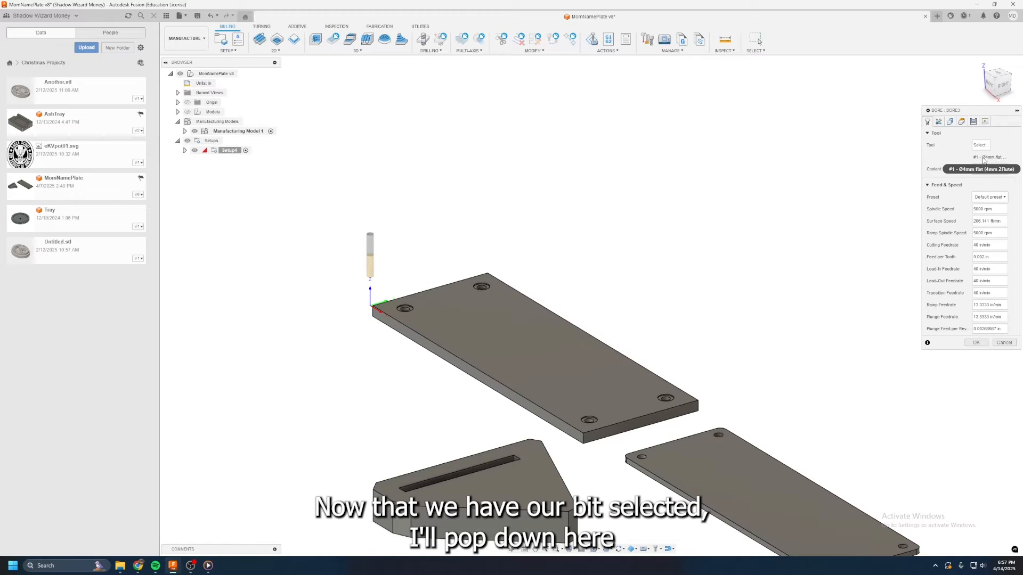
Step: Set the bore's spindle speed to 18000 rpm
left_click(979, 209)
key("BackSpace")
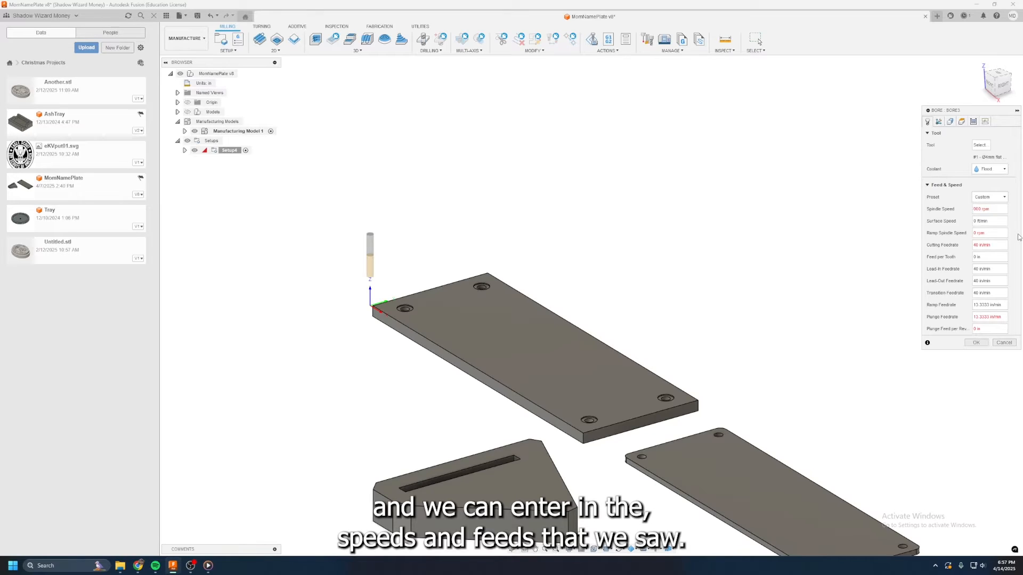
type("18")
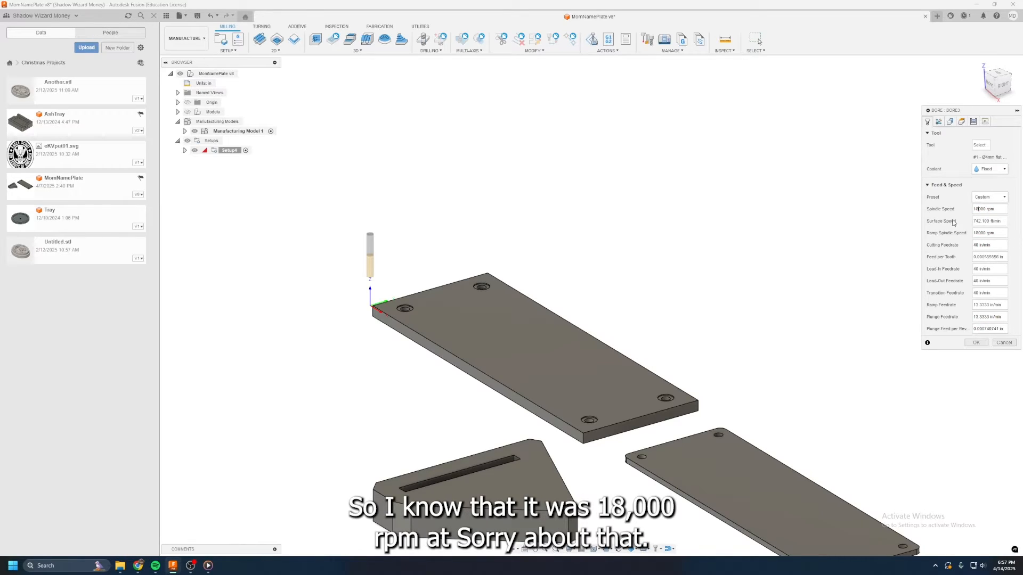
double_click(979, 221)
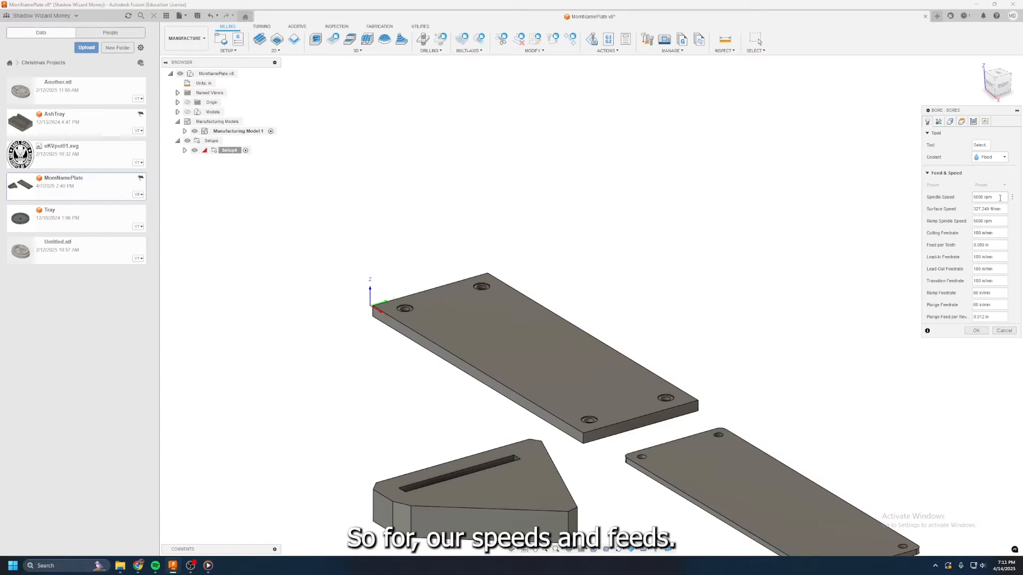
Step: Reselect the 4 mm two-flute flat end mill with its default preset for the bore operation
left_click(980, 145)
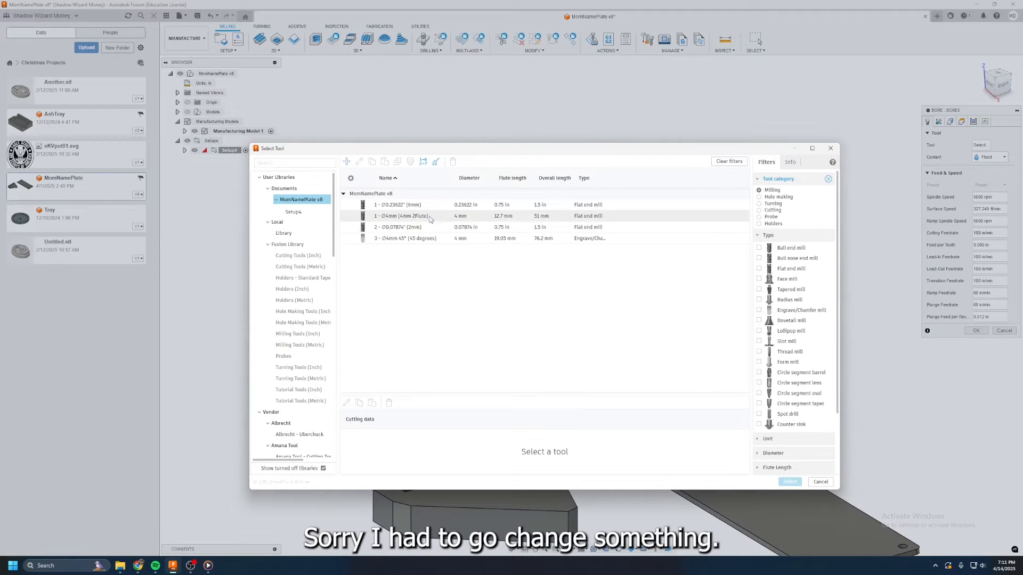
left_click(434, 218)
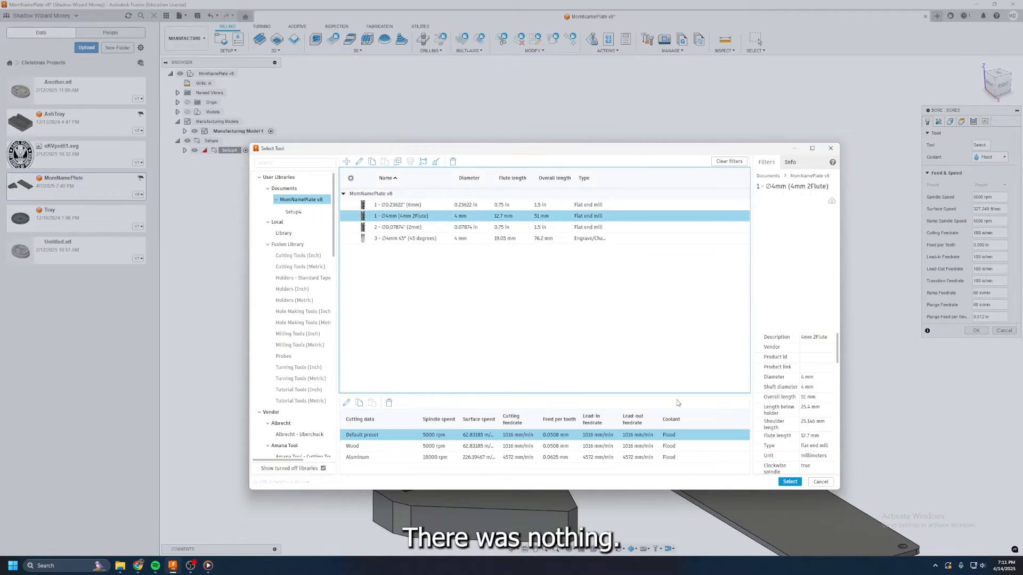
left_click(790, 482)
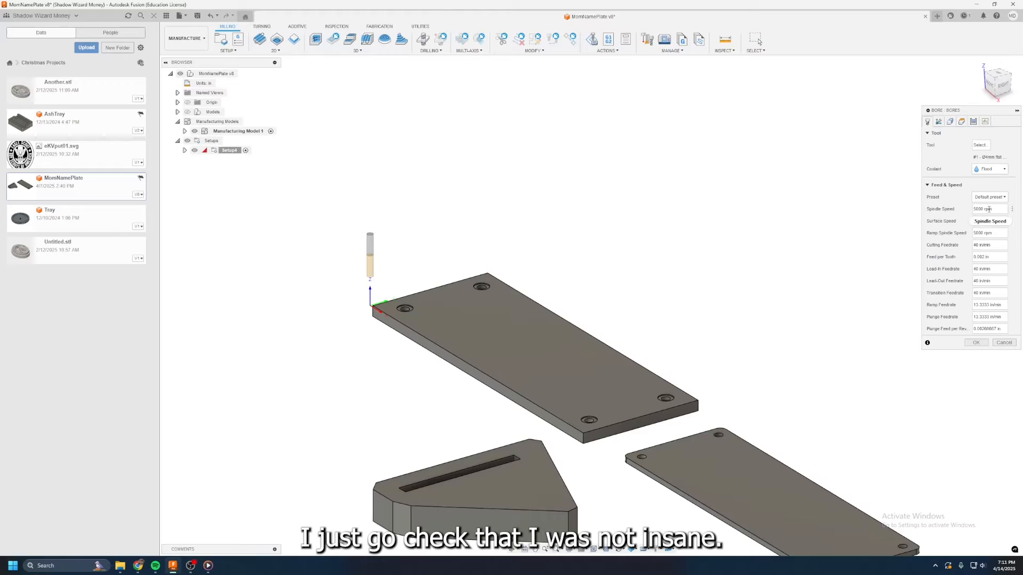
Step: Set the bore's spindle speed to 18000 rpm and its cutting feedrate to 180 in/min
left_click(983, 209)
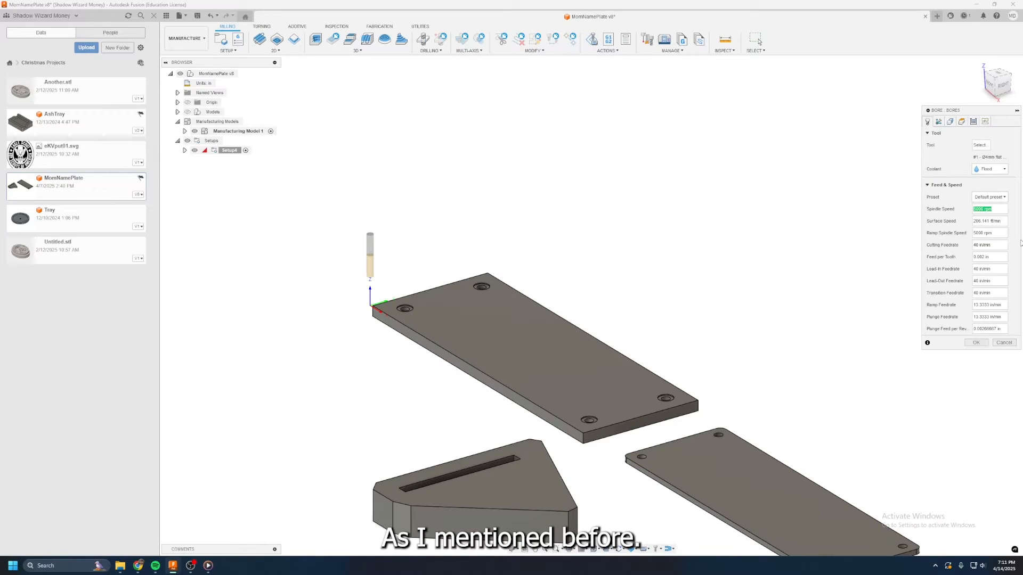
key("Left")
key("Left")
key("Left")
key("Left")
key("Left")
key("Left")
key("Left")
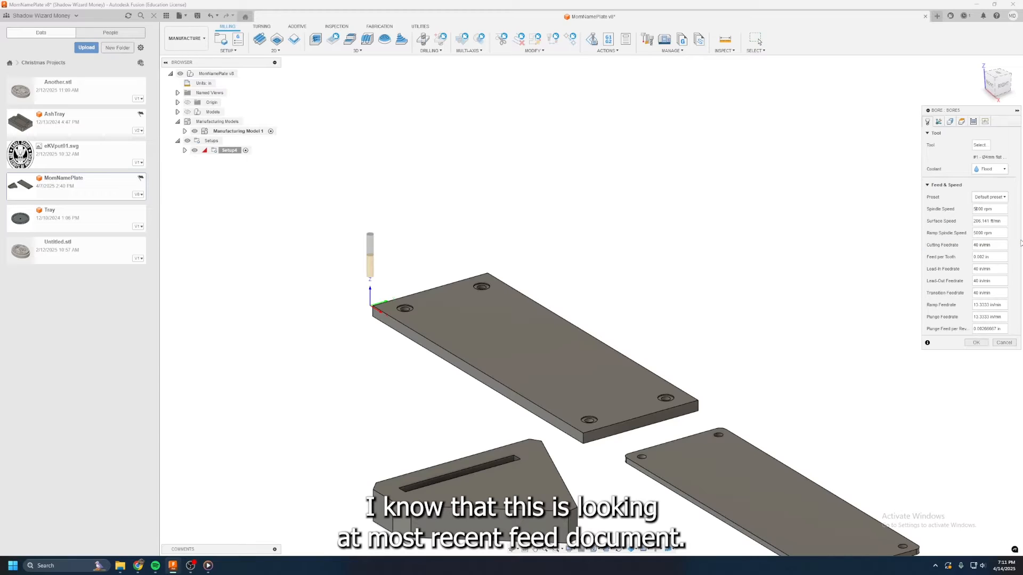
type("18")
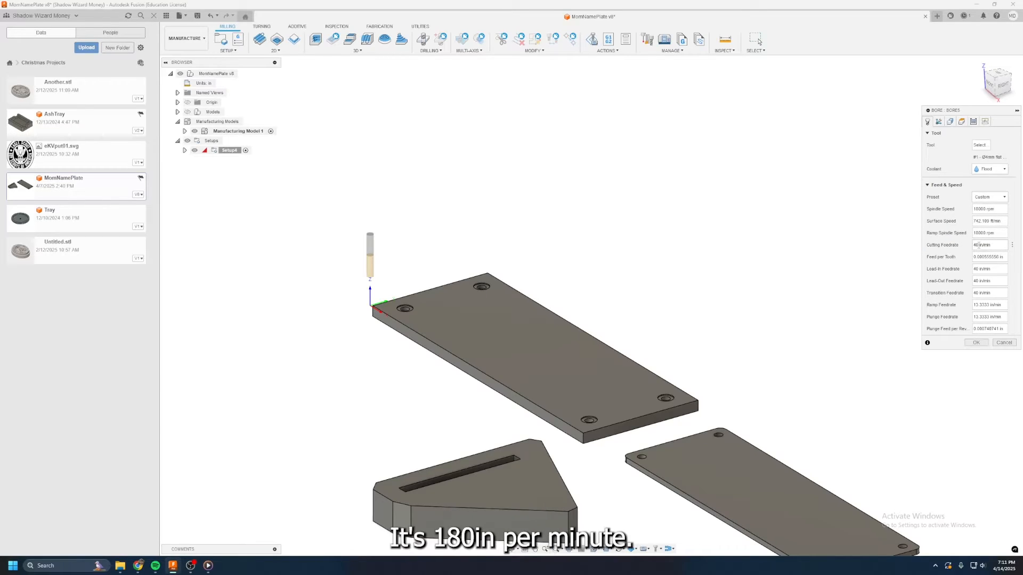
key("Return")
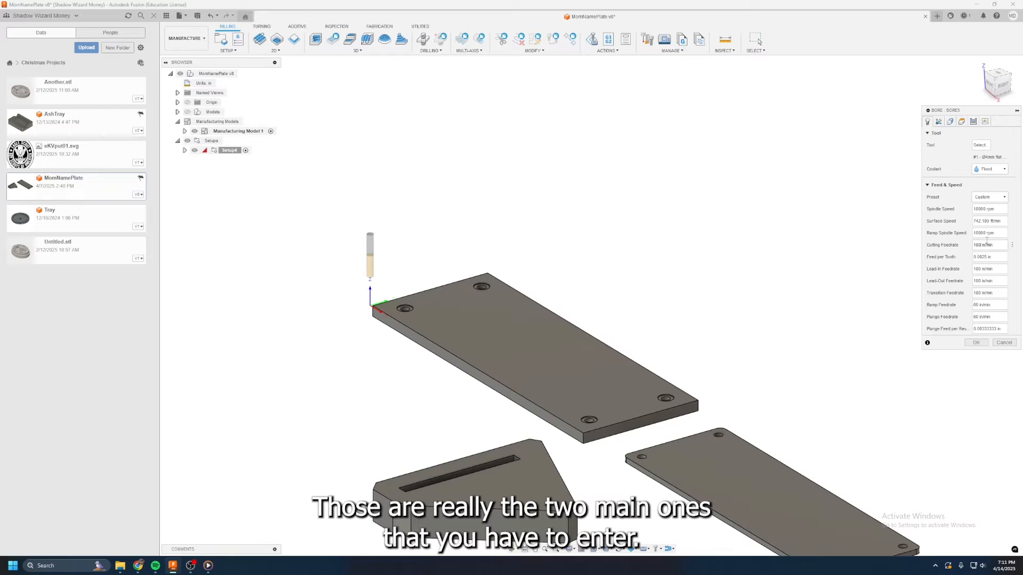
Step: Select the bore hole and its surrounding counterbore at the wood plaque's back corner as circular faces for the bore operation
left_click(949, 121)
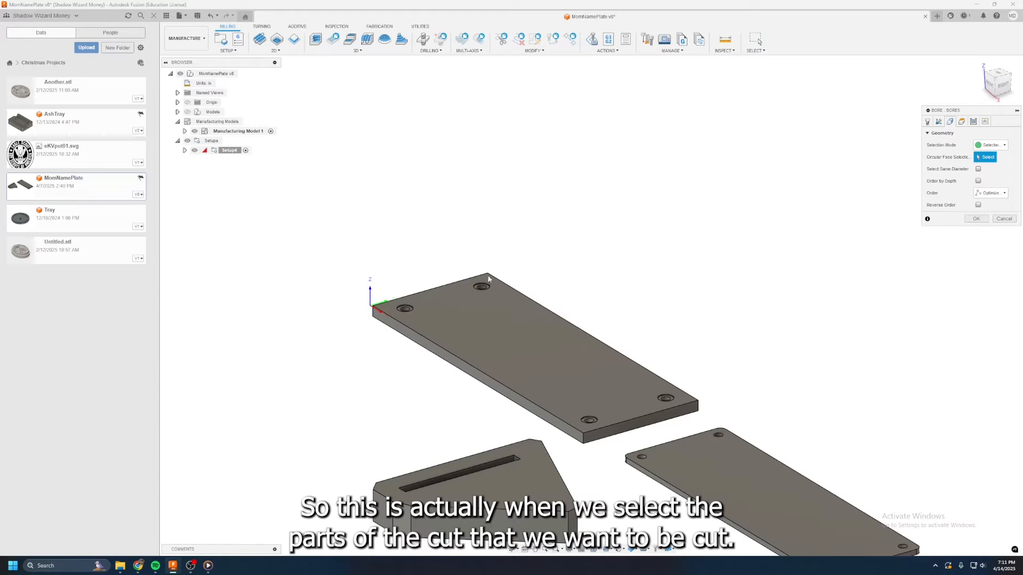
left_click(481, 287)
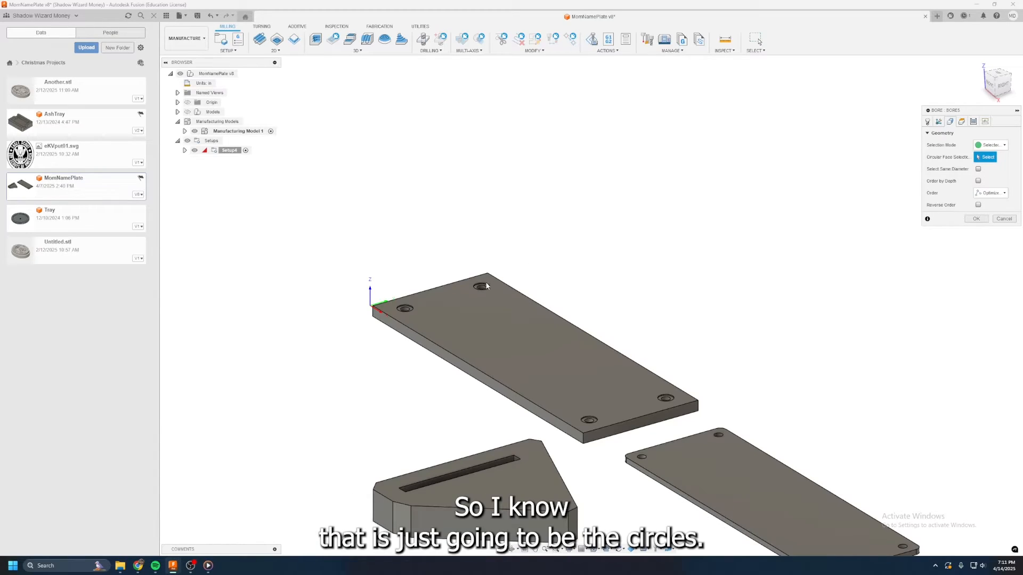
left_click(484, 289)
scroll(484, 291, "down", 2)
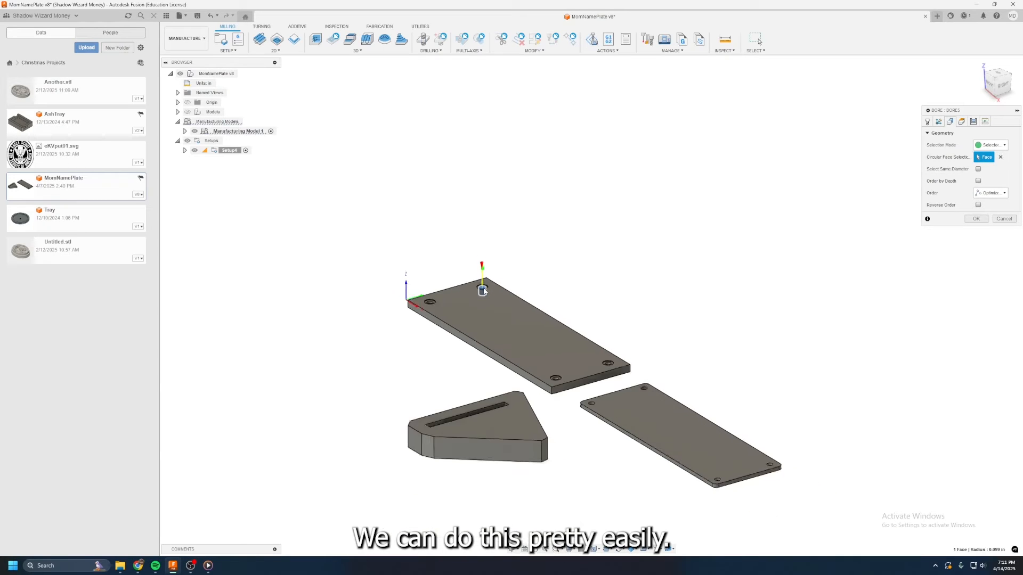
scroll(483, 290, "up", 5)
left_click(471, 274)
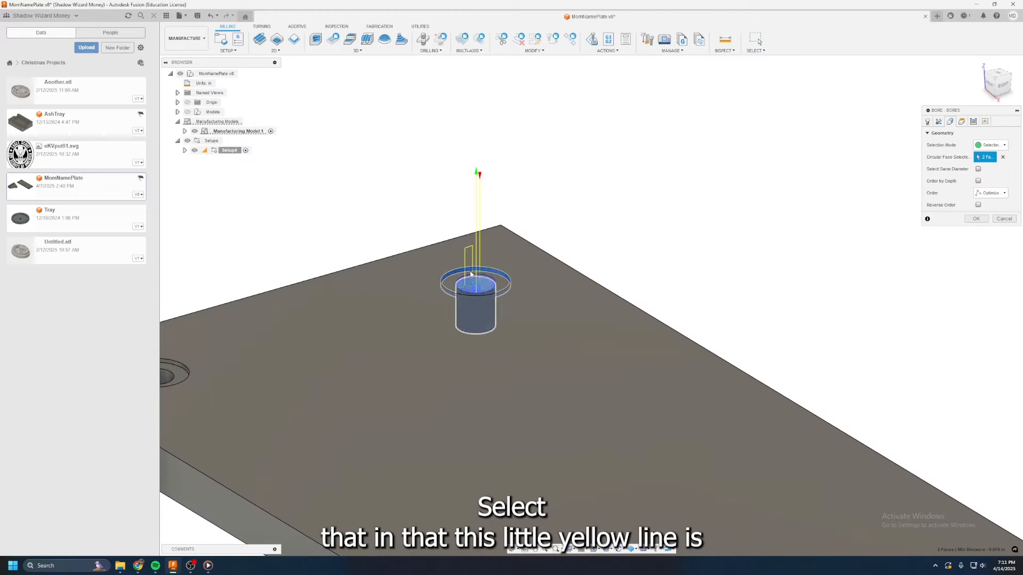
scroll(602, 226, "down", 2)
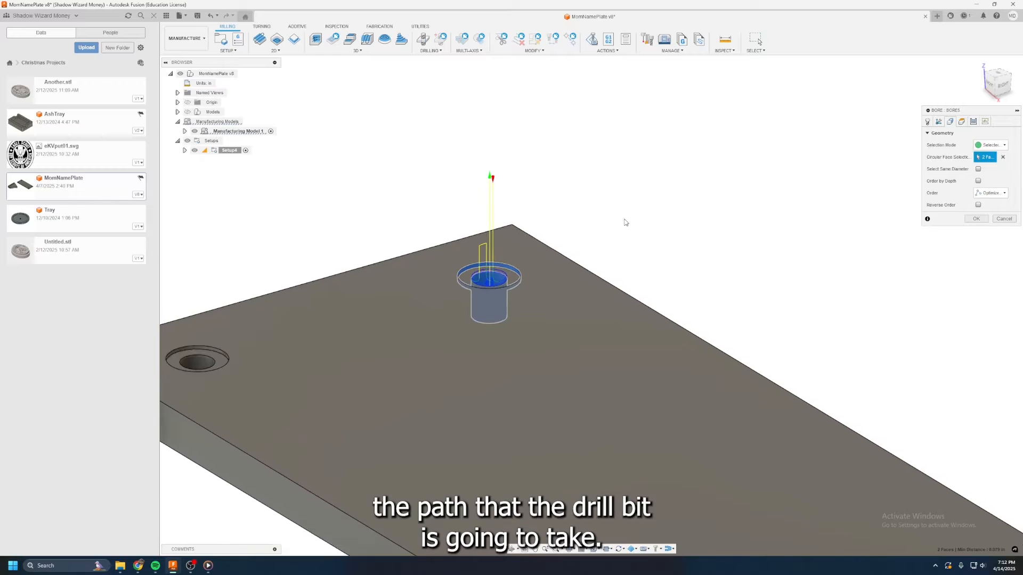
Step: Add the hole and counterbore faces of the plaque's other three screw holes to the bore's circular face selection
left_click(237, 354)
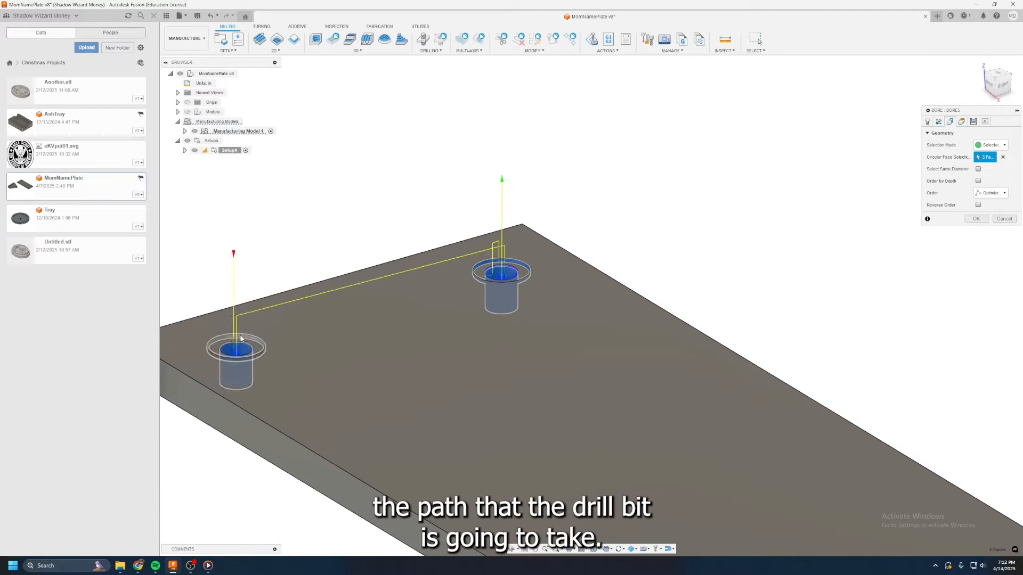
left_click(231, 359)
scroll(301, 222, "down", 4)
left_click(596, 484)
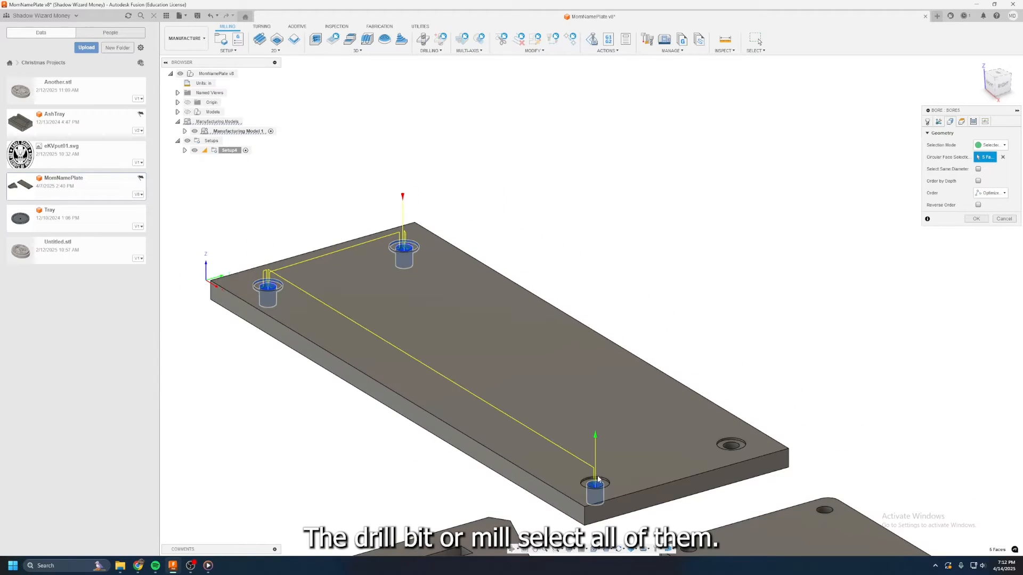
left_click(598, 479)
left_click(732, 444)
left_click(736, 443)
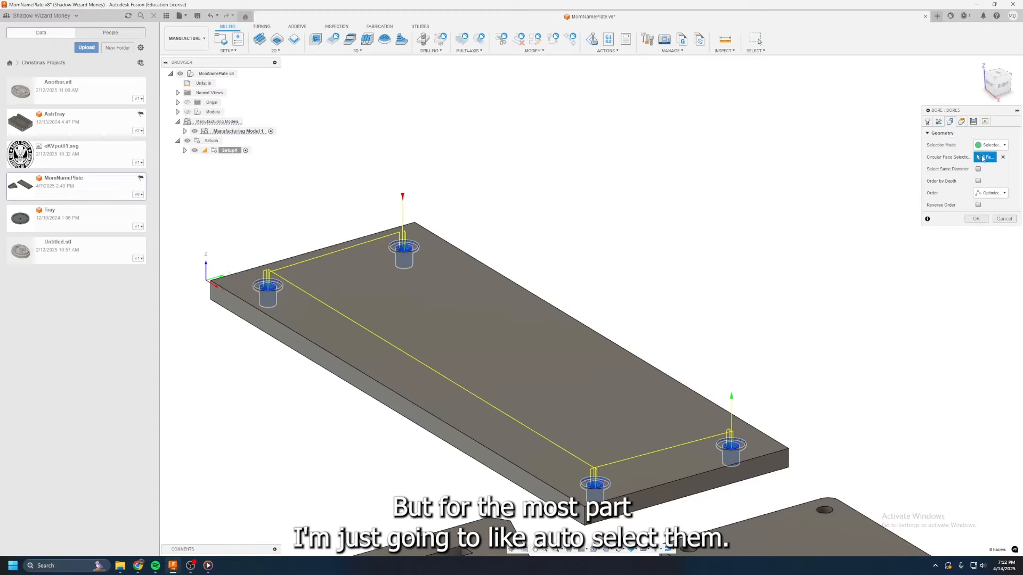
Step: Review the bore's heights, passes and tool settings and create the operation with those settings
left_click(962, 122)
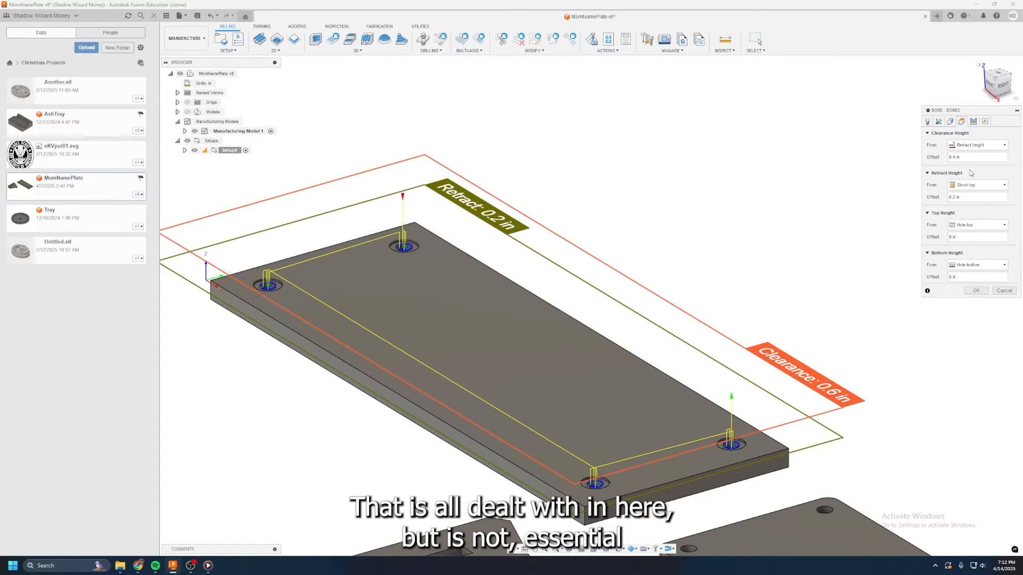
left_click(996, 84)
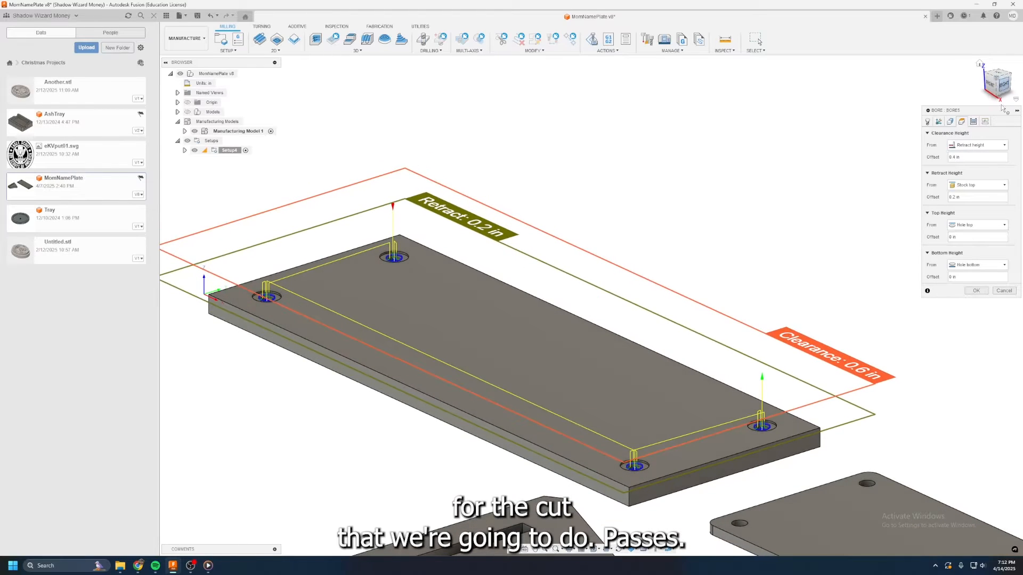
left_click(973, 121)
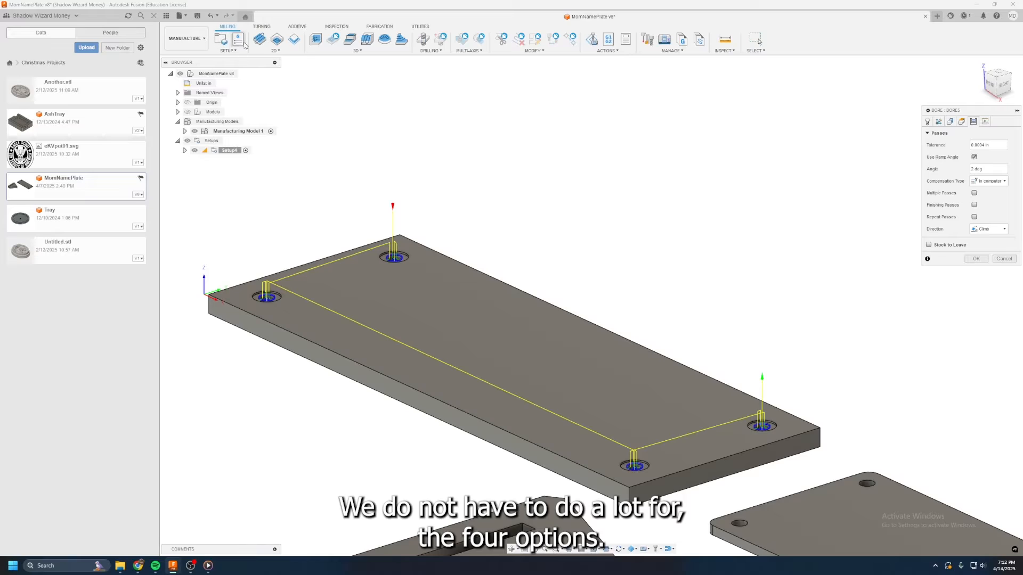
left_click(927, 122)
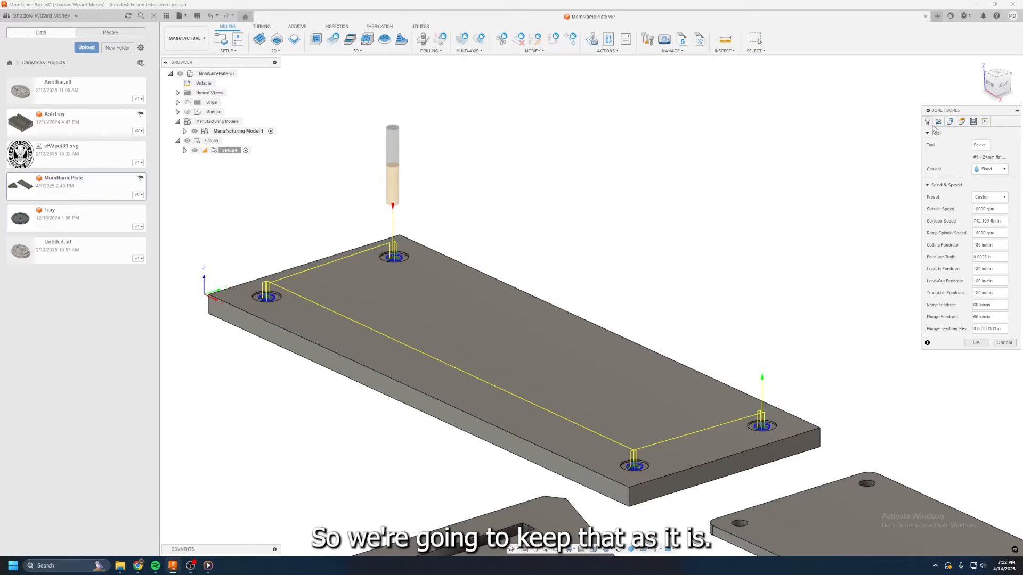
left_click(974, 123)
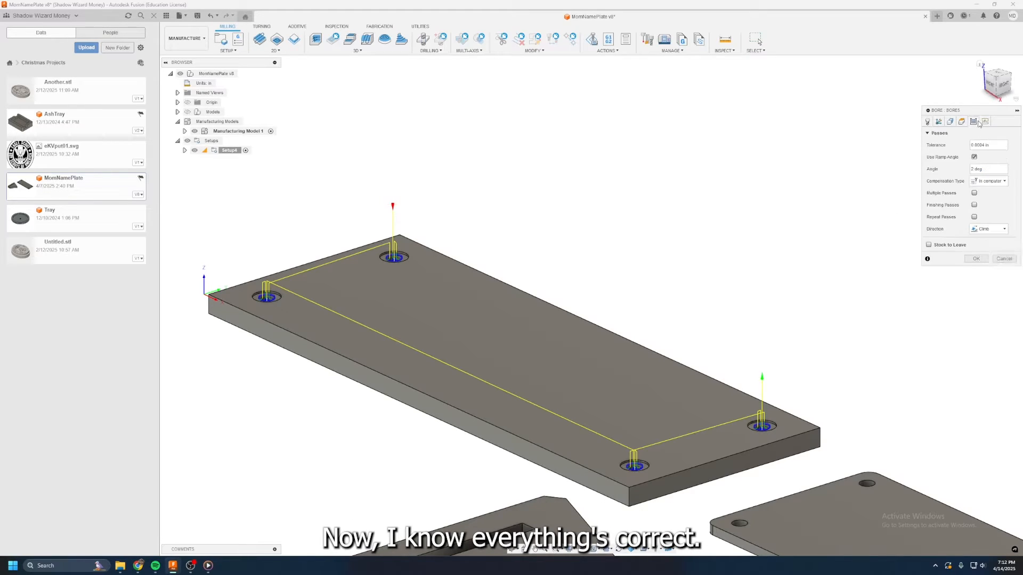
left_click(974, 258)
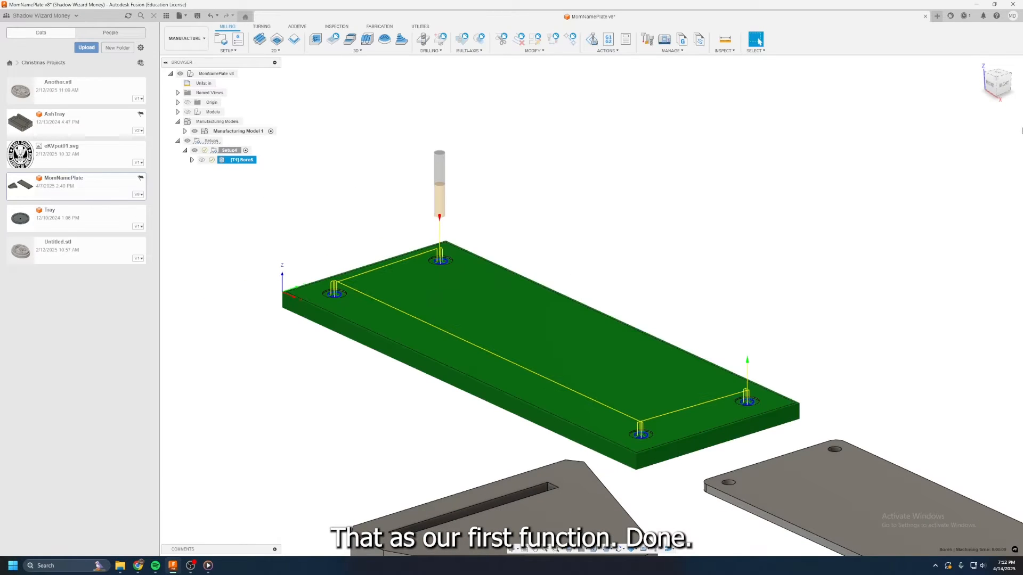
Step: Simulate the bore operation on the plaque and scrub through the toolpath playback to its end
middle_click_drag(591, 306, 511, 255, "shift")
scroll(442, 222, "up", 3)
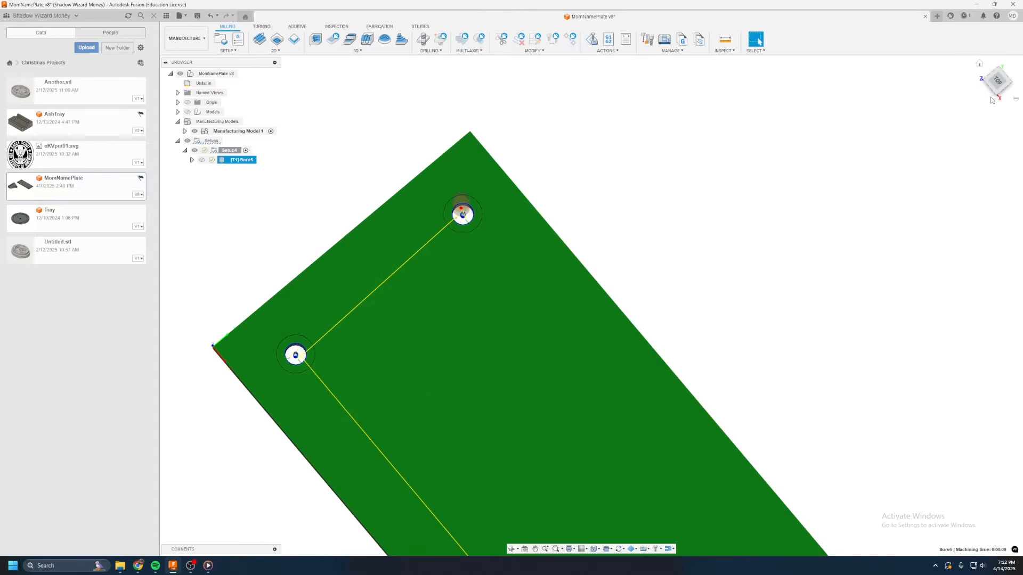
key("Escape")
middle_click_drag(592, 299, 671, 177, "shift")
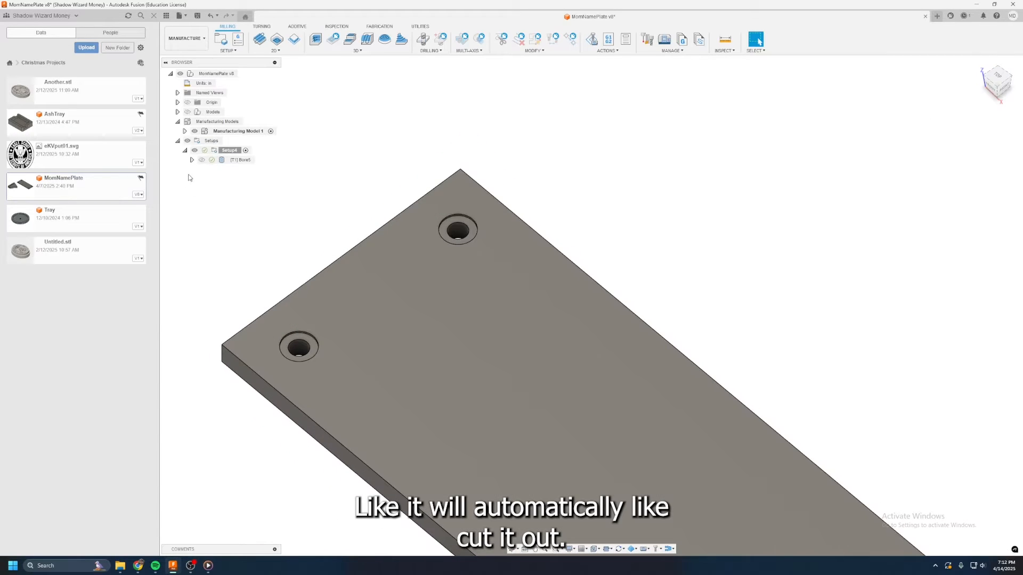
left_click(241, 160)
right_click(248, 162)
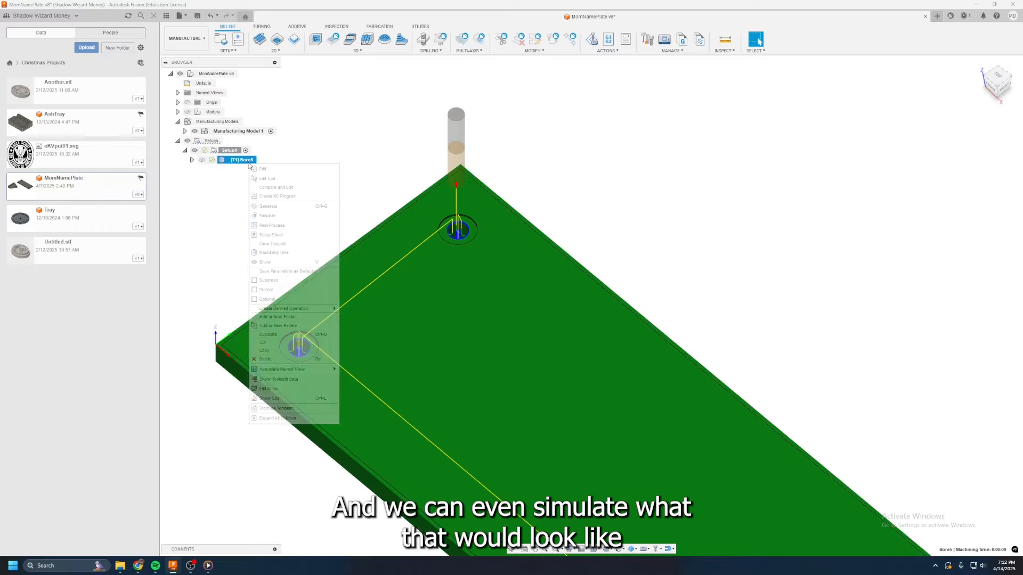
left_click(269, 216)
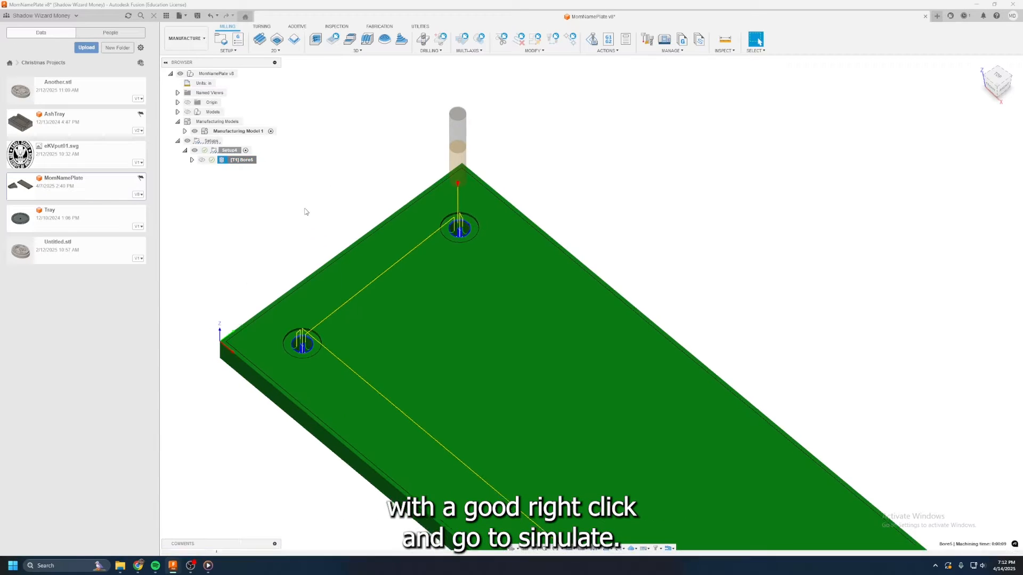
left_click_drag(253, 553, 942, 555)
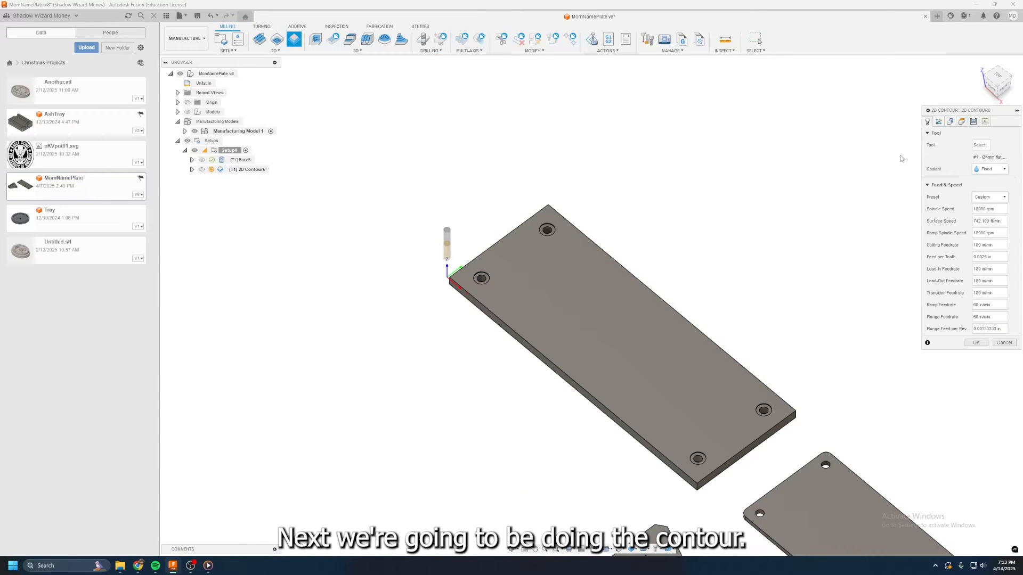
Step: Select the closed chain around the plaque's bottom outer edge as the 2D contour's geometry and review the tool settings
left_click(997, 83)
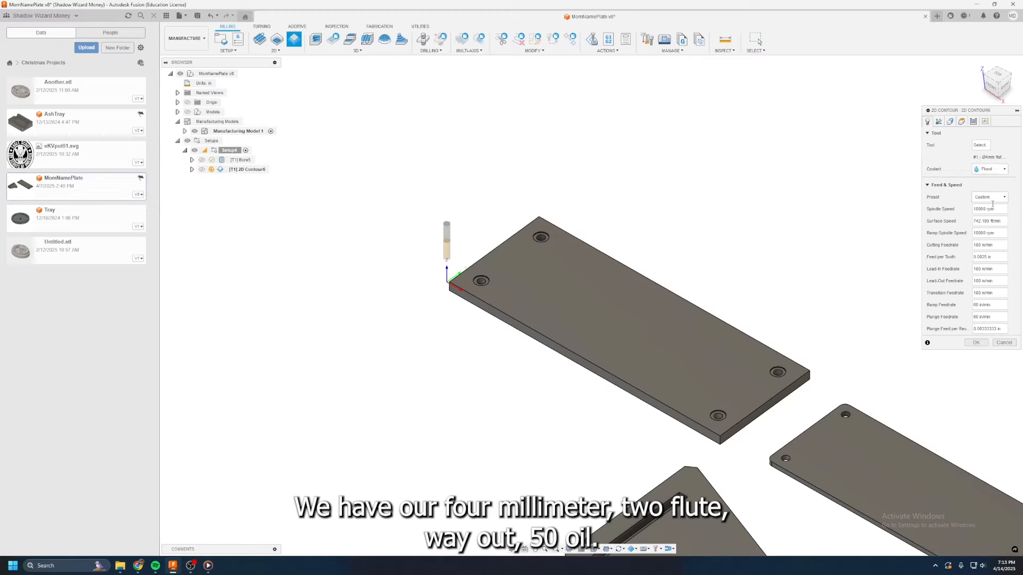
left_click(545, 346)
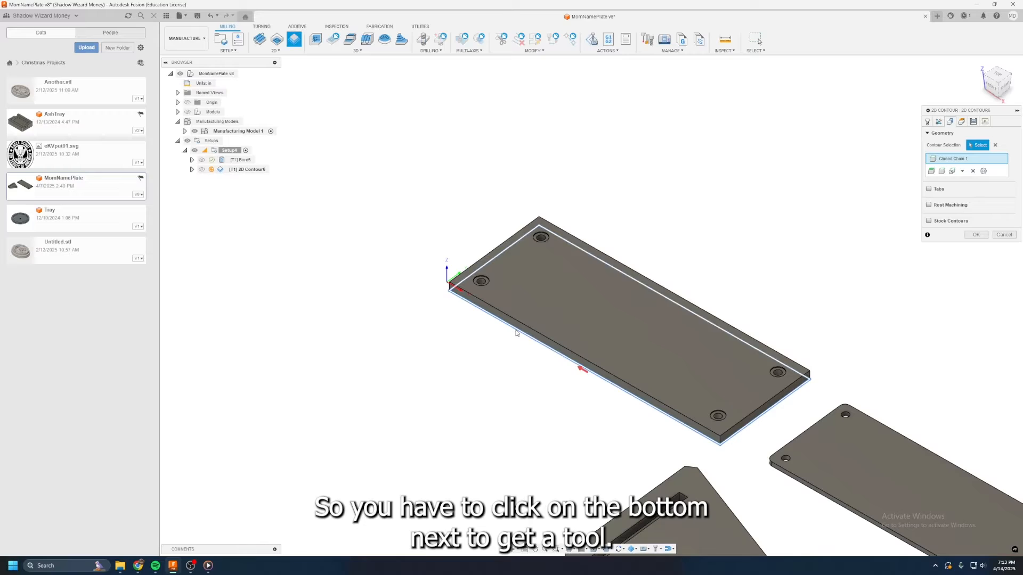
left_click(927, 122)
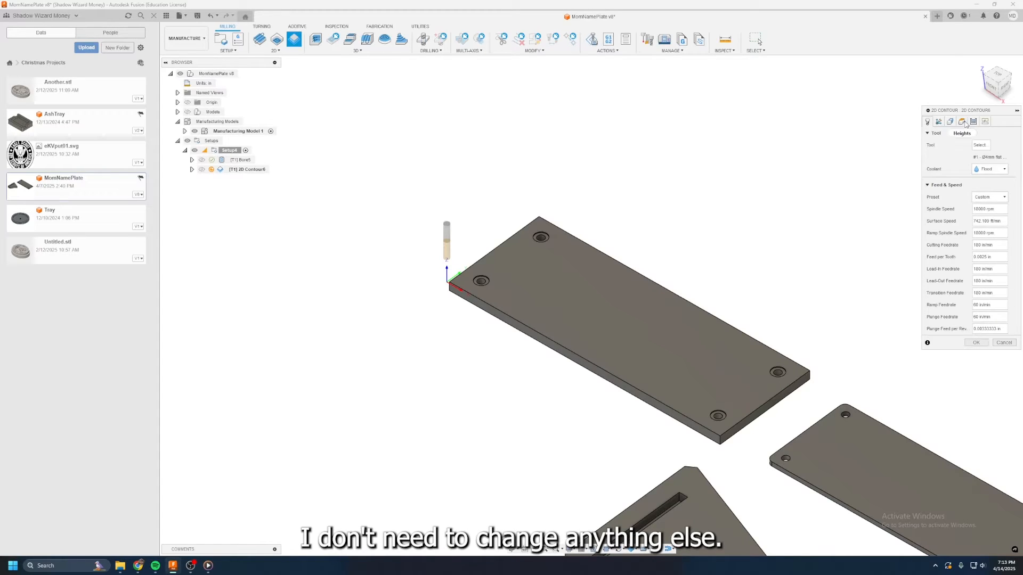
left_click(951, 123)
left_click(962, 122)
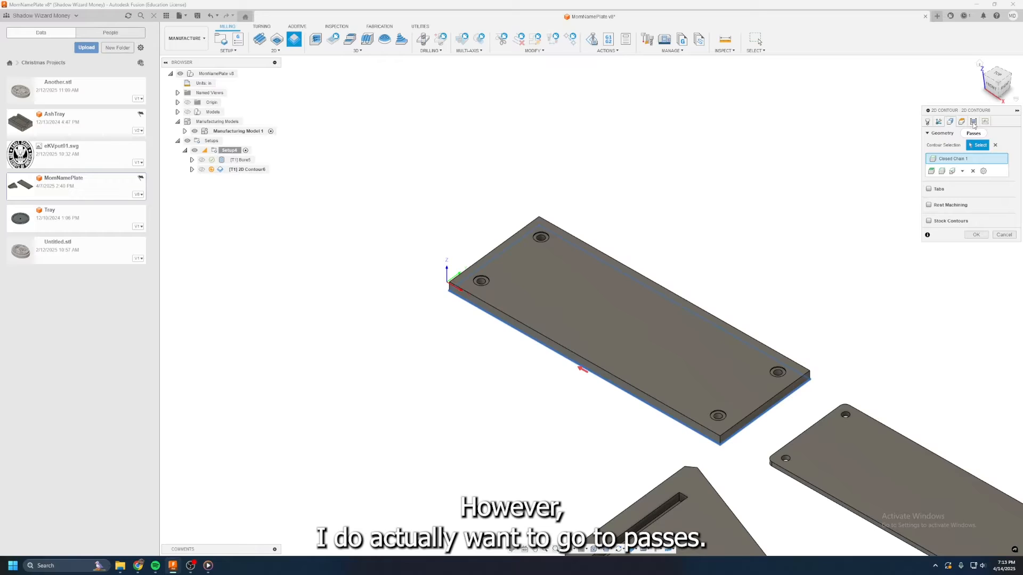
Step: Enable Multiple Depths in the 2D contour's passes settings
left_click(972, 122)
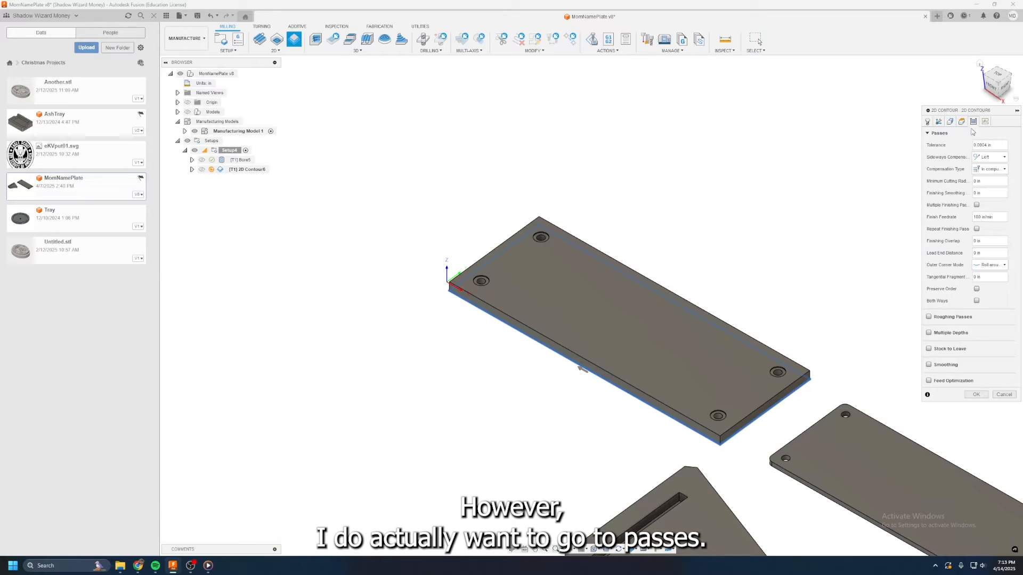
left_click(929, 333)
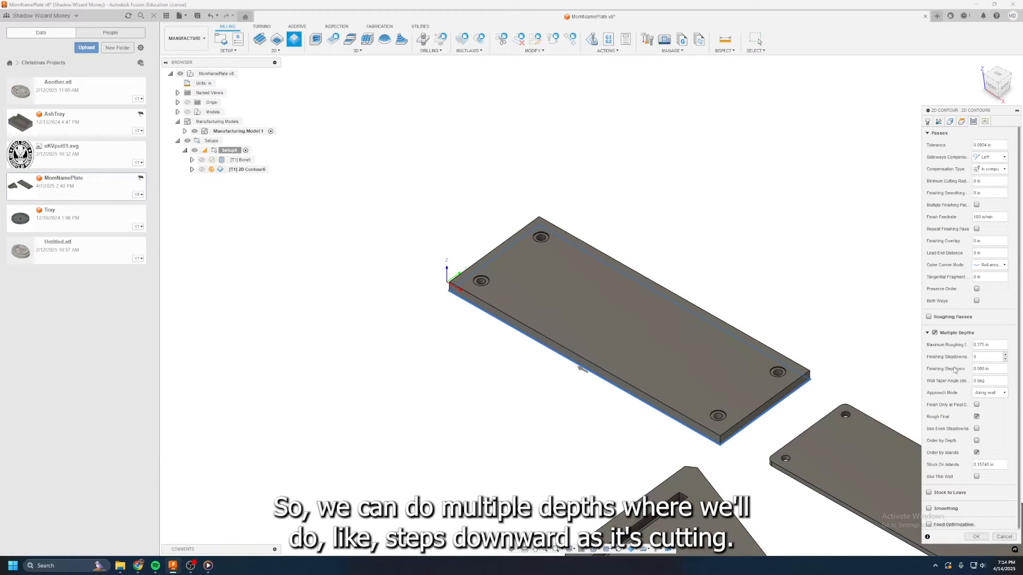
mouse_move(981, 344)
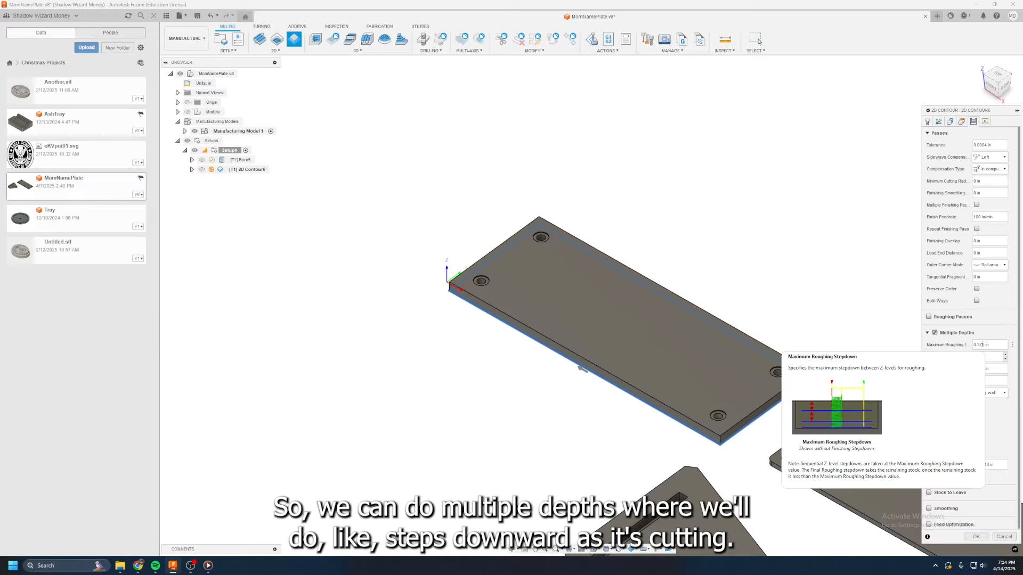
Step: Switch to the CNC Speeds and Feeds document in Chrome and look up the depth per pass for the 4.0 mm end mill
key("alt+Tab")
key("alt+Tab")
key("alt+Tab")
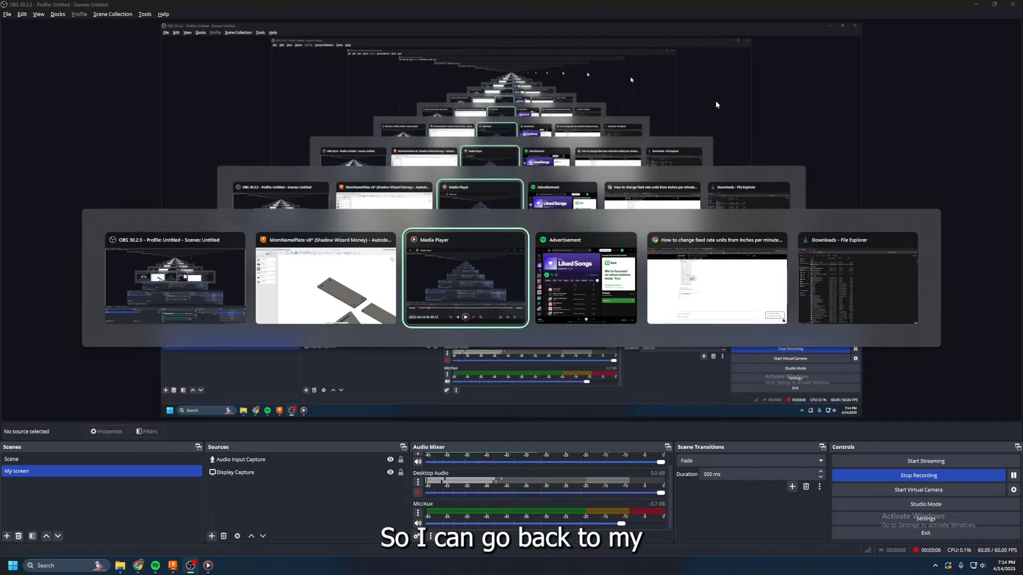
key("alt+Tab")
key("alt+Tab")
key("ctrl+shift+Tab")
key("ctrl+shift+Tab")
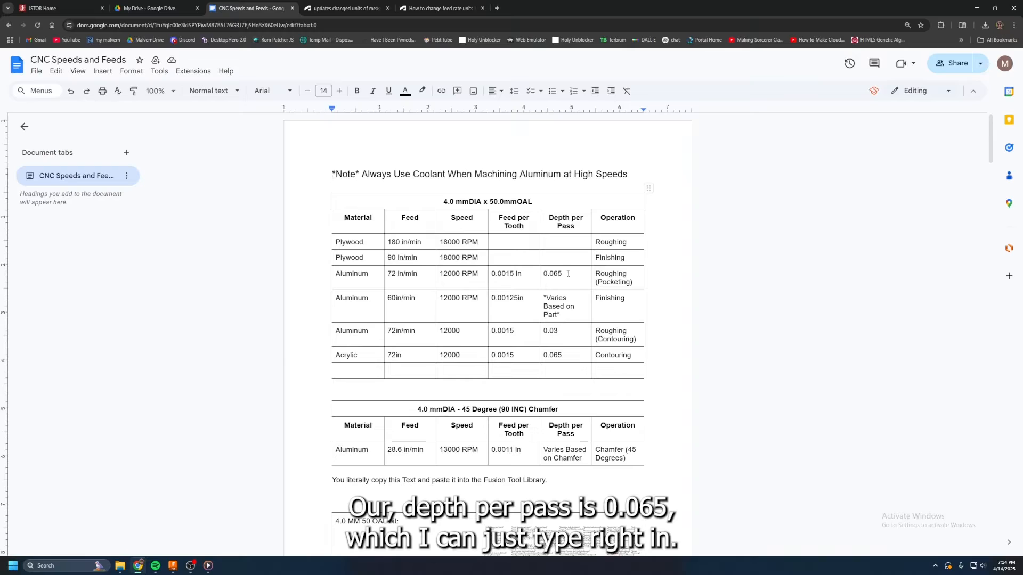
Step: Return to Fusion, set the 2D contour's maximum roughing stepdown to 0.065 in and create the operation
key("alt+Tab")
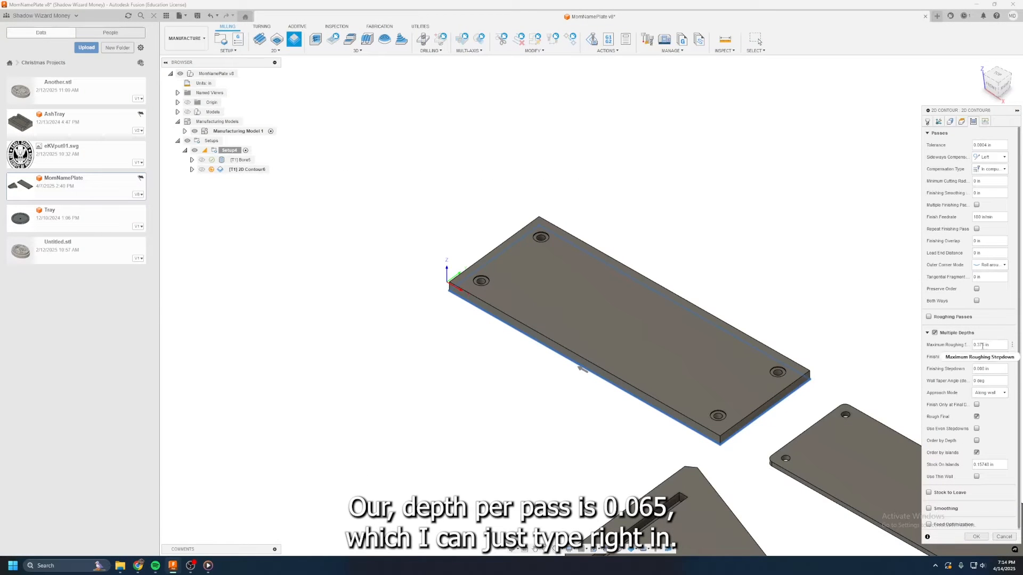
double_click(982, 345)
key("BackSpace")
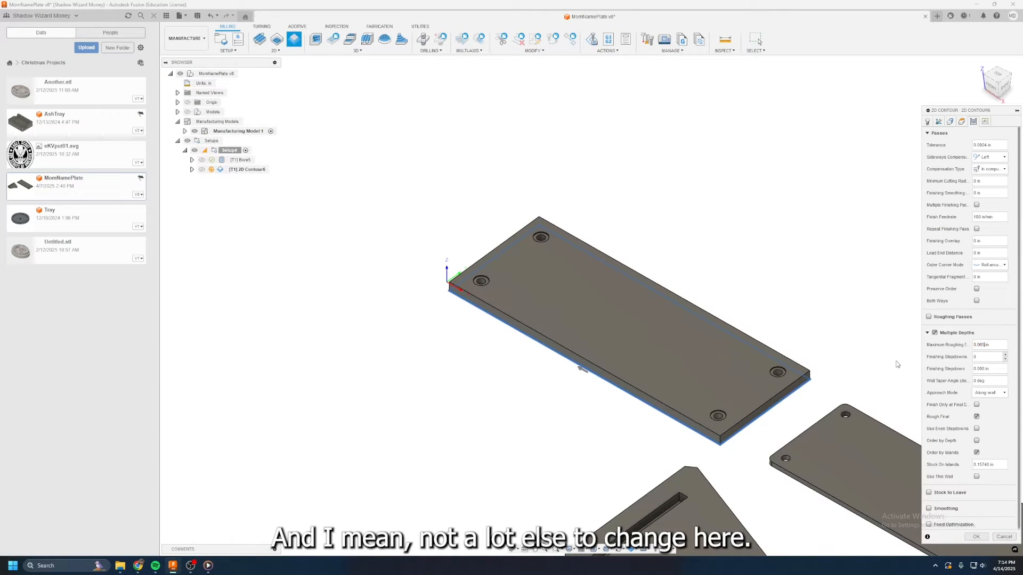
left_click(927, 122)
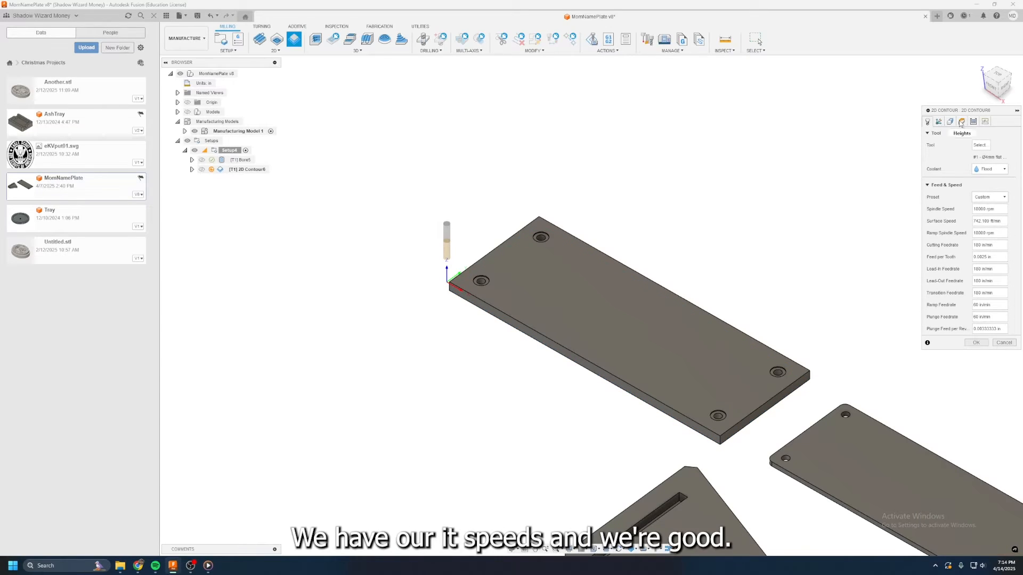
left_click(938, 122)
left_click(977, 236)
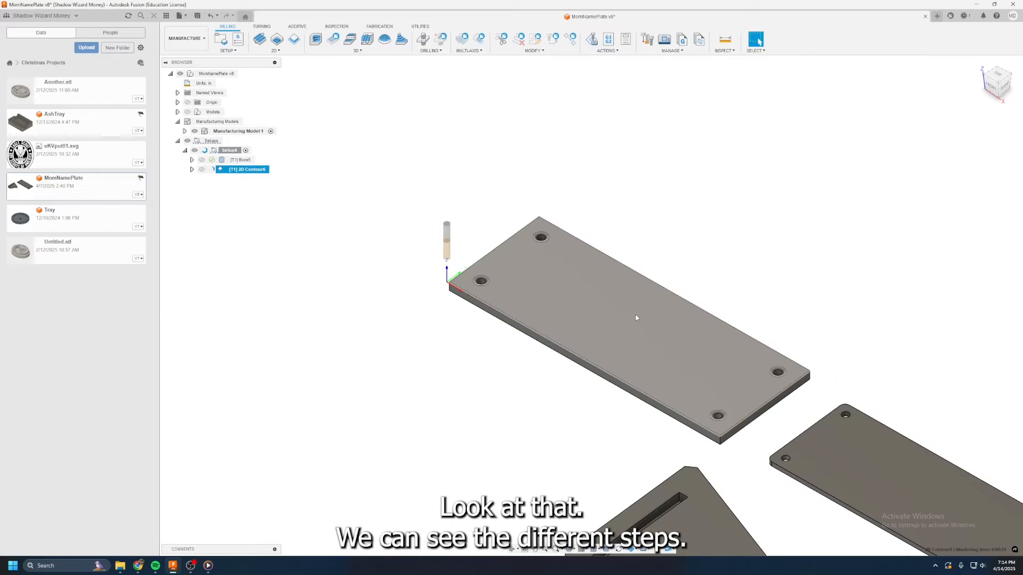
Step: Examine the 2D contour toolpath's stepdown passes at the plaque's corner beside the origin
scroll(629, 316, "up", 2)
scroll(539, 464, "down", 3)
scroll(514, 361, "up", 3)
scroll(405, 320, "up", 5)
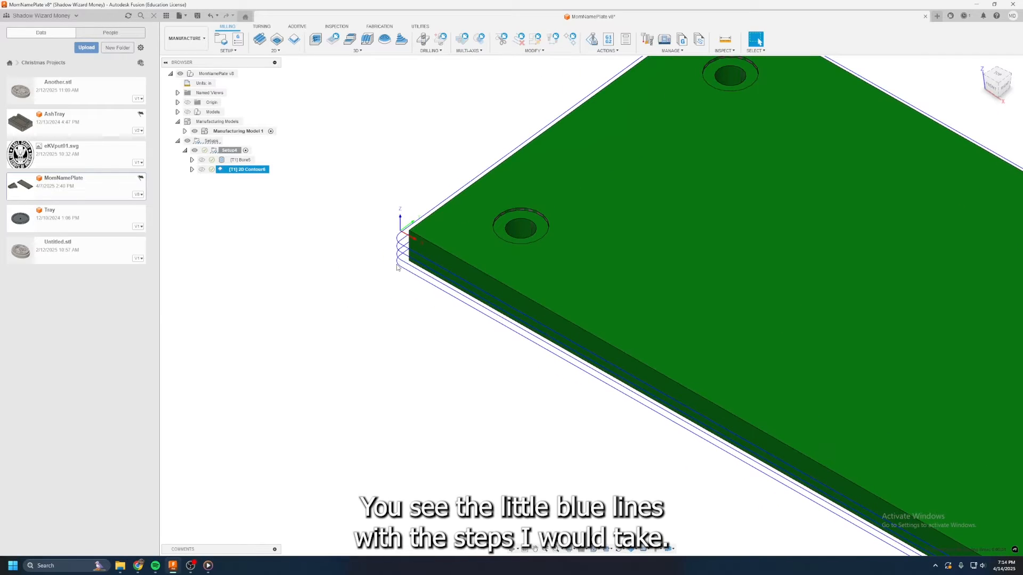
scroll(413, 250, "up", 2)
Step: Simulate the plaque's bore and 2D contour operations together through the machining sequence, and exit the simulation
right_click(249, 169)
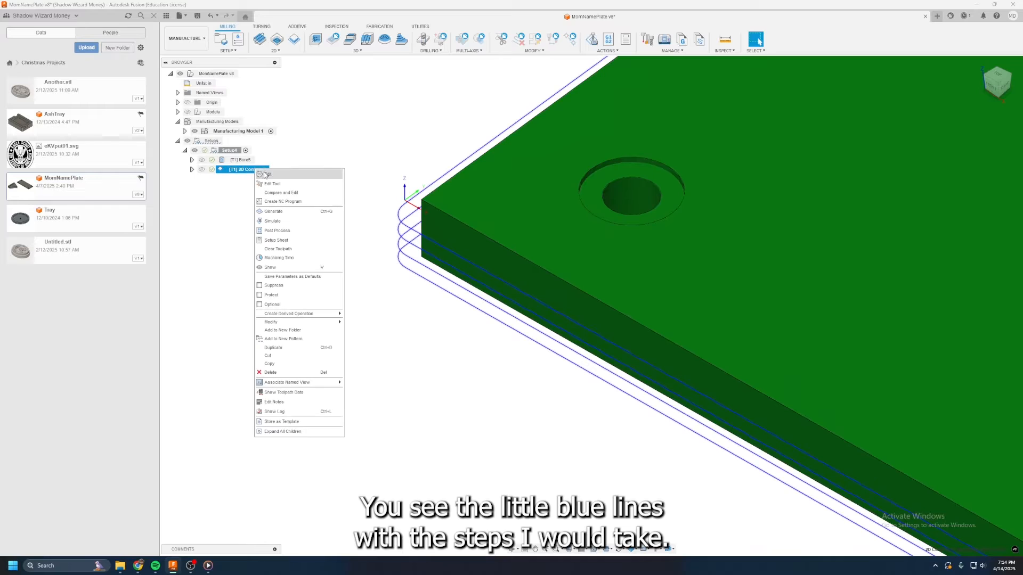
key("Escape")
left_click(254, 161)
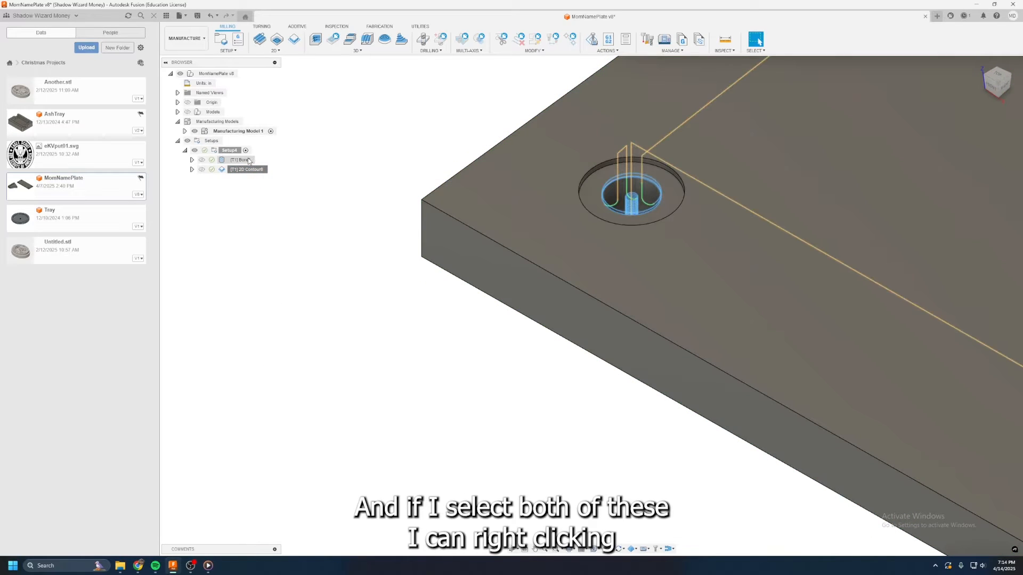
left_click(248, 169, "ctrl")
right_click(247, 170)
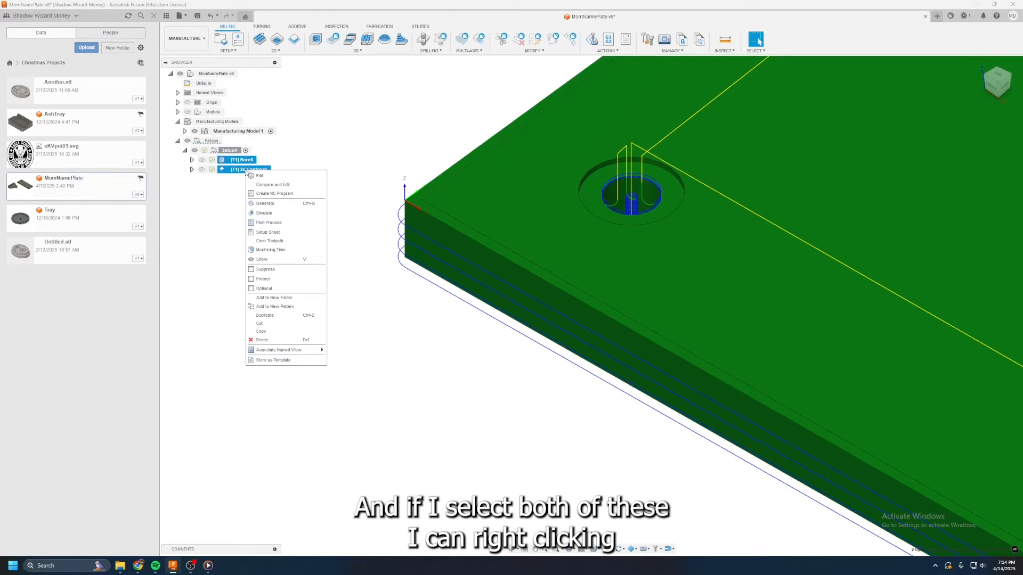
left_click(270, 213)
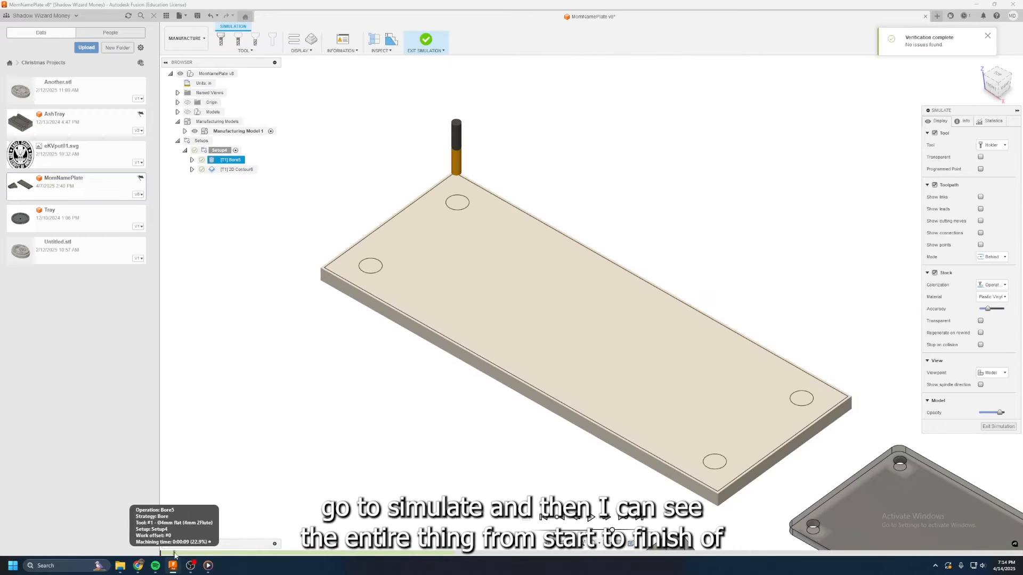
mouse_move(164, 553)
left_mouse_down()
mouse_move(433, 542)
mouse_move(170, 532)
mouse_move(948, 529)
left_mouse_up()
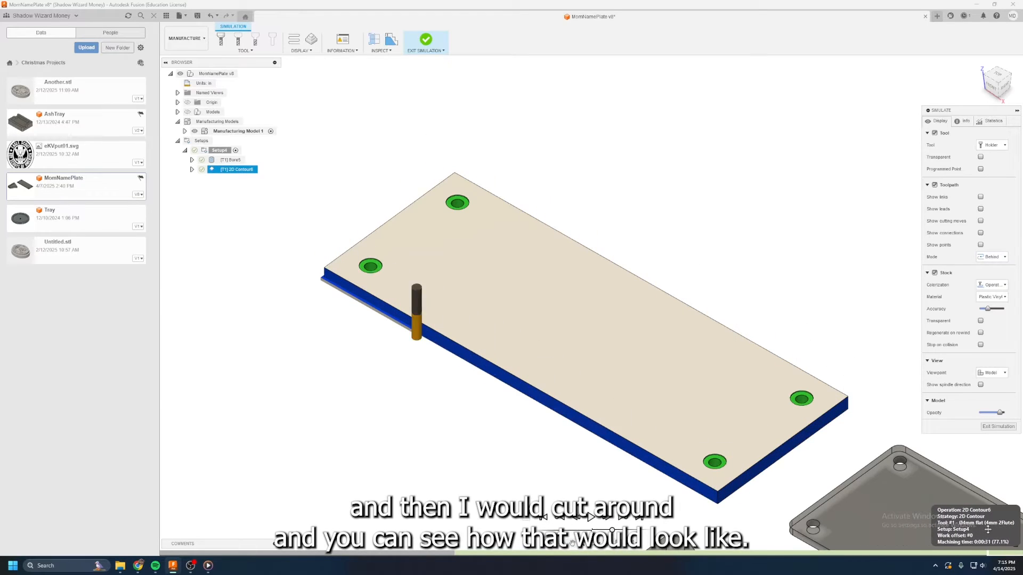
left_click(997, 426)
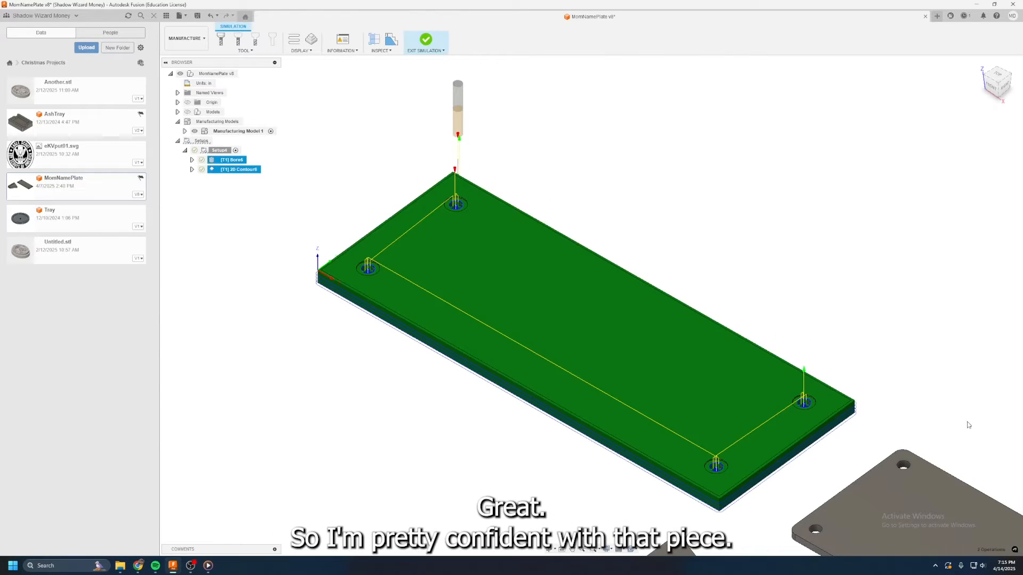
left_click(259, 342)
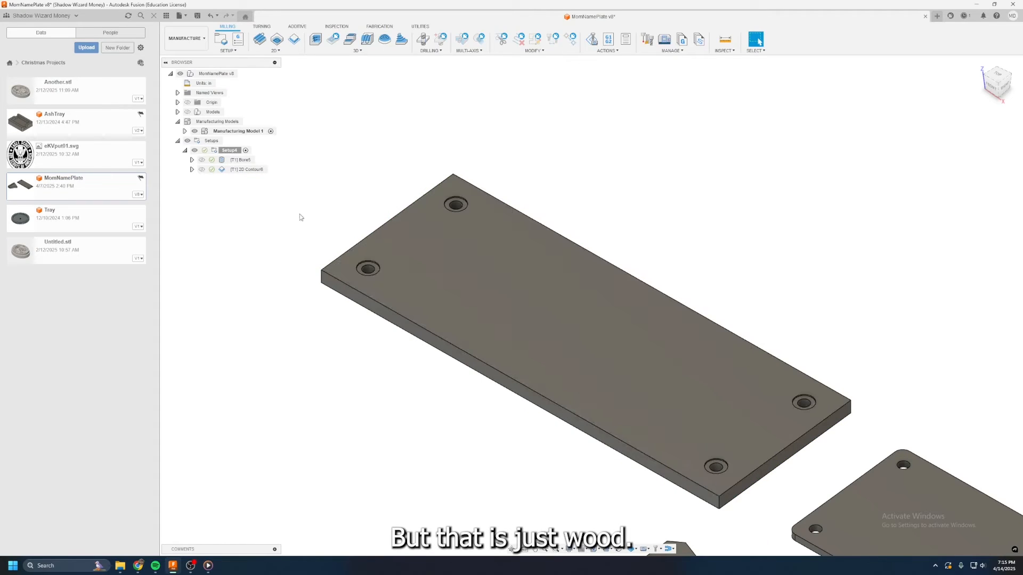
Step: Start a new milling setup and select the rounded-corner plate as its model
scroll(527, 205, "down", 2)
scroll(399, 172, "down", 2)
scroll(602, 262, "up", 4)
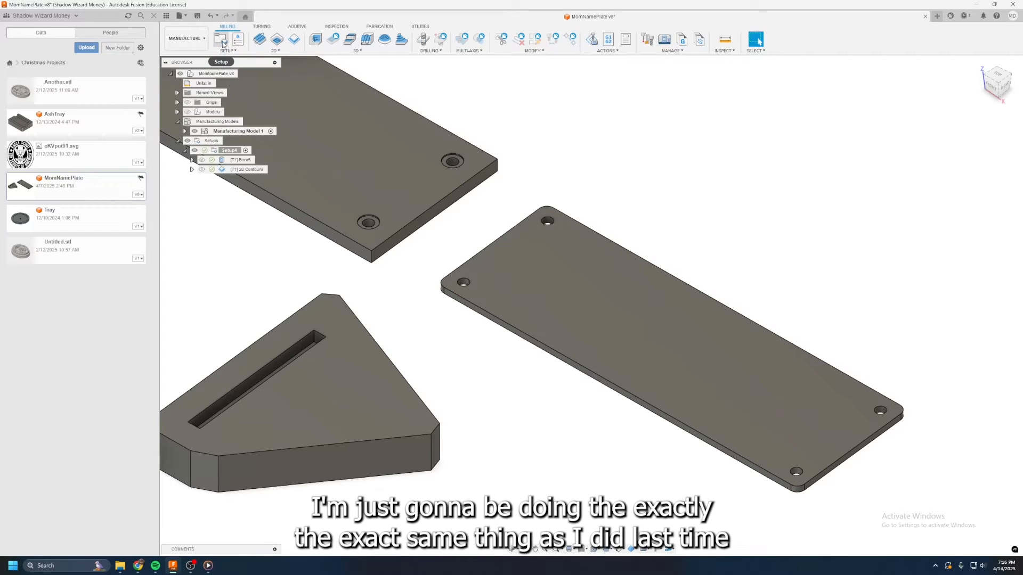
left_click(223, 42)
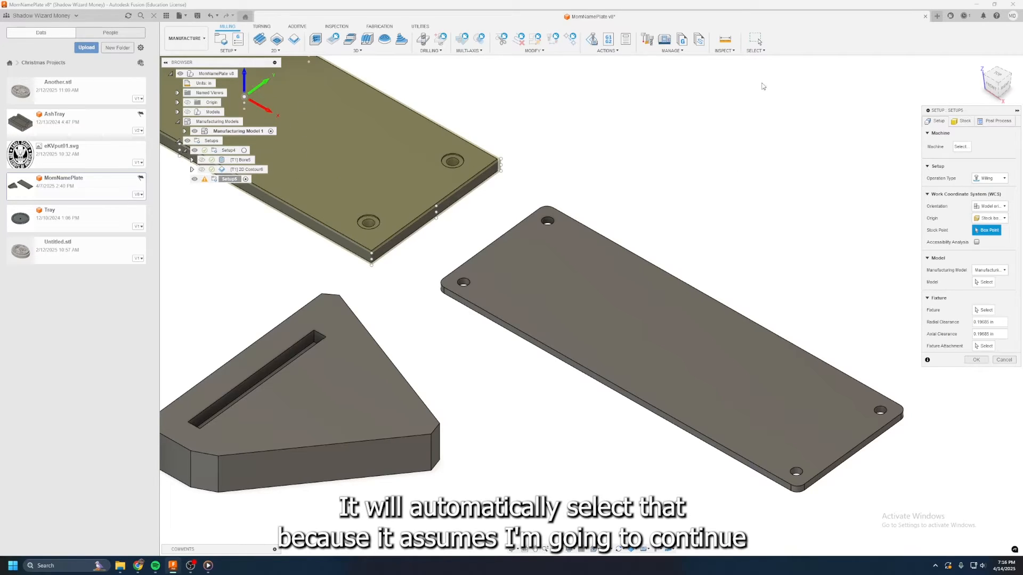
left_click(983, 282)
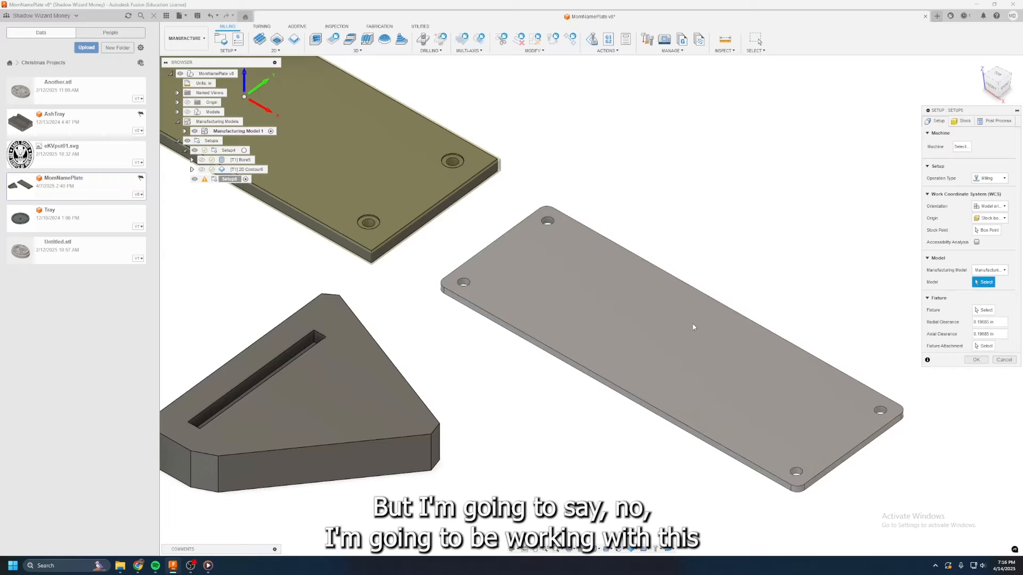
left_click(705, 333)
Step: Define the new setup's stock as a relative size box with a top offset of 0 in
left_click(962, 121)
left_click(989, 145)
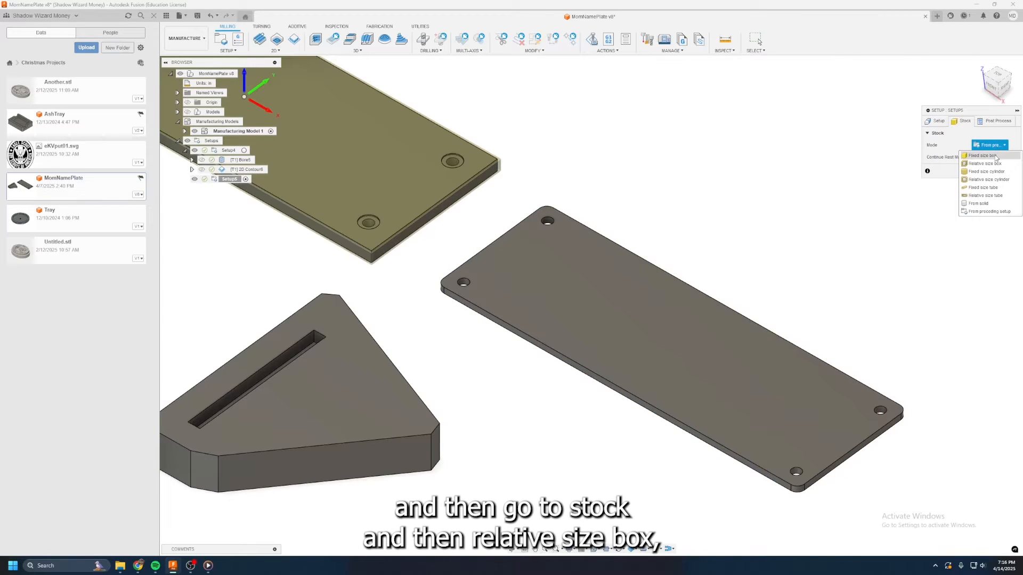
left_click(985, 163)
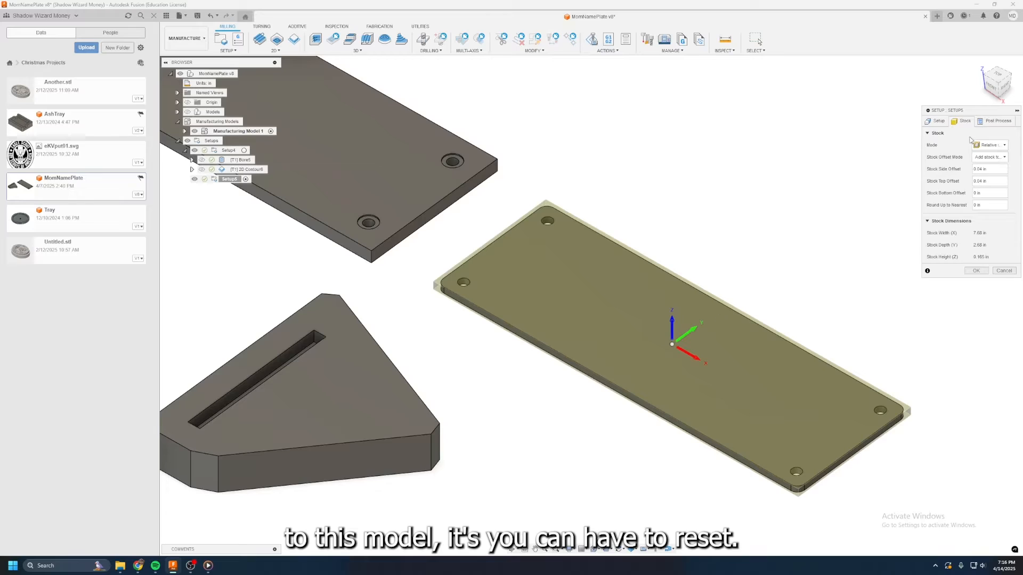
left_click(999, 145)
left_click(1000, 145)
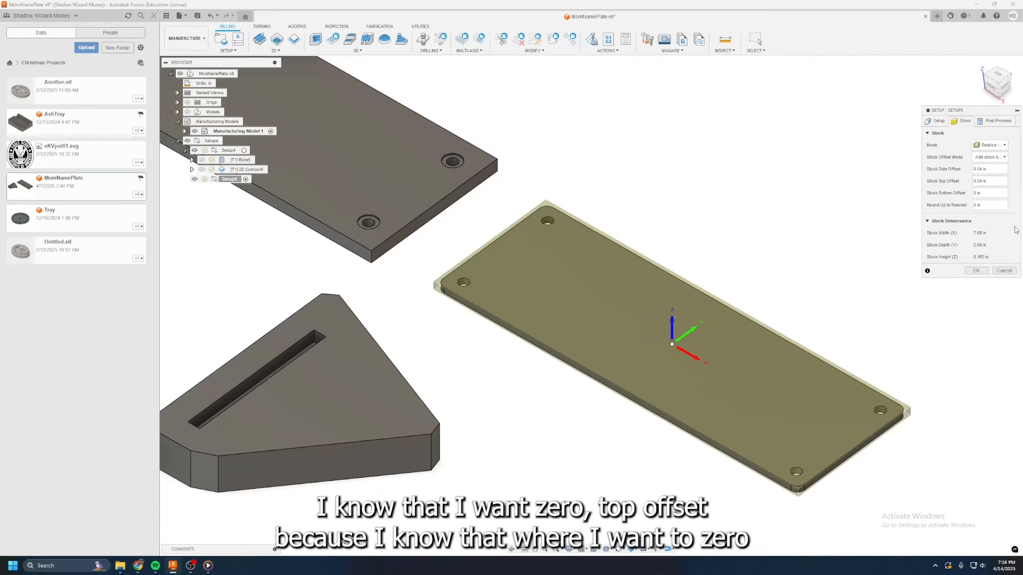
double_click(977, 181)
type("0")
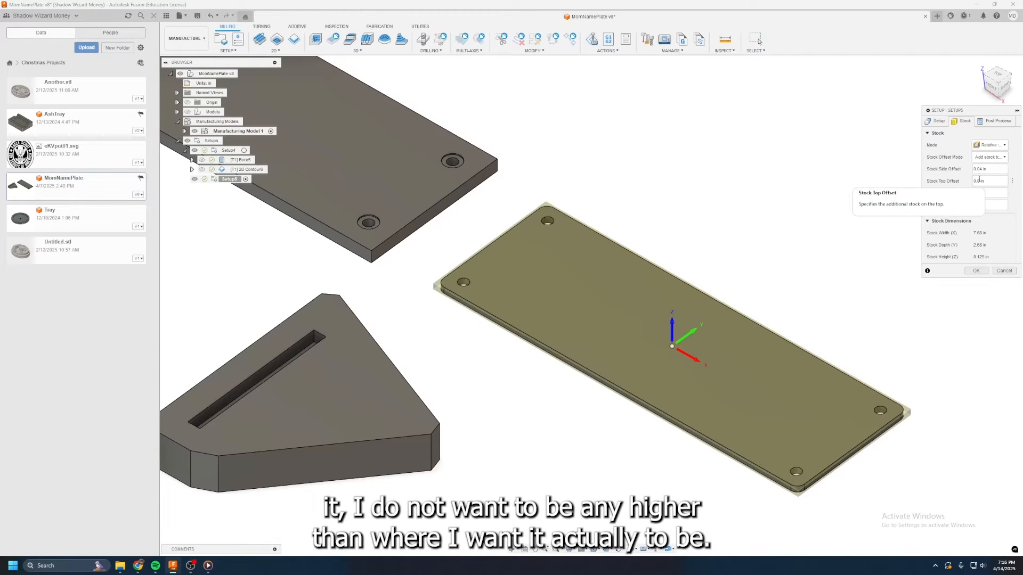
Step: Place the setup's origin at the stock's upper corner nearest the wood plaque and create the setup
left_click(939, 122)
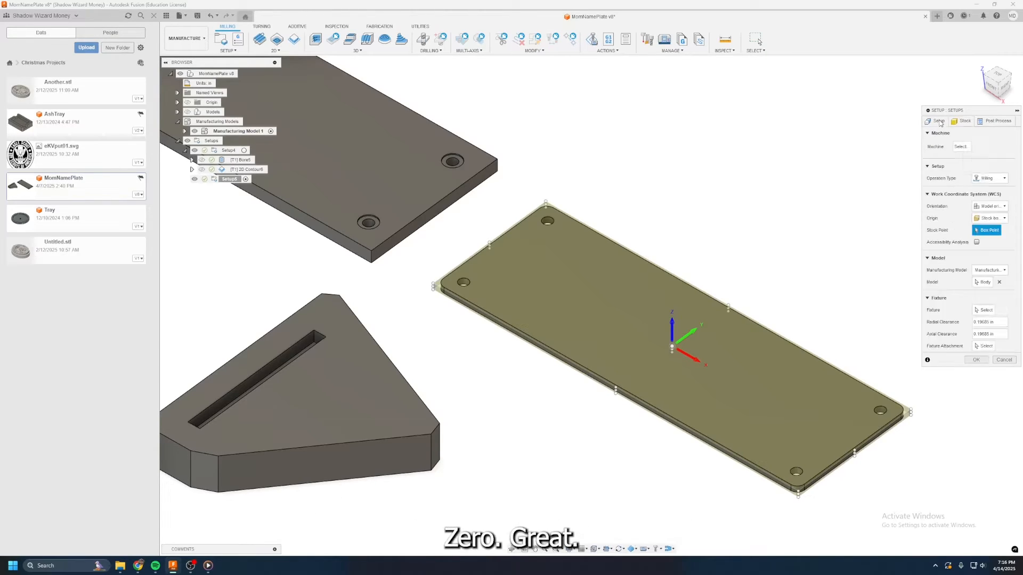
left_click(433, 285)
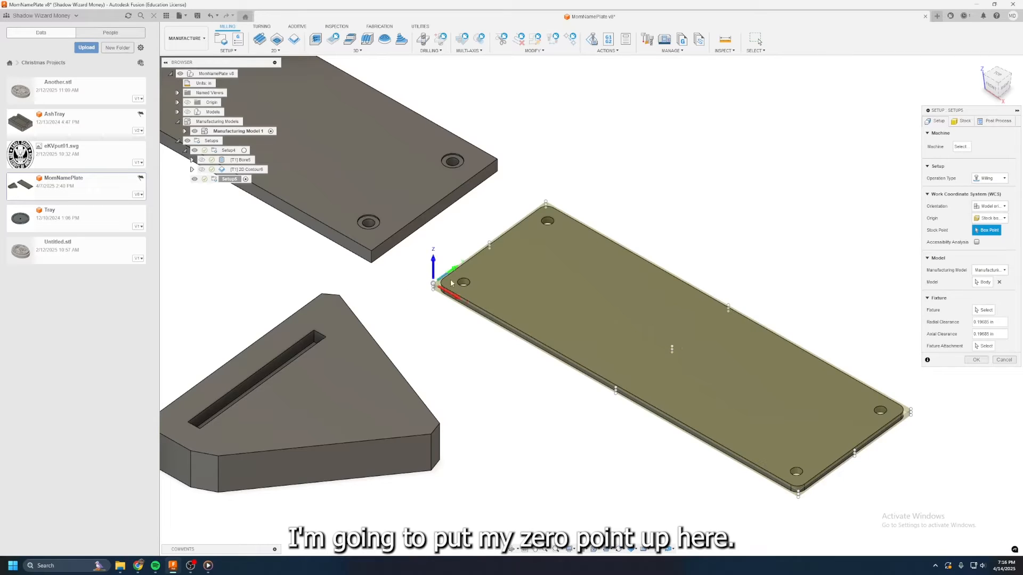
left_click(961, 121)
left_click(978, 270)
scroll(579, 310, "down", 2)
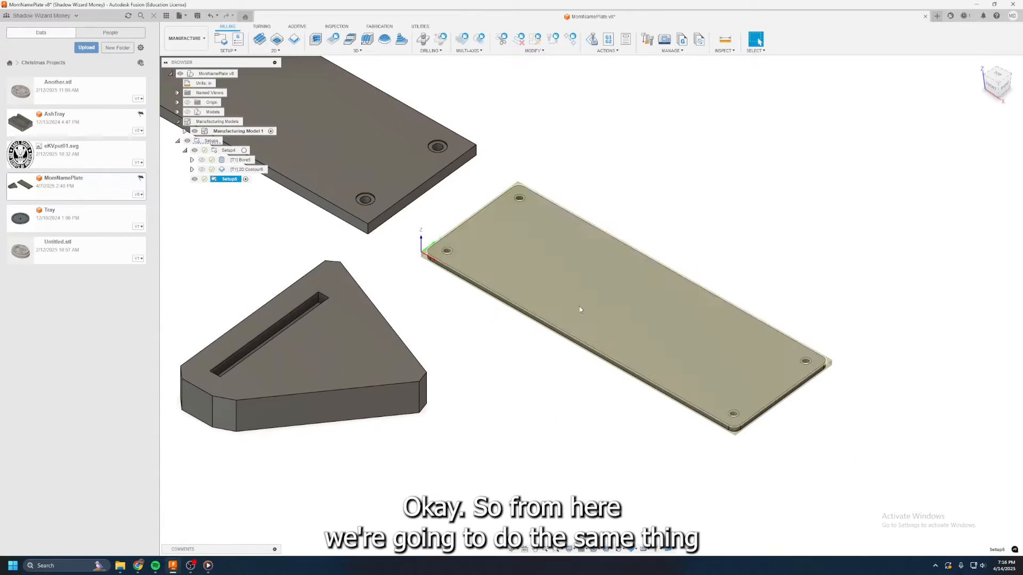
Step: Start a 2D Bore operation in the new setup and select the rounded plate's four corner holes
left_click(270, 50)
left_click(271, 121)
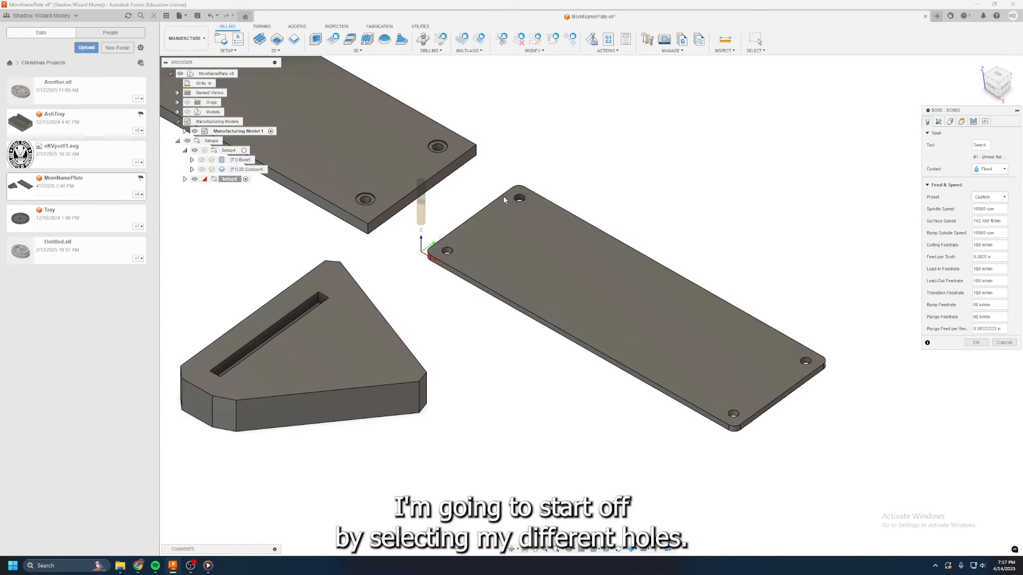
left_click(519, 199)
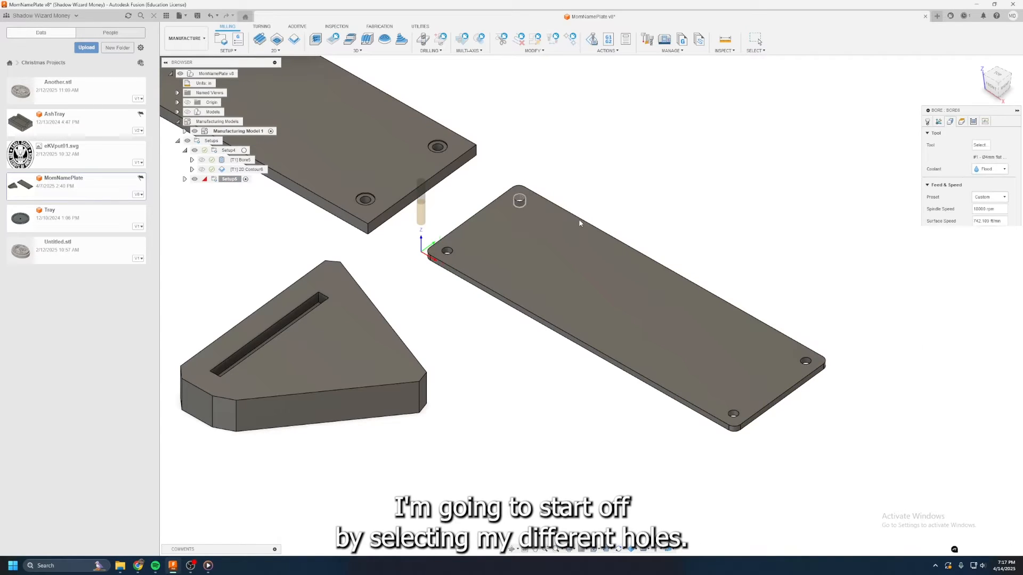
left_click(808, 362)
left_click(734, 414)
left_click(447, 251)
Step: Set the bore's spindle speed to 12000 rpm and cutting feedrate to 72 in/min, checking the CNC Speeds and Feeds document in Chrome
left_click(927, 122)
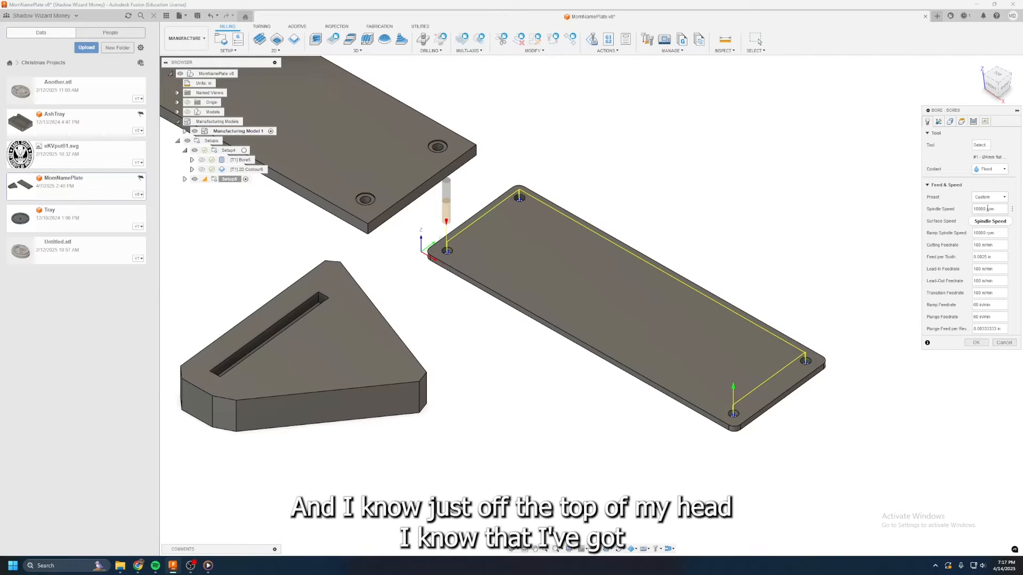
key("BackSpace")
key("BackSpace")
key("BackSpace")
key("alt+Tab")
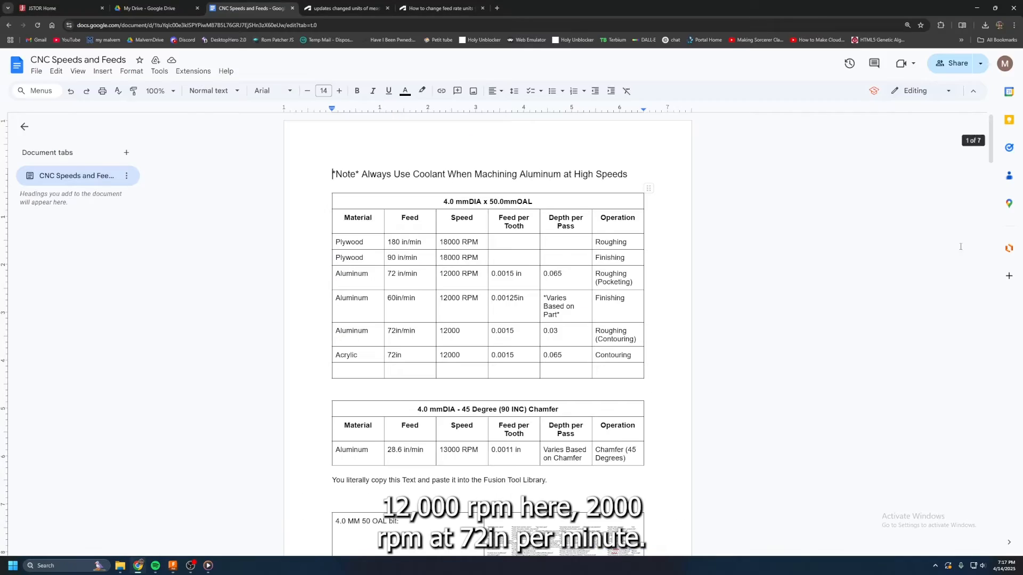
key("alt+Tab")
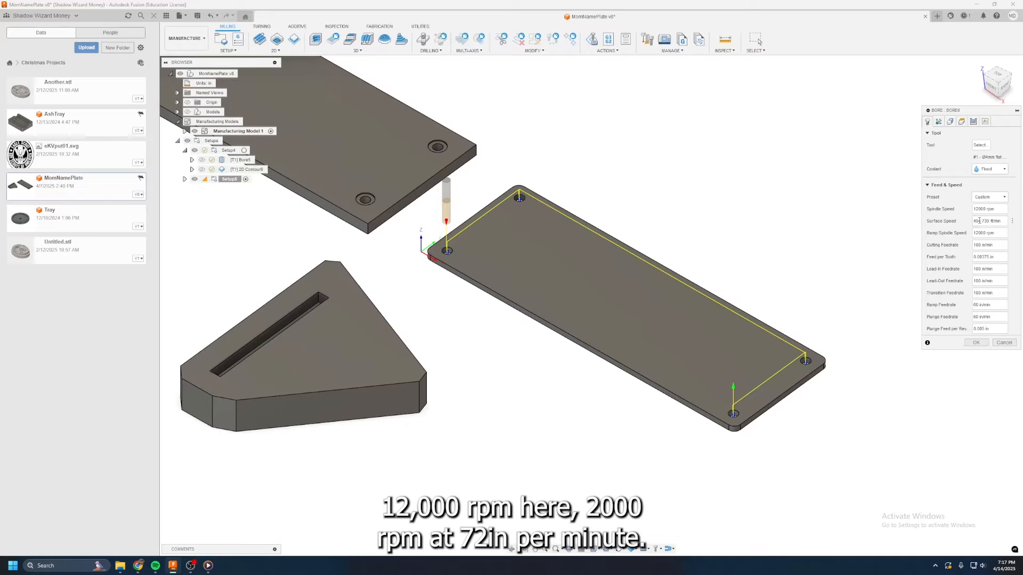
left_click(981, 245)
key("BackSpace")
key("BackSpace")
key("BackSpace")
type("72")
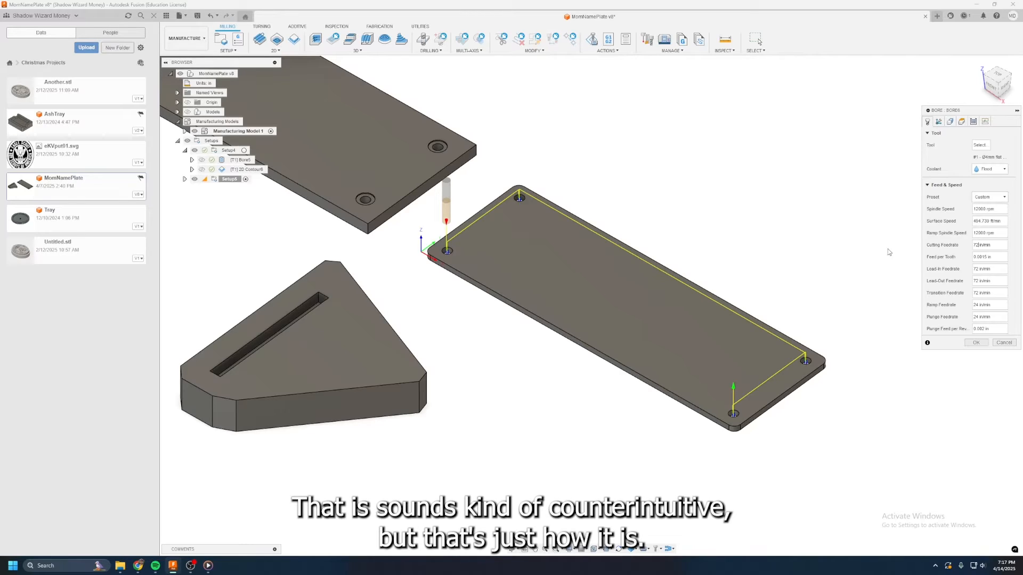
Step: Review the bore's geometry, heights and passes settings and create the operation
left_click(950, 122)
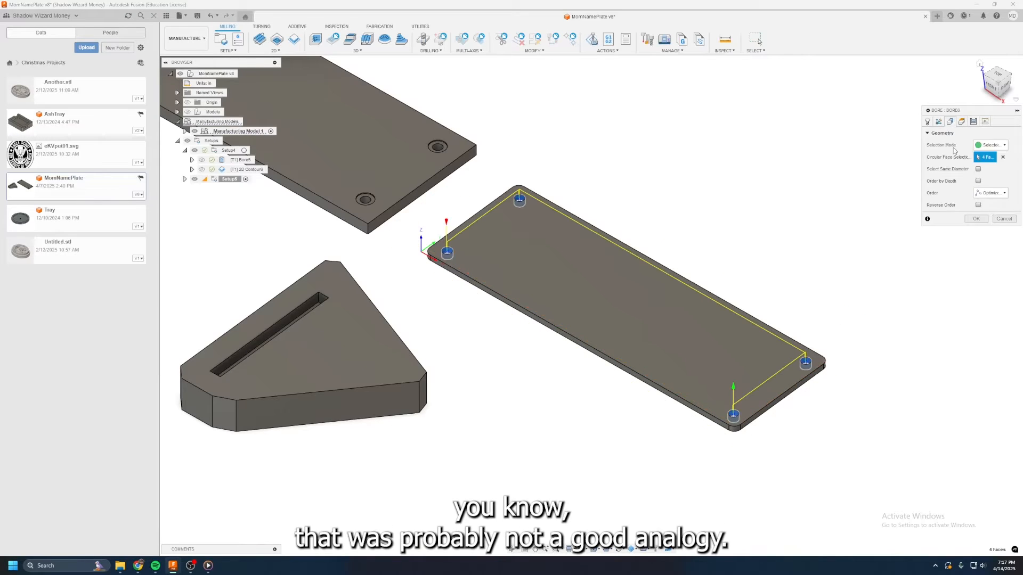
left_click(962, 122)
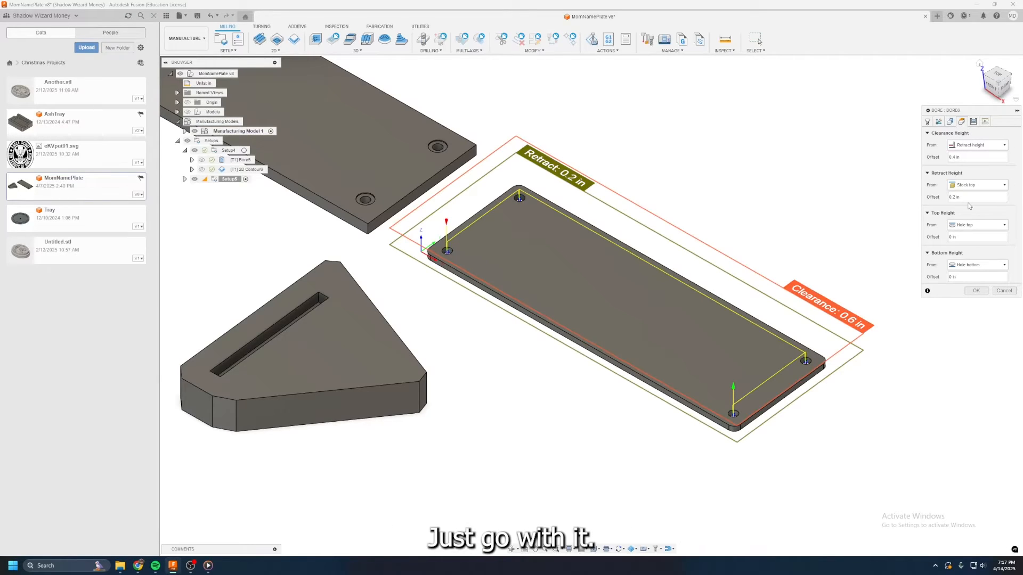
left_click(973, 122)
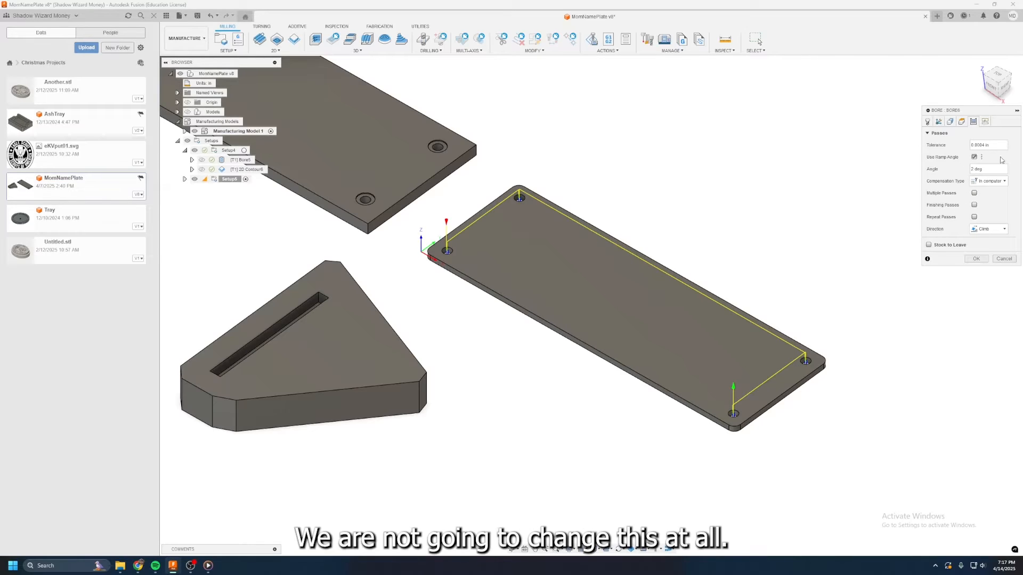
left_click(976, 259)
scroll(520, 354, "up", 3)
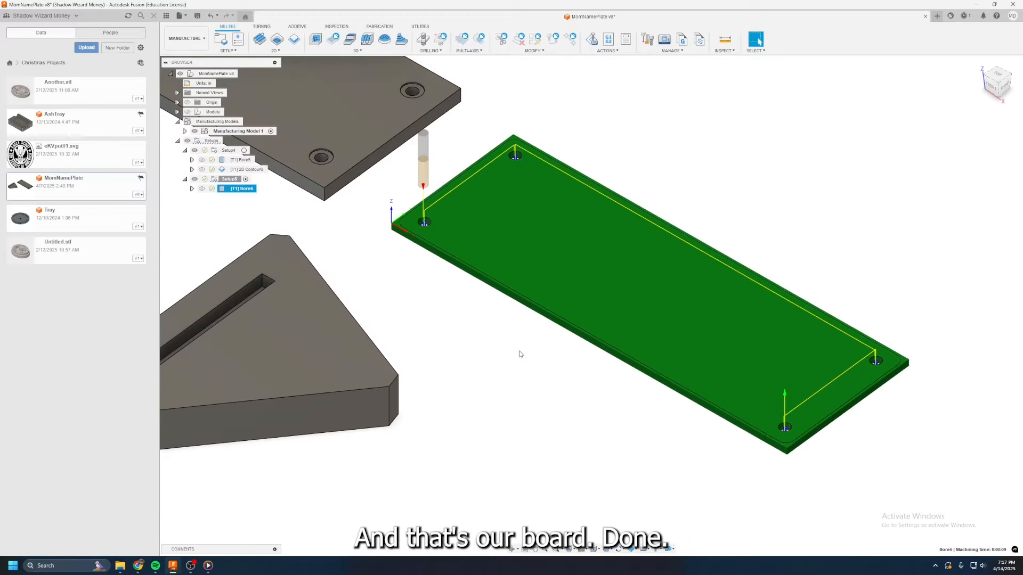
Step: Start a 2D contour along the rounded plate's bottom outer edge and set the chain's arrow for cutting on the outside
left_click(294, 40)
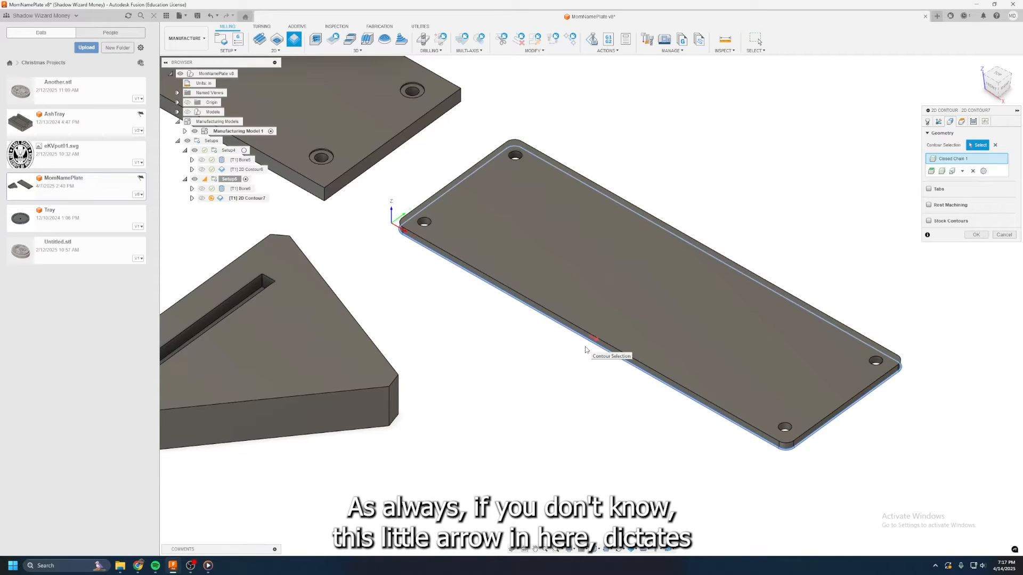
mouse_move(998, 81)
left_mouse_down()
mouse_move(996, 68)
mouse_move(994, 79)
left_mouse_up()
scroll(708, 439, "down", 3)
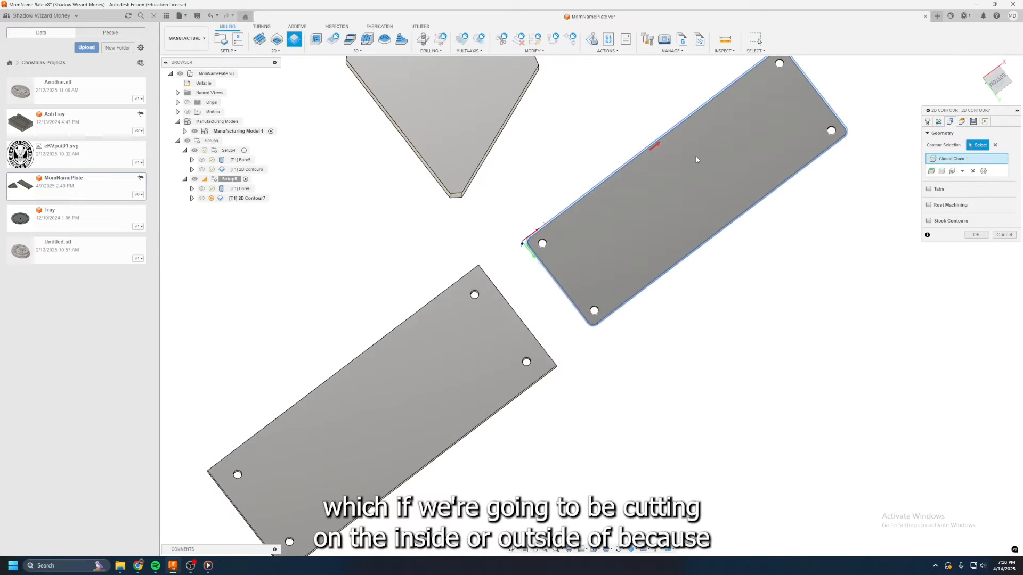
left_click(657, 145)
left_click_drag(994, 98, 995, 130)
scroll(694, 255, "up", 3)
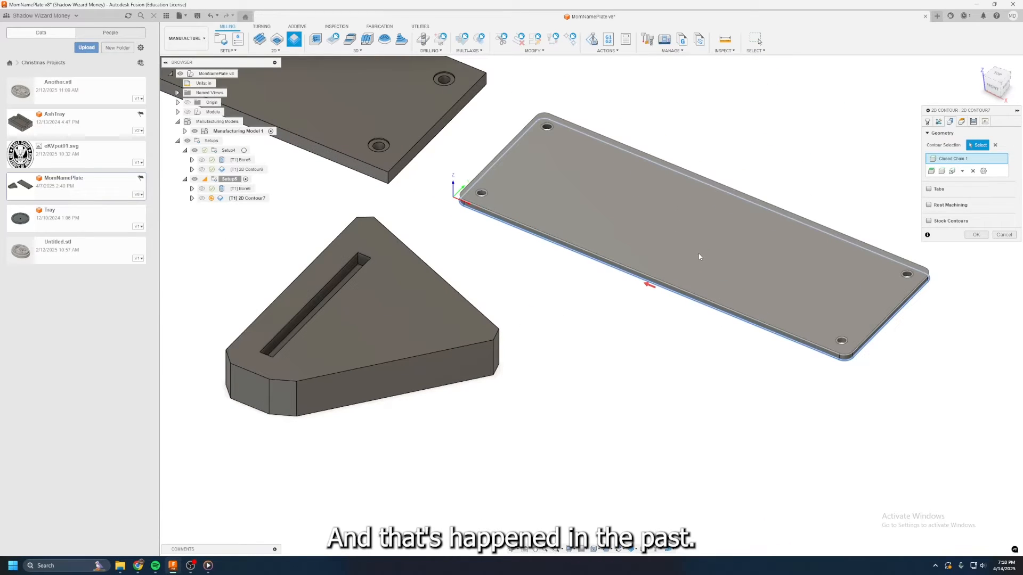
Step: Enable multiple depths with a 0.03 in maximum roughing stepdown for the rounded plate's contour, checking the CNC Speeds and Feeds document in Chrome, and create the operation
left_click(927, 122)
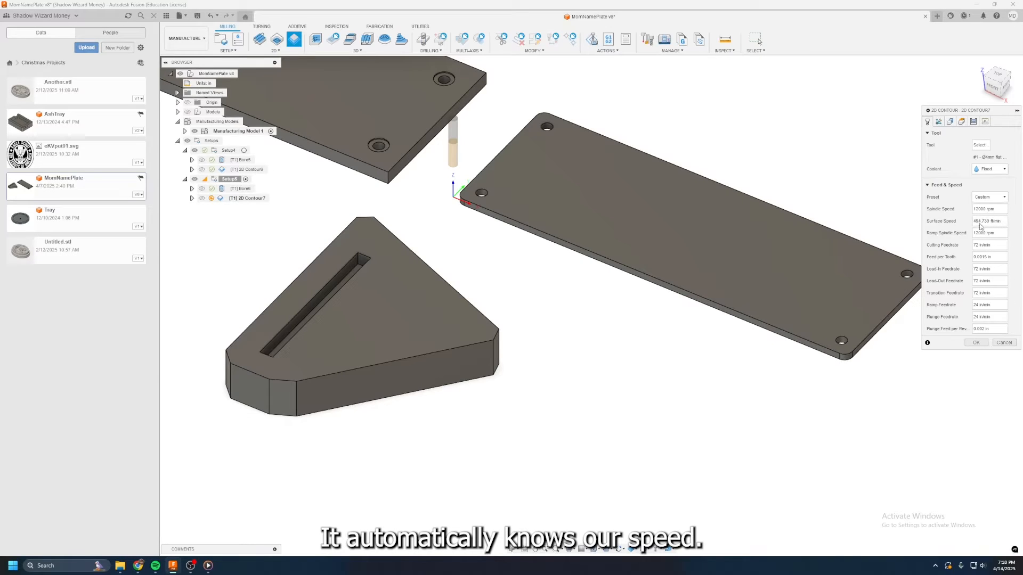
left_click(951, 122)
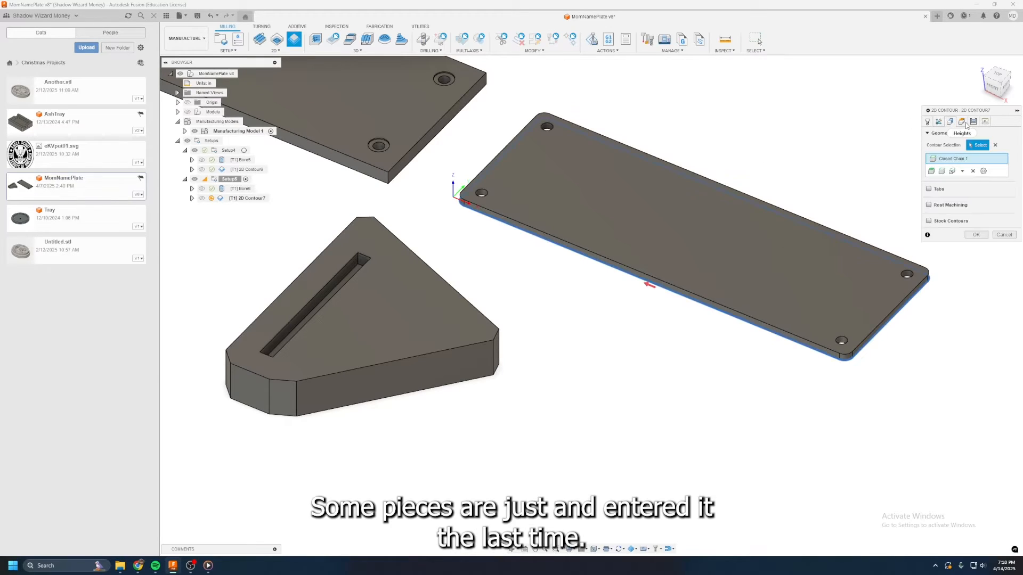
left_click(963, 123)
left_click(972, 123)
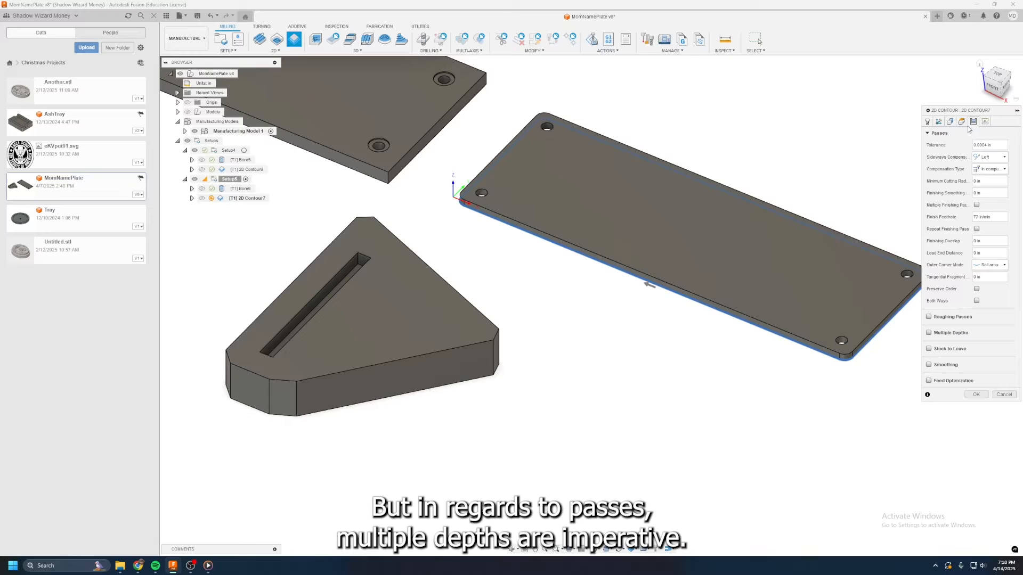
left_click(929, 332)
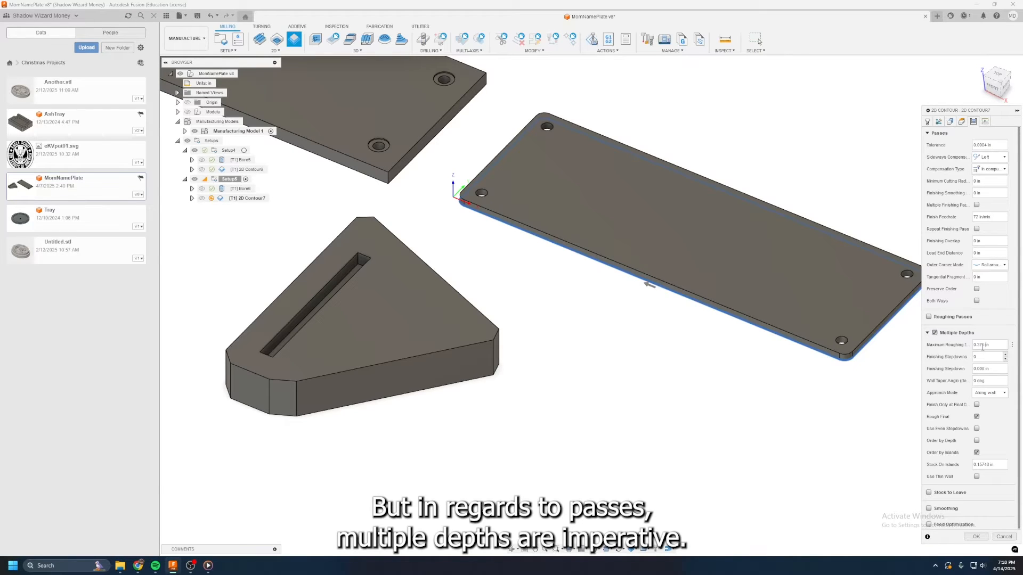
double_click(982, 345)
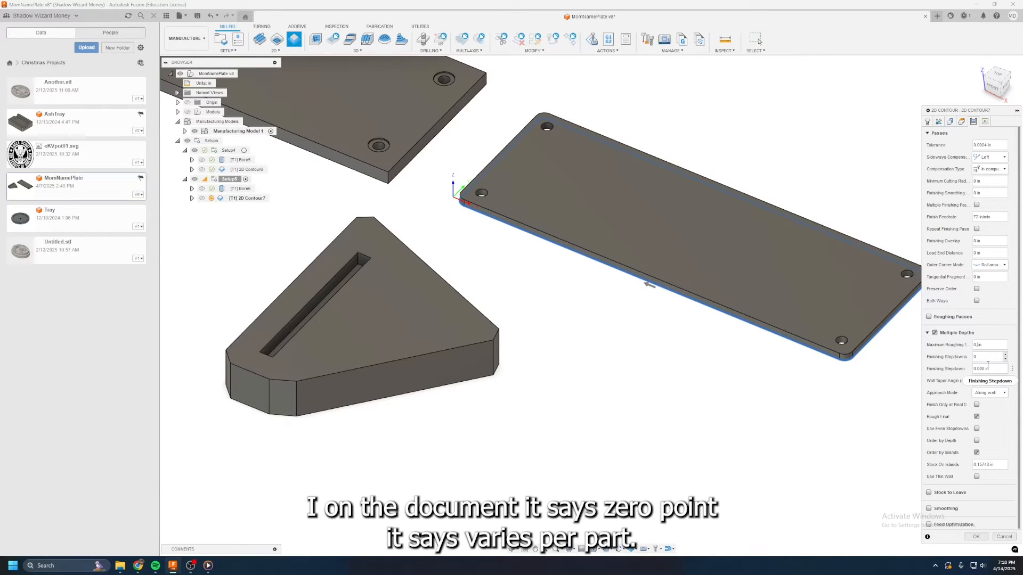
key("alt+Tab")
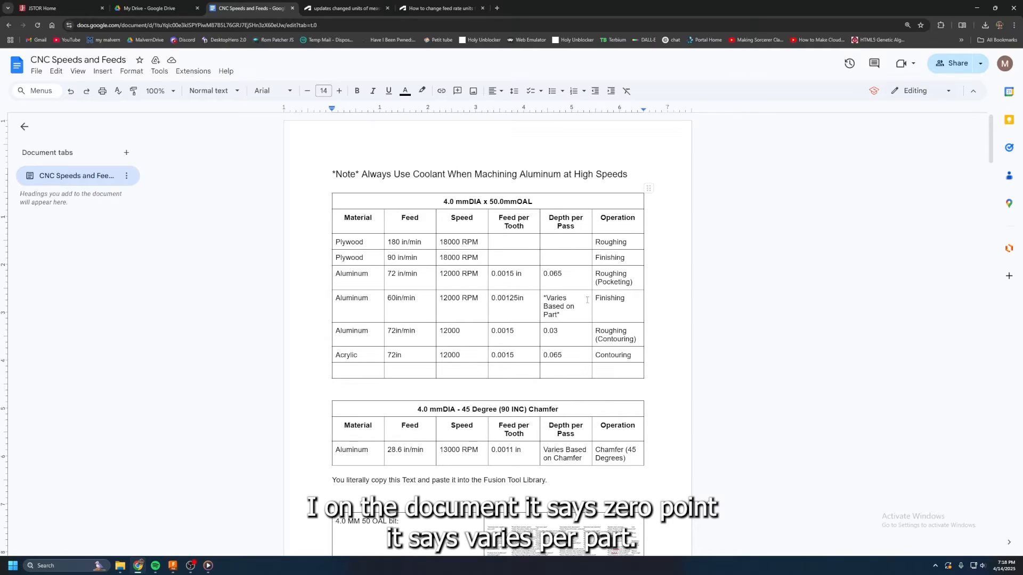
key("alt+Tab")
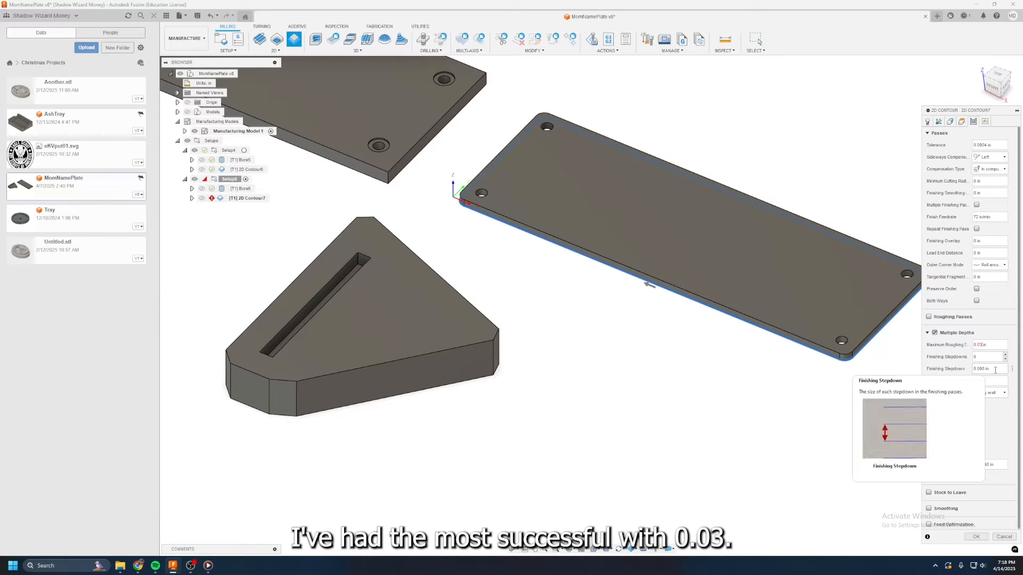
type("03")
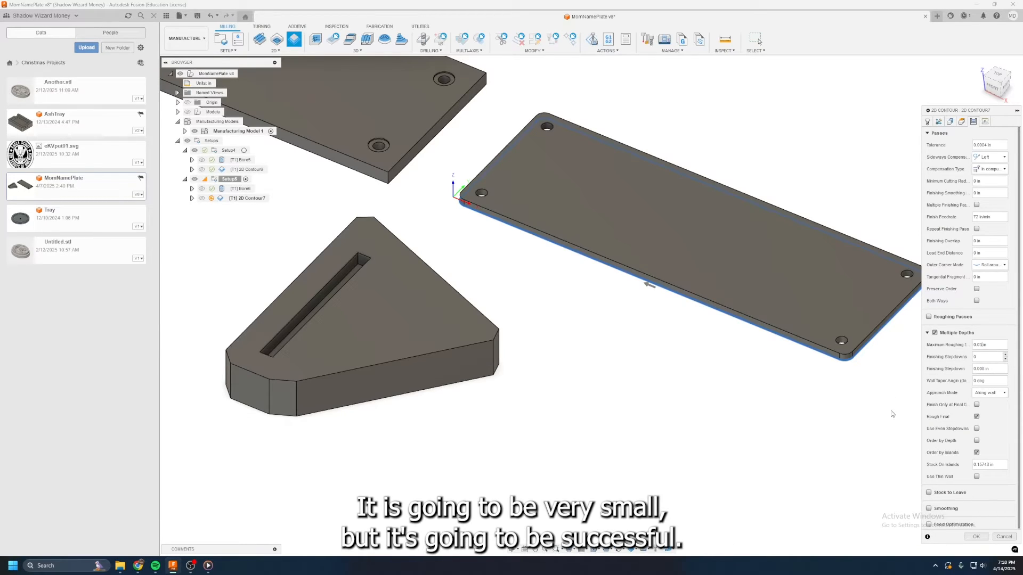
scroll(946, 403, "down", 1)
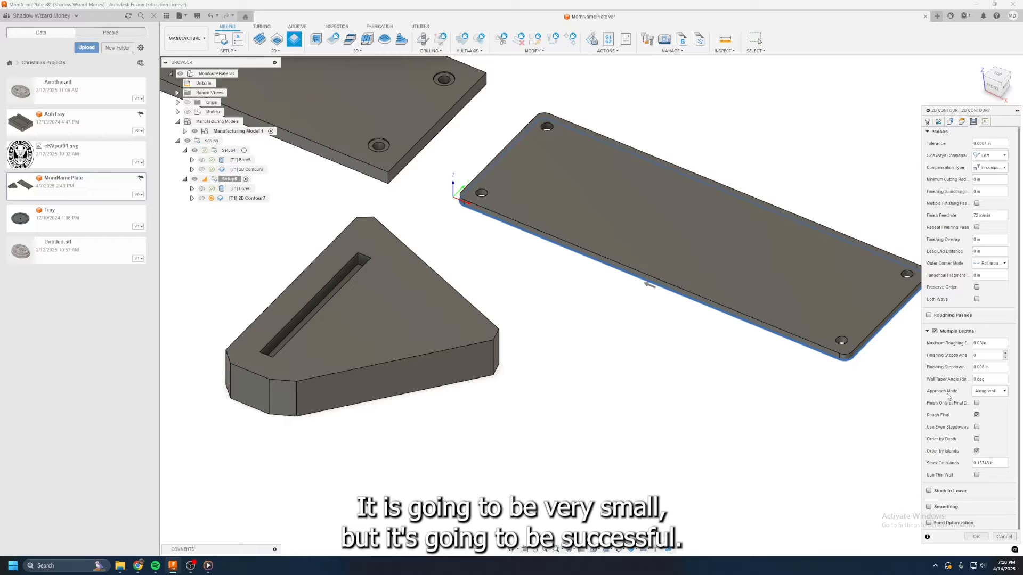
left_click(975, 537)
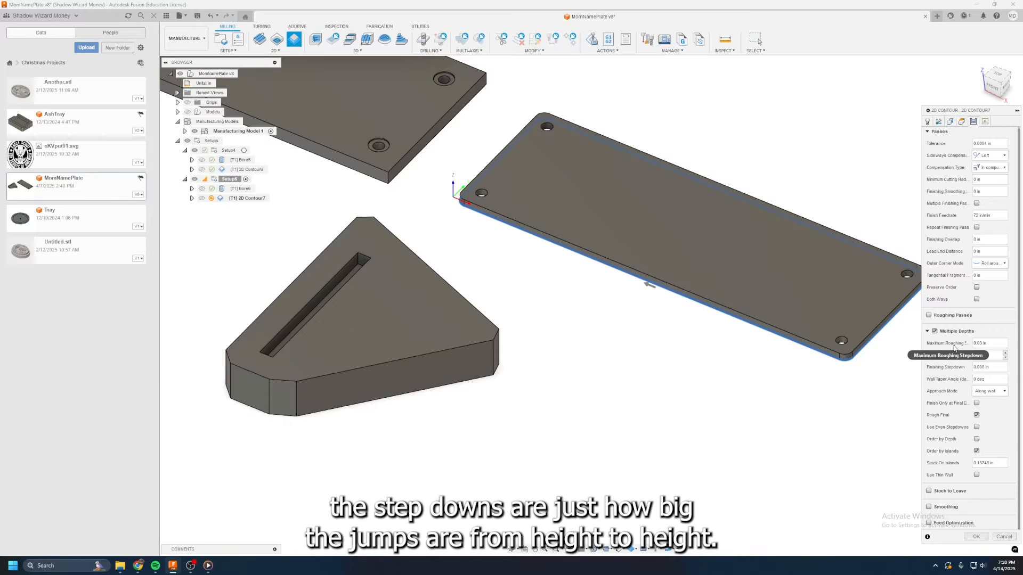
left_click(976, 537)
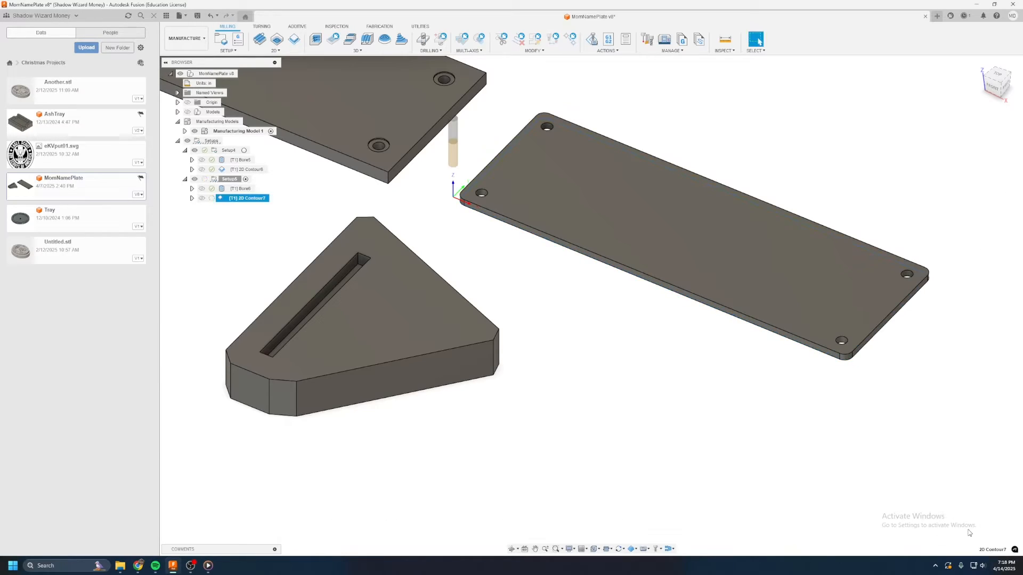
Step: Inspect the stepped contour toolpath around the rounded plate's outer edge and the three parts
scroll(486, 214, "up", 10)
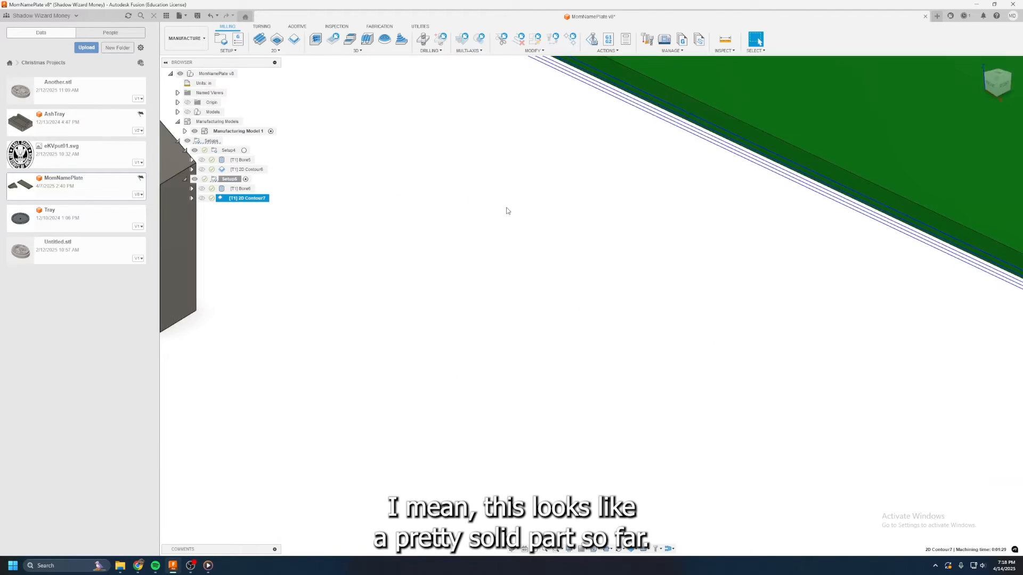
scroll(507, 212, "down", 5)
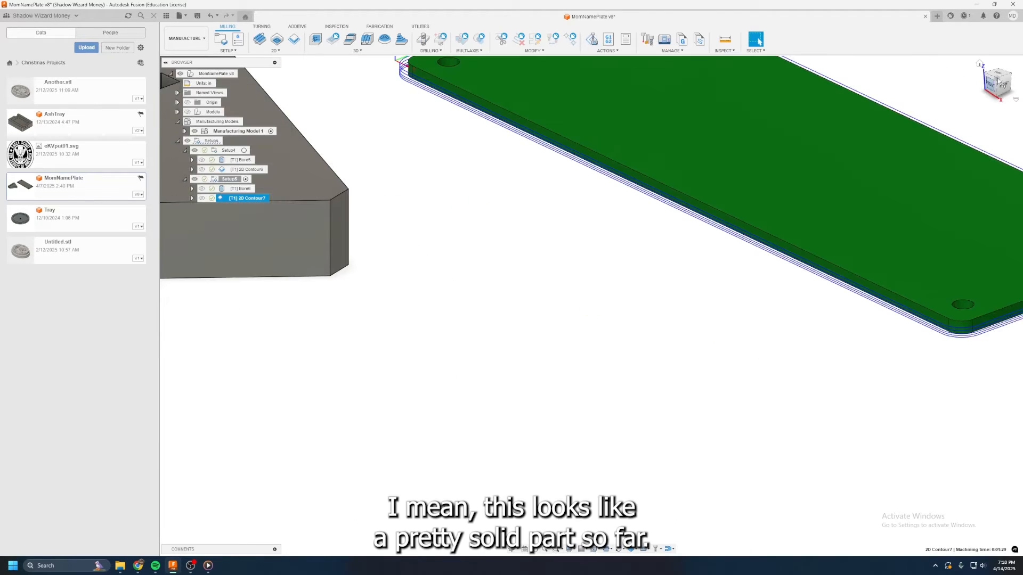
left_click(1005, 84)
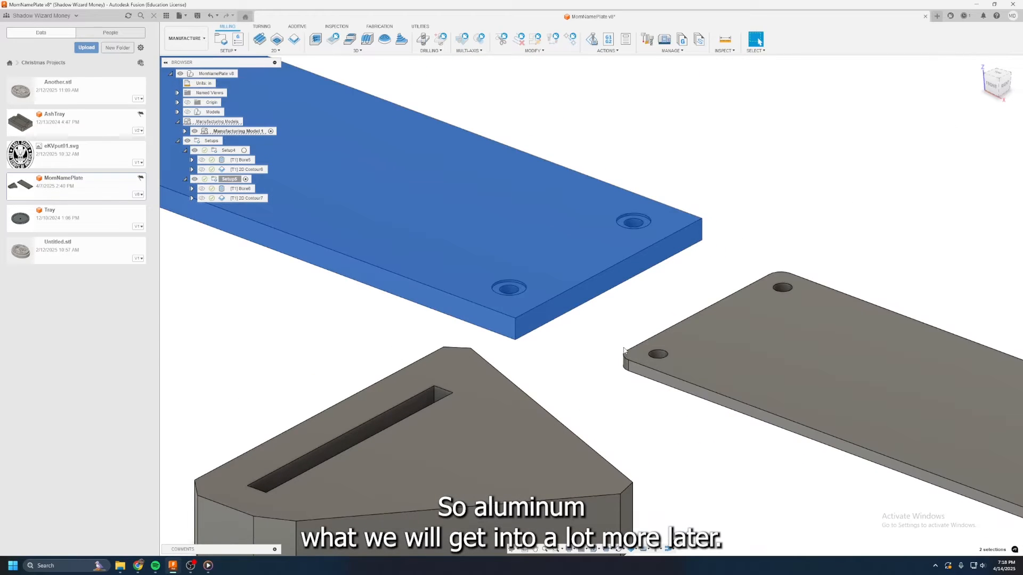
left_click(605, 366)
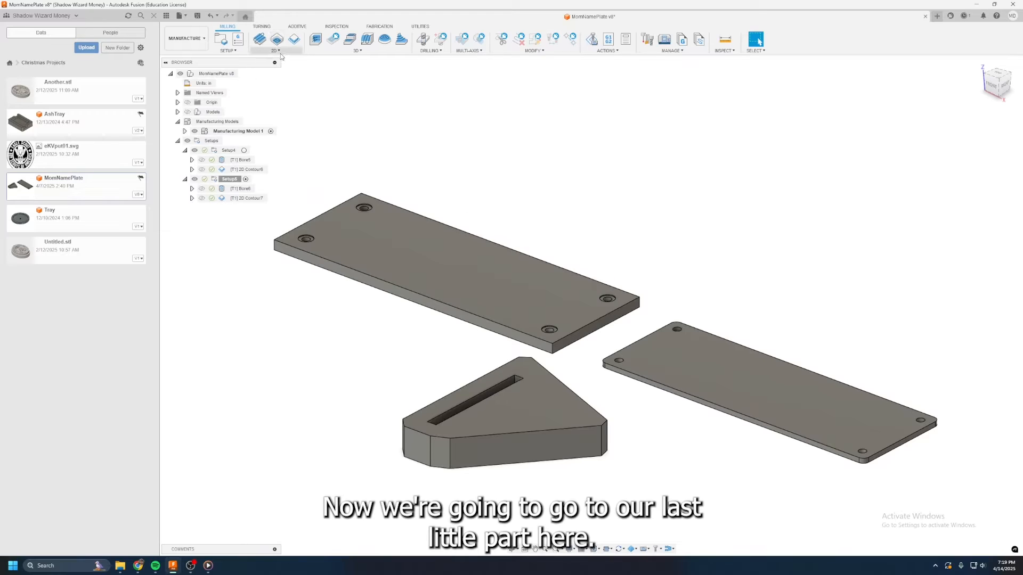
left_click(277, 39)
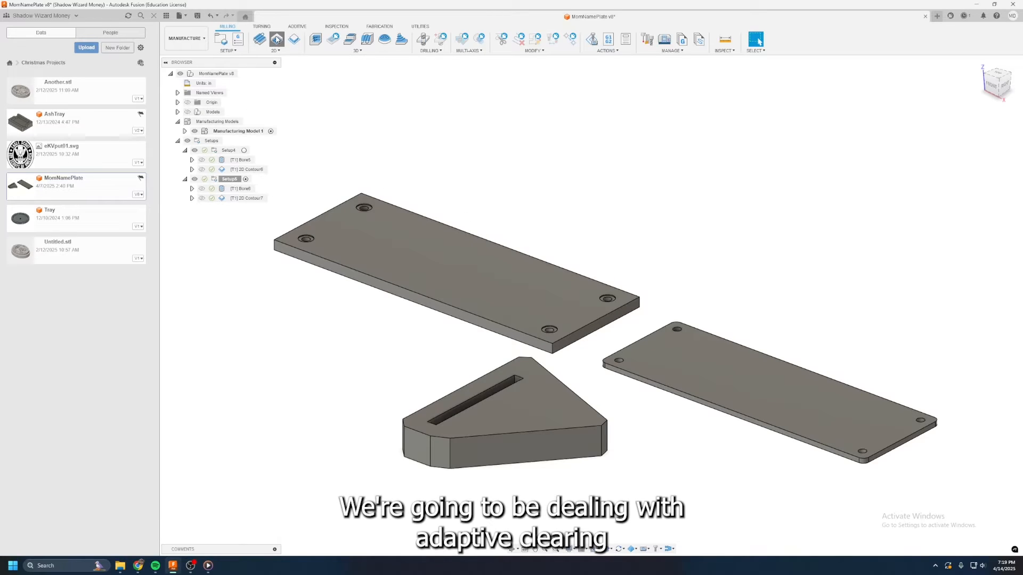
left_click_drag(1000, 91, 1005, 100)
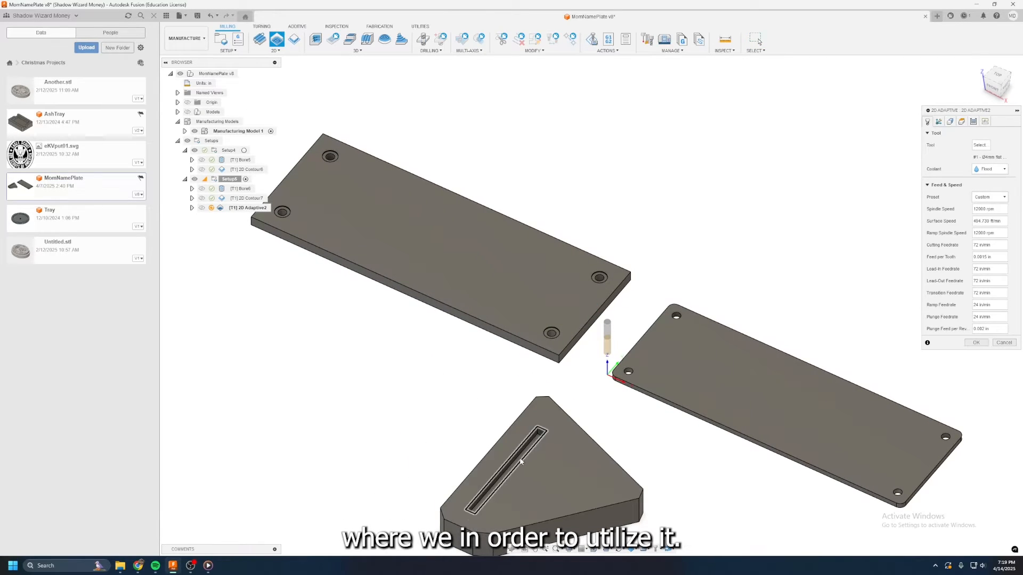
left_click(949, 123)
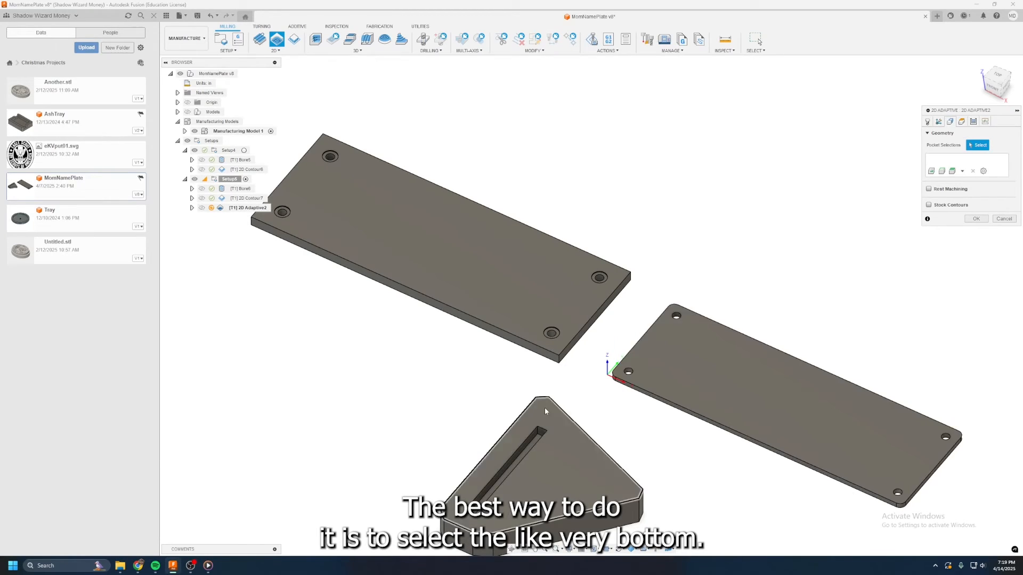
scroll(531, 445, "up", 5)
left_click(535, 446)
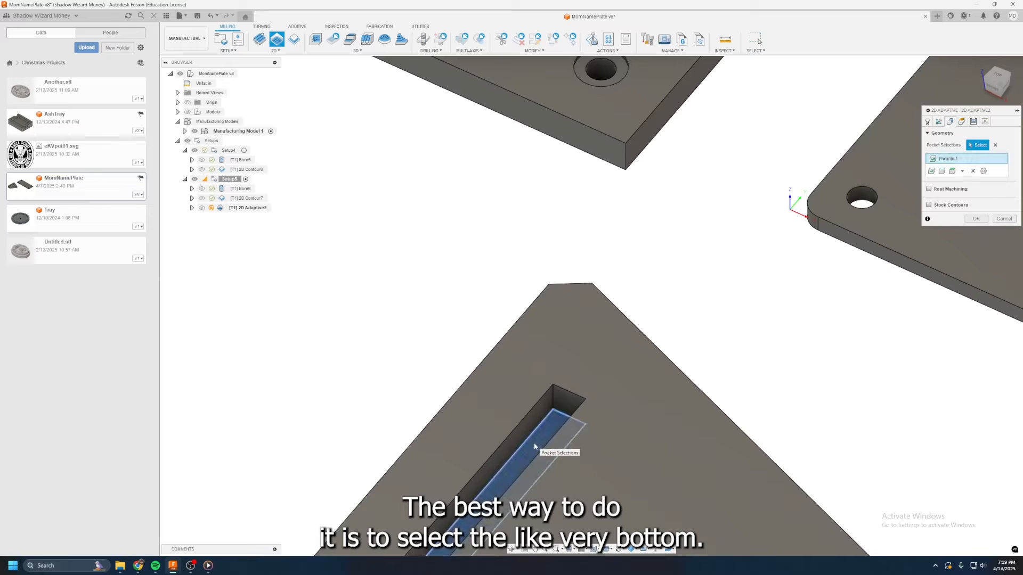
scroll(534, 446, "down", 5)
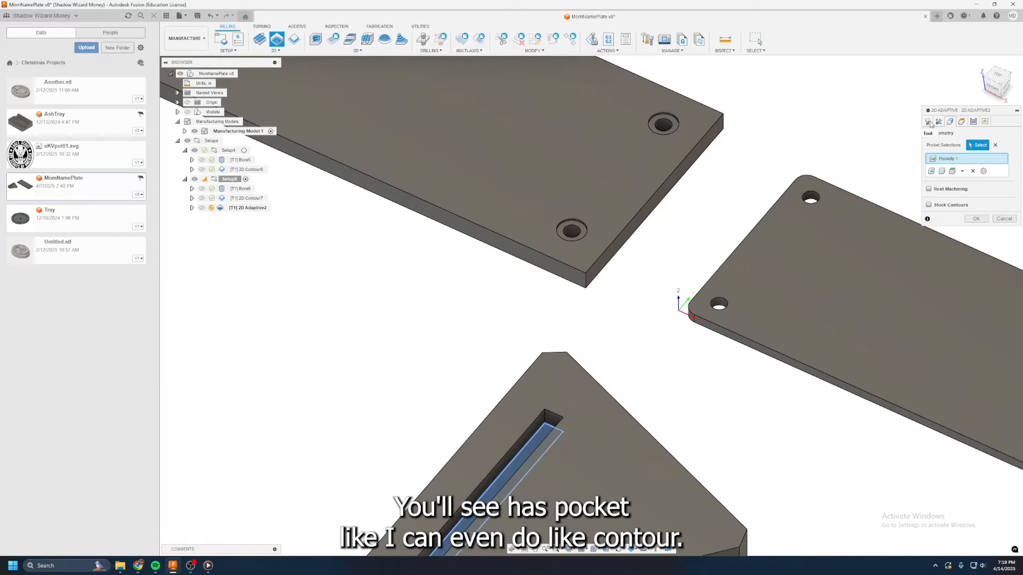
left_click(536, 423)
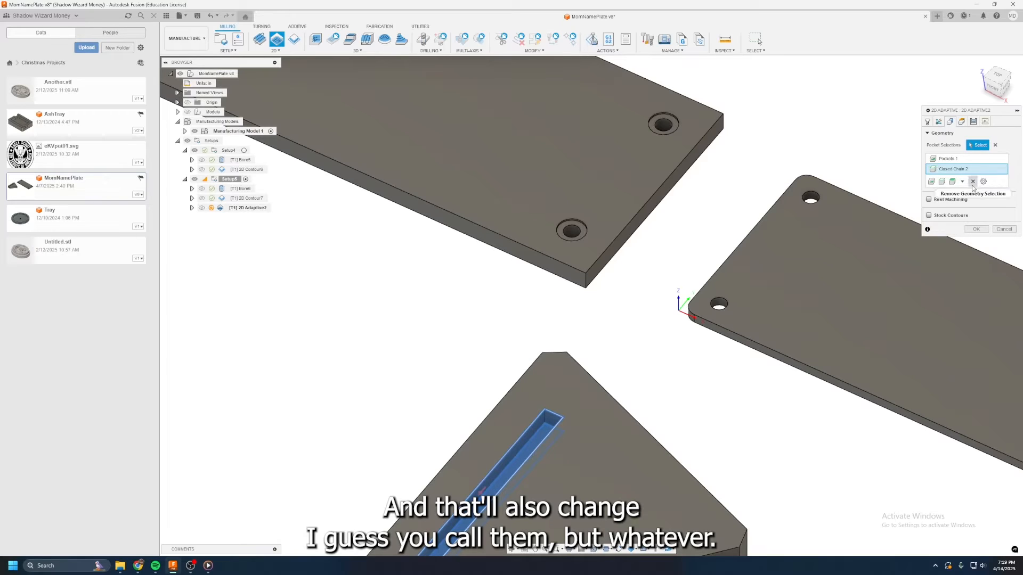
left_click(972, 182)
left_click(515, 478)
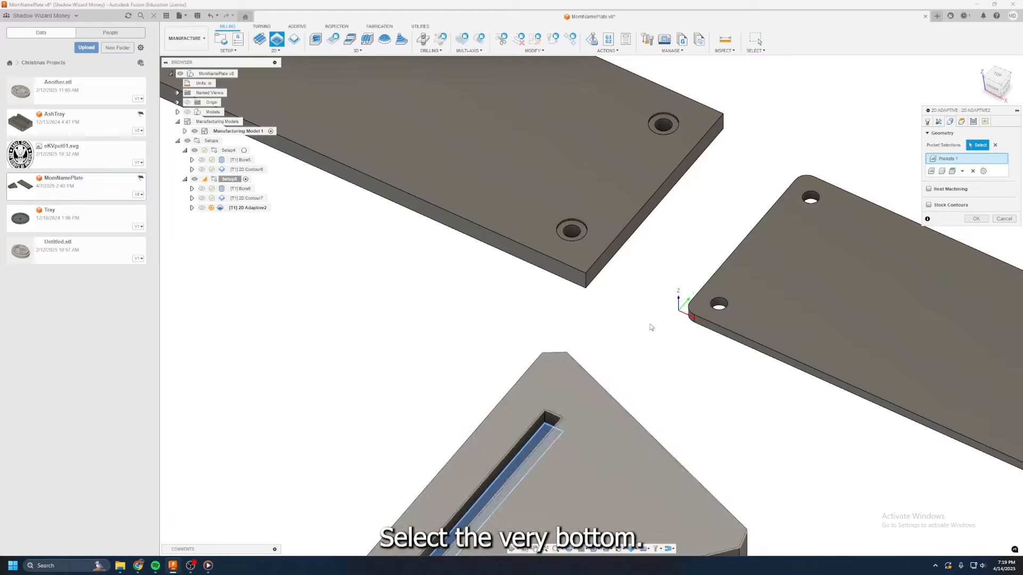
left_click(927, 121)
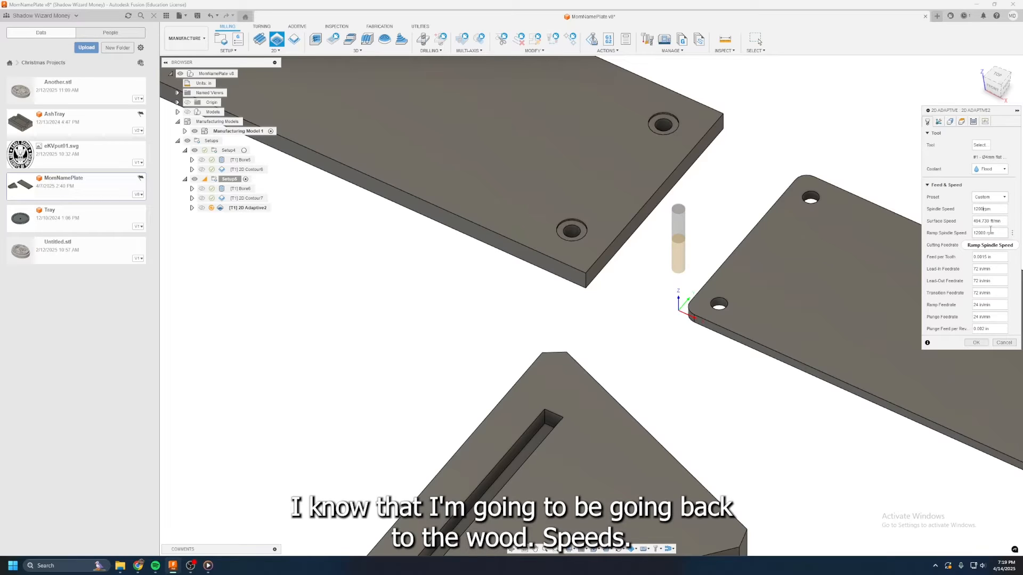
type("800")
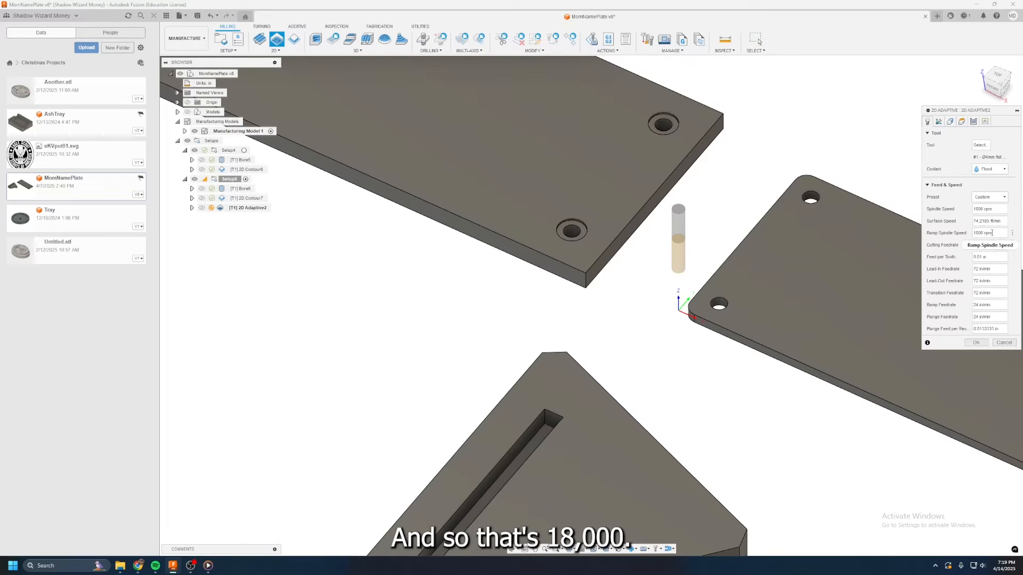
type("0")
key("Tab")
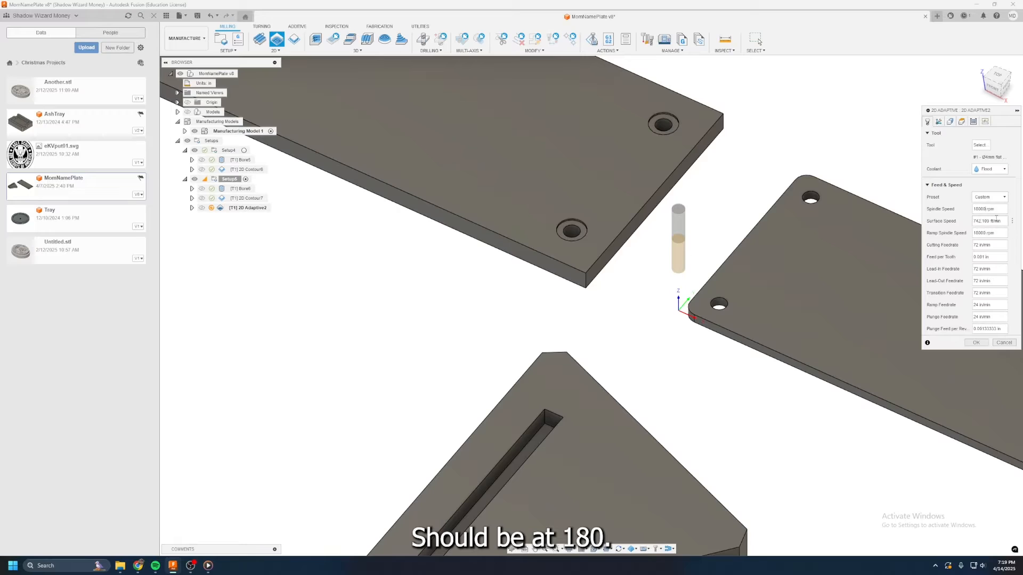
left_click(985, 244)
left_click(938, 121)
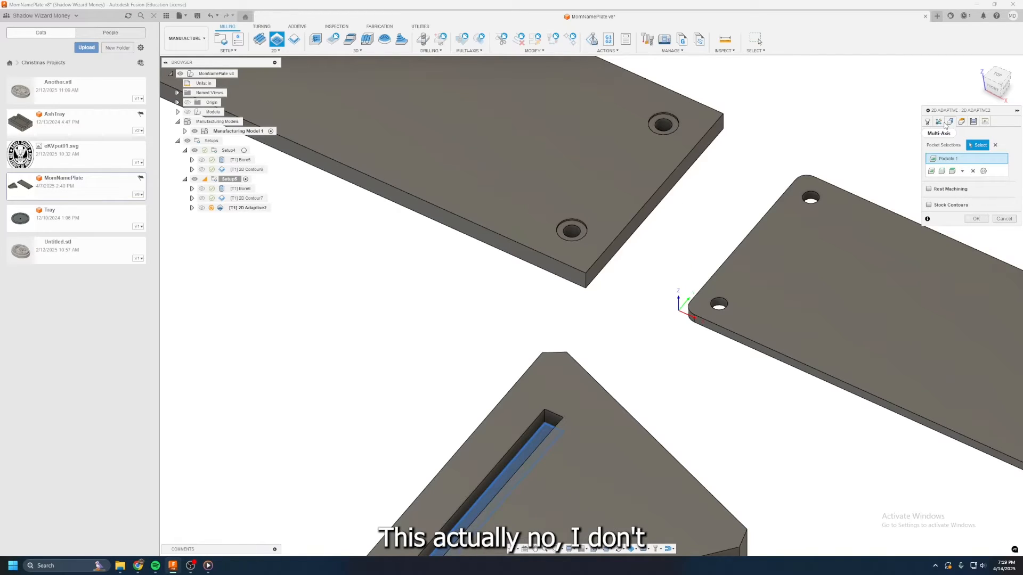
left_click(927, 121)
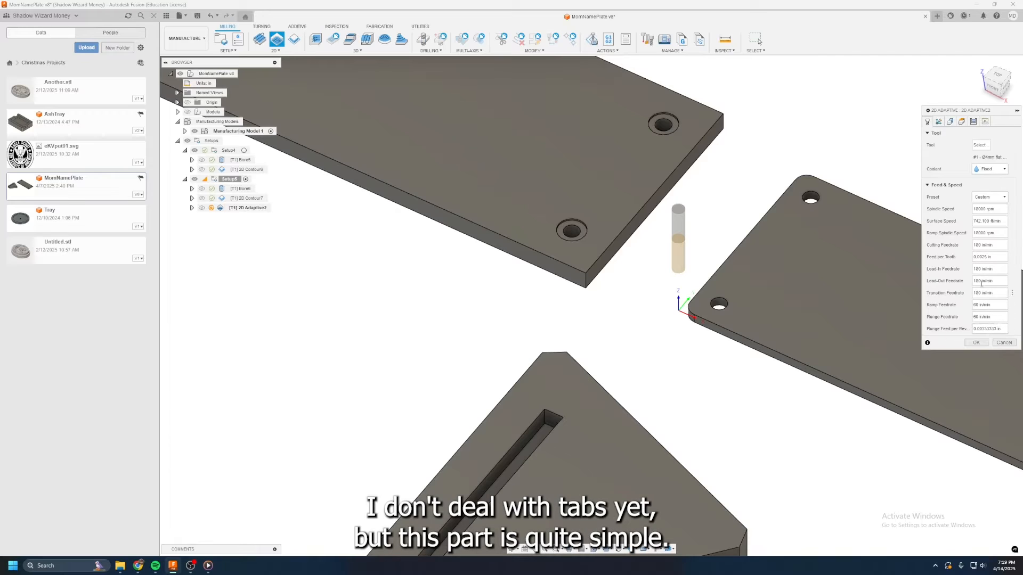
left_click(950, 122)
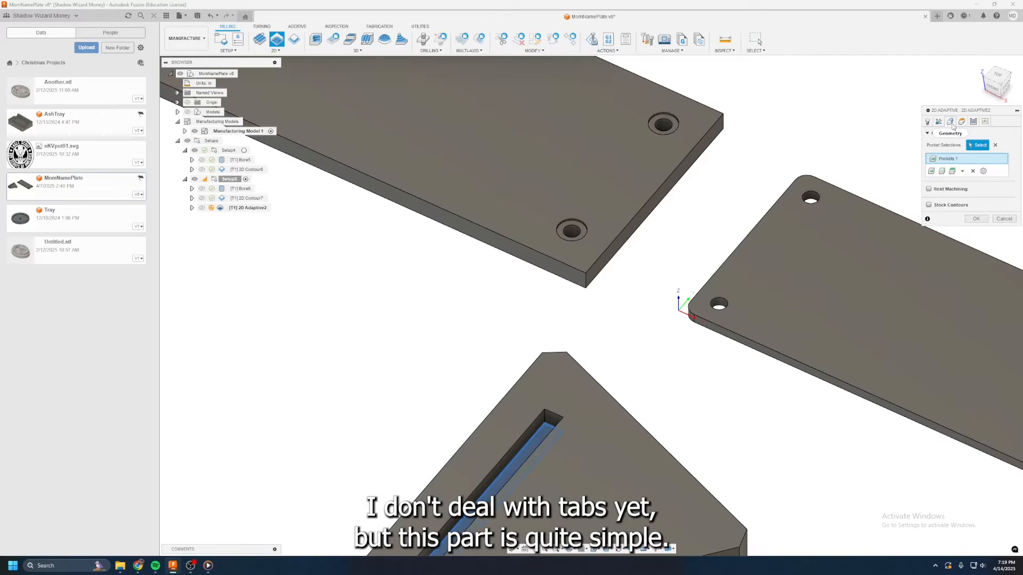
left_click(961, 122)
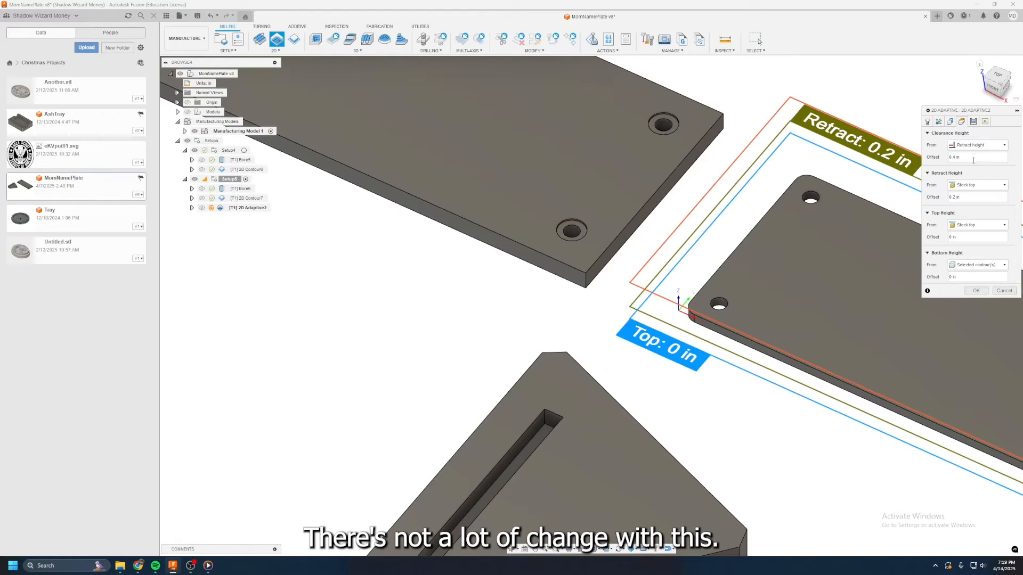
scroll(511, 304, "down", 3)
key("Escape")
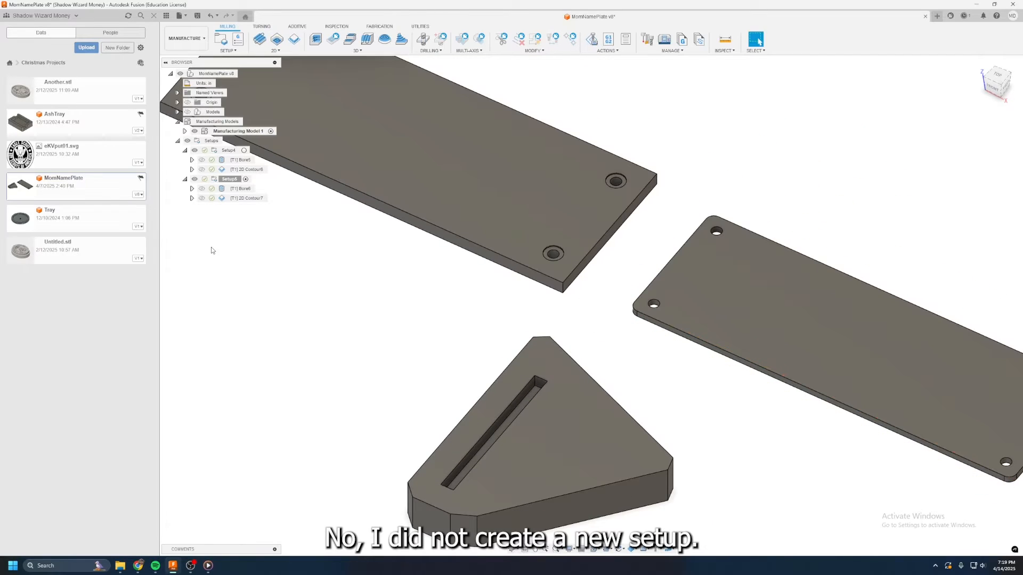
Step: Create a new milling setup and select the slotted triangular base as its model body
left_click(222, 40)
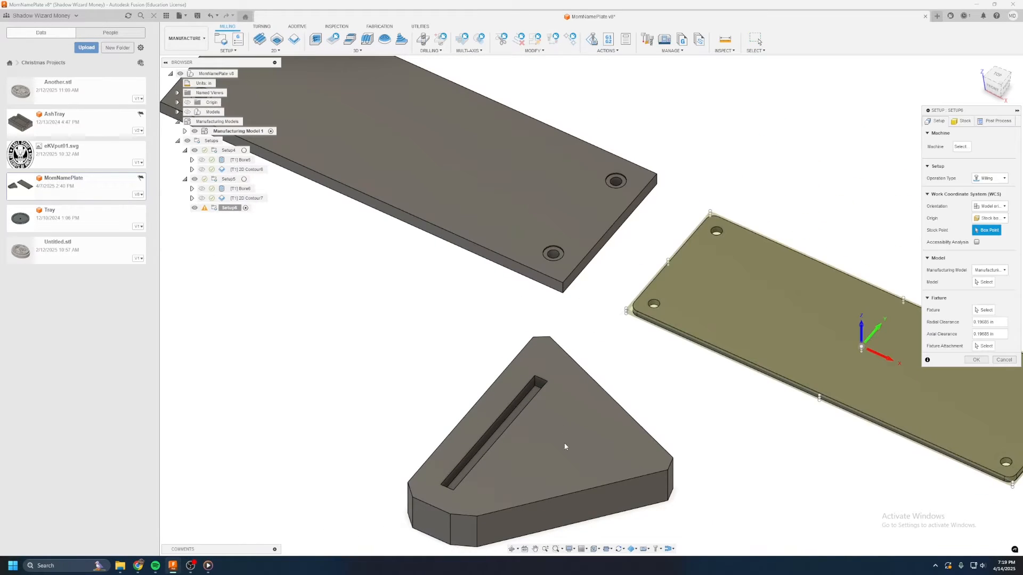
left_click(982, 282)
left_click(423, 508)
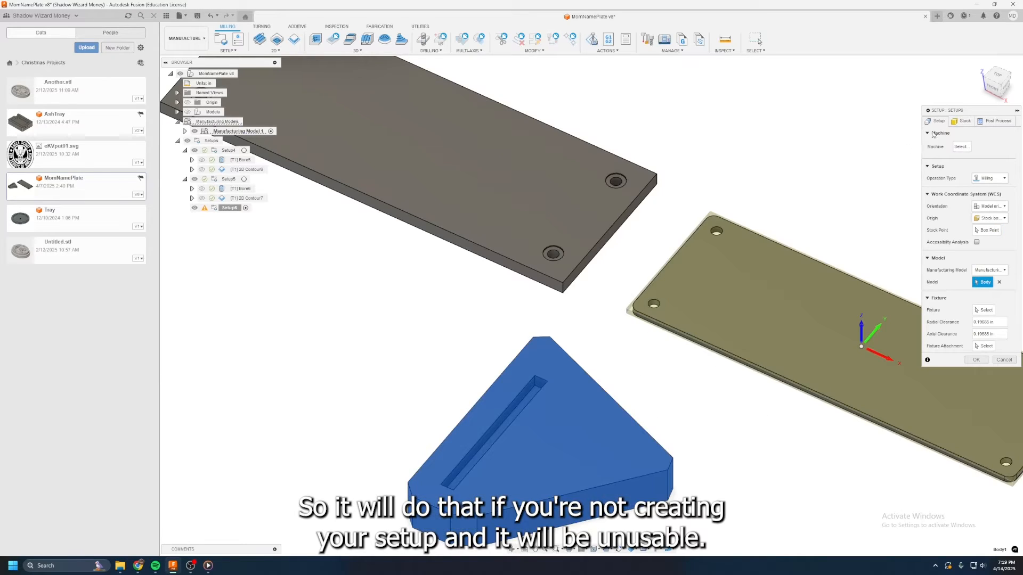
Step: Define the stock as a relative size box with a 0.0 in top offset and place the setup origin at the stock's top front-left corner
left_click(953, 124)
left_click(988, 146)
left_click(985, 164)
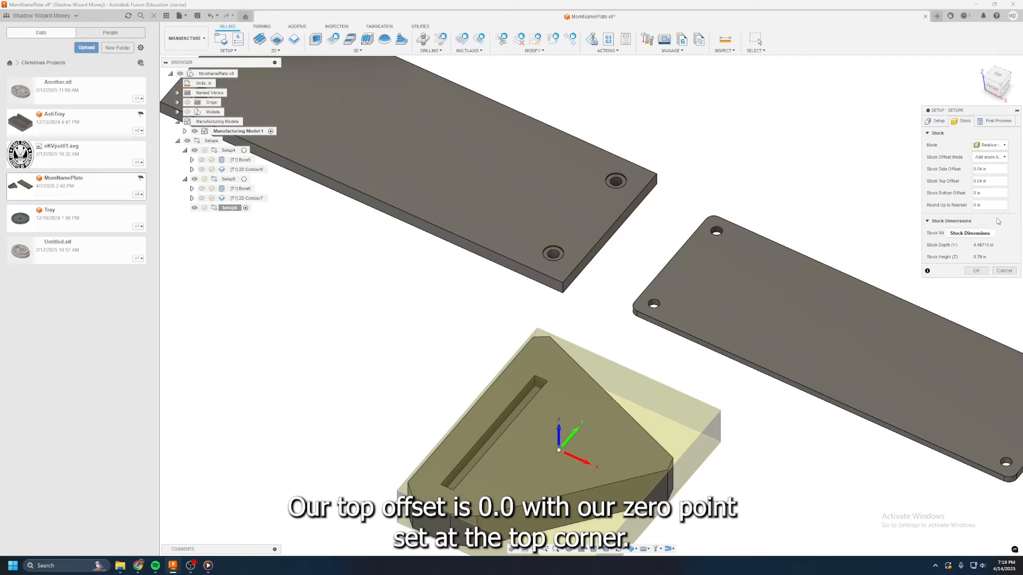
key("BackSpace")
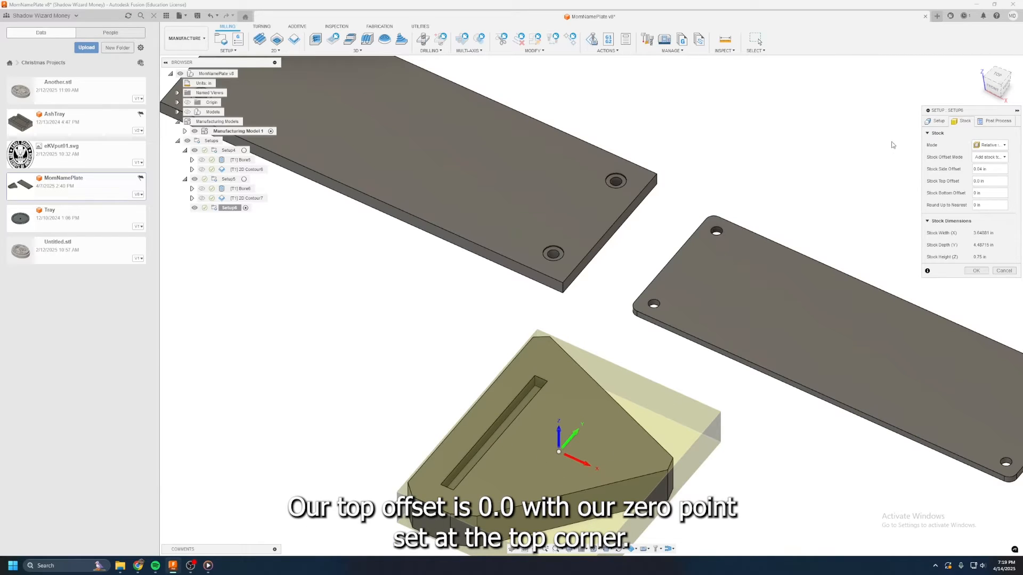
left_click(936, 123)
left_click(398, 488)
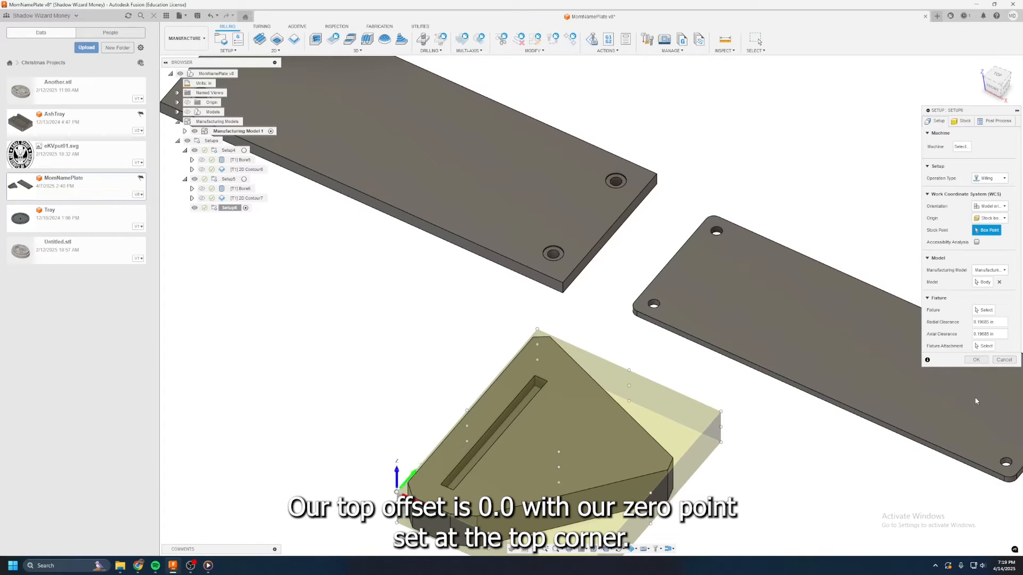
Step: Confirm the triangular base's setup and start a 2D Adaptive Clearing operation with the slot as its pocket selection
key("Return")
left_click(270, 52)
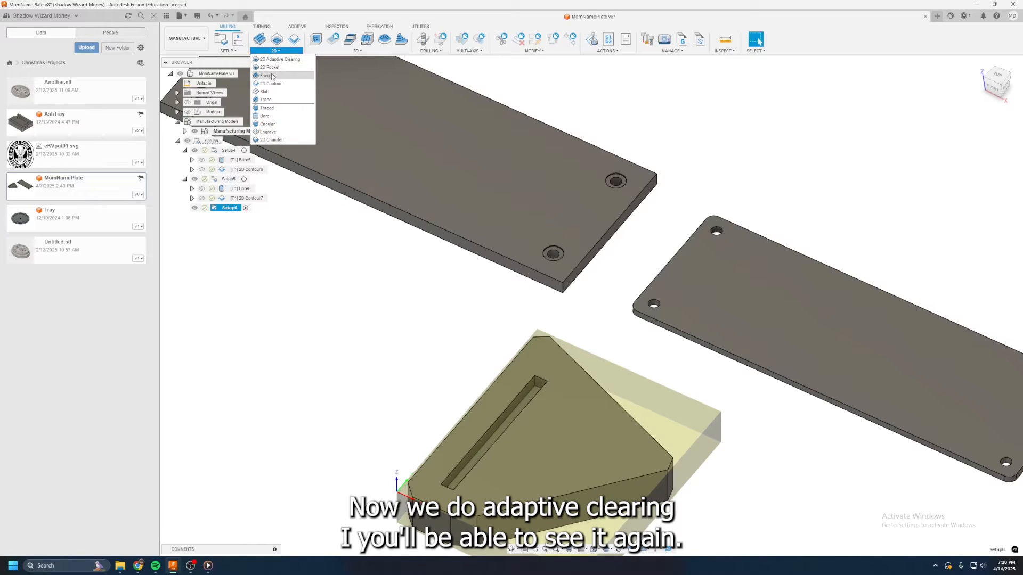
left_click(280, 63)
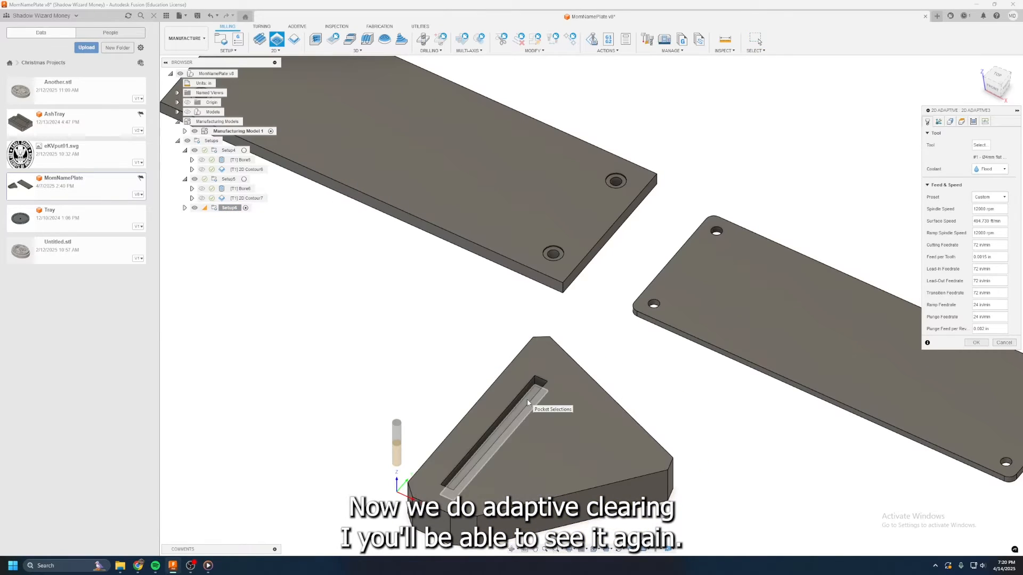
left_click(530, 402)
Step: Set the slot clearing's spindle speed to 18000 rpm and cutting feedrate to 180 in/min, keeping the 4 mm flat tool
left_click(927, 121)
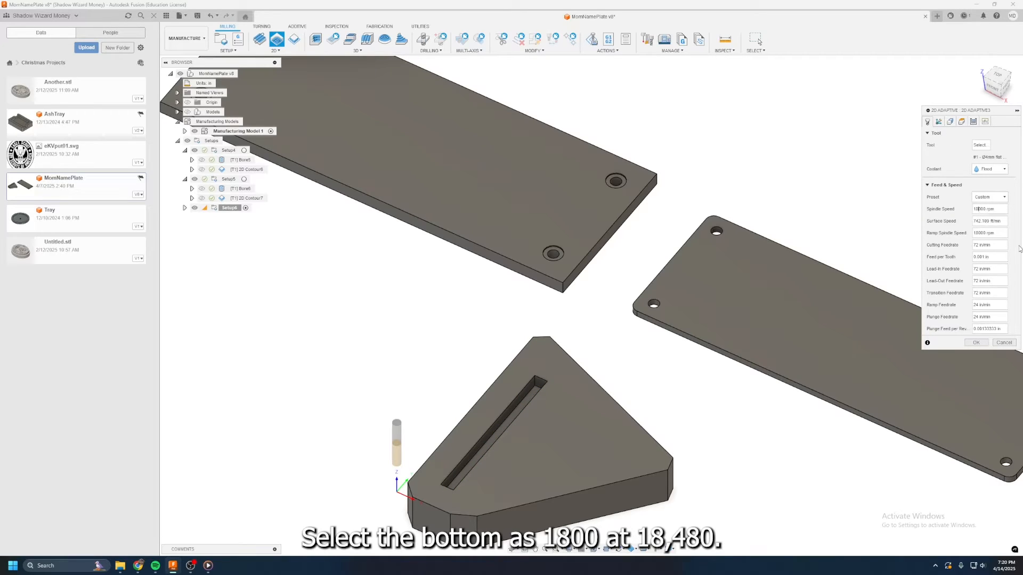
double_click(971, 247)
type("180")
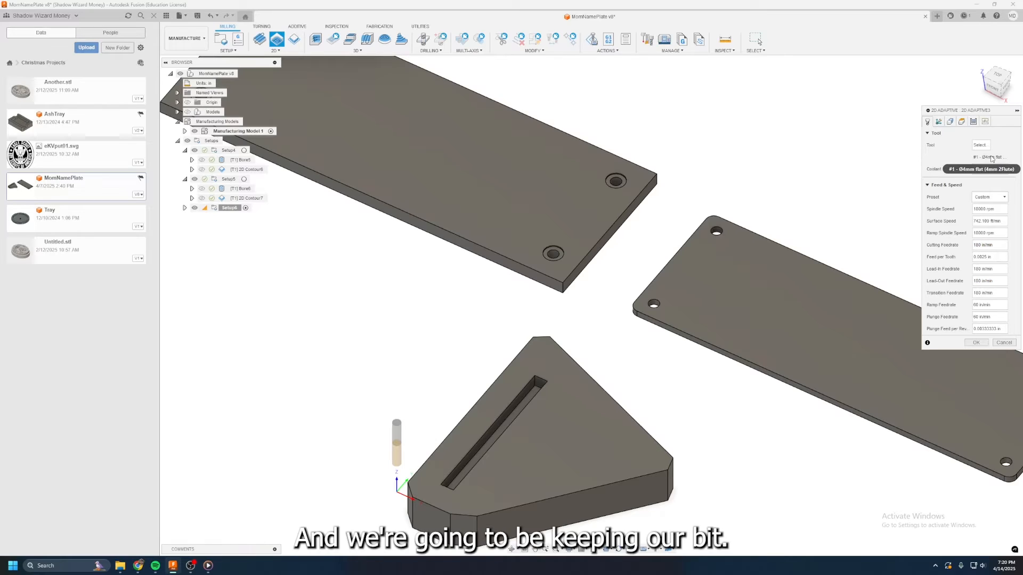
mouse_move(992, 90)
left_mouse_down()
mouse_move(1005, 74)
mouse_move(985, 99)
mouse_move(993, 84)
left_mouse_up()
left_click(997, 84)
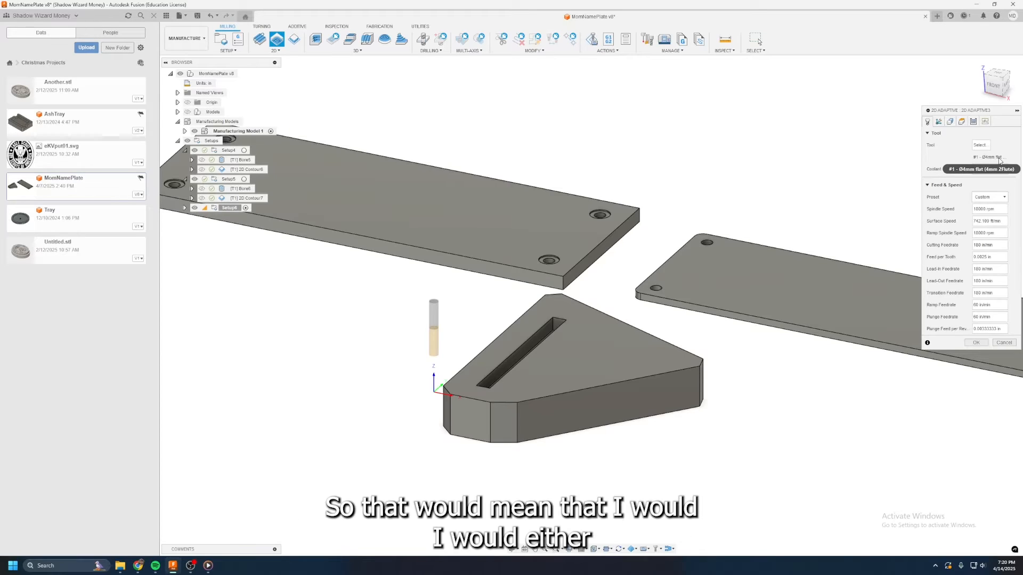
Step: Turn off stock to leave, enable multiple depths with a lower maximum roughing stepdown, and create the slot's adaptive clearing
left_click(962, 122)
left_click(972, 122)
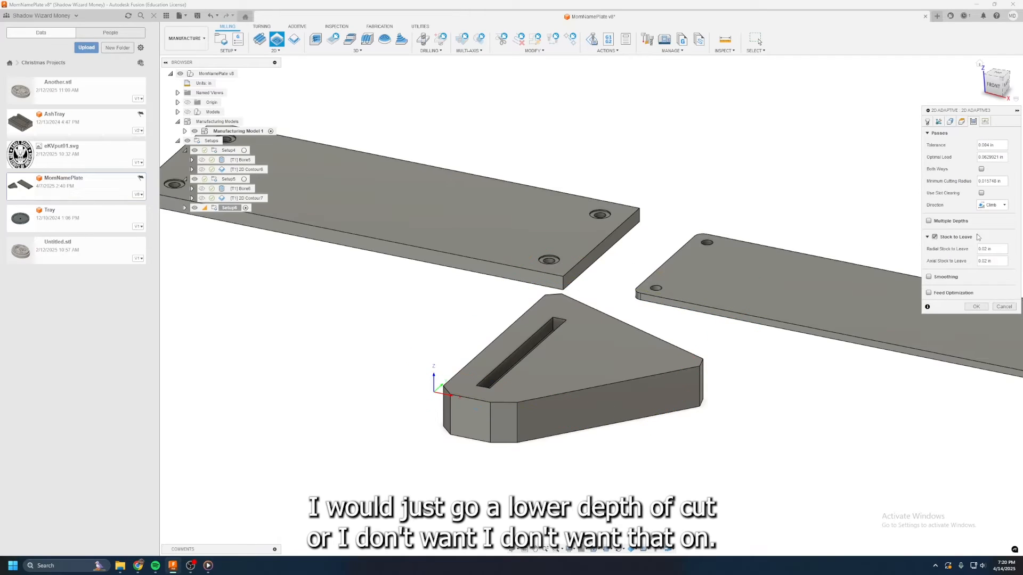
left_click(934, 237)
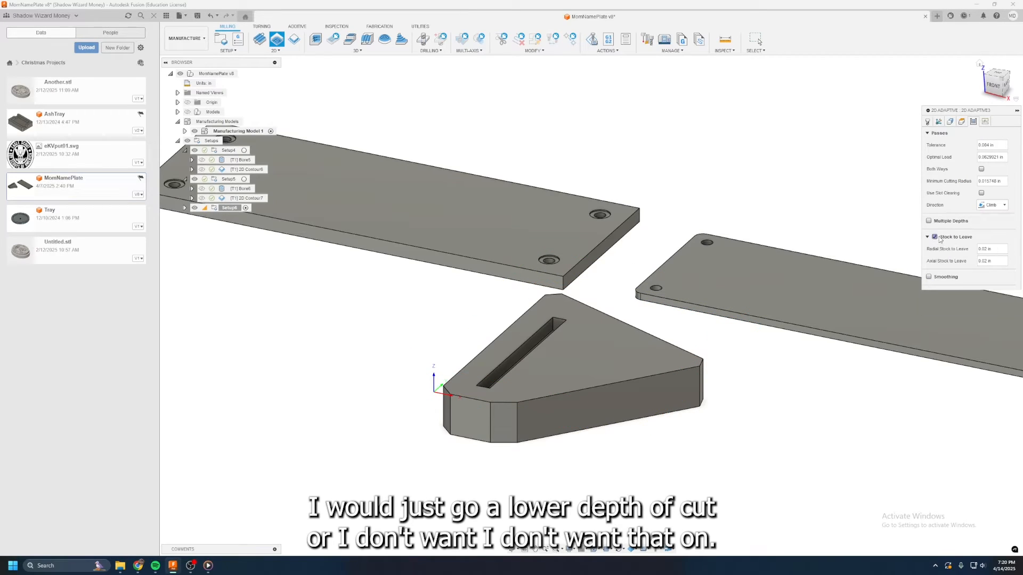
left_click(929, 220)
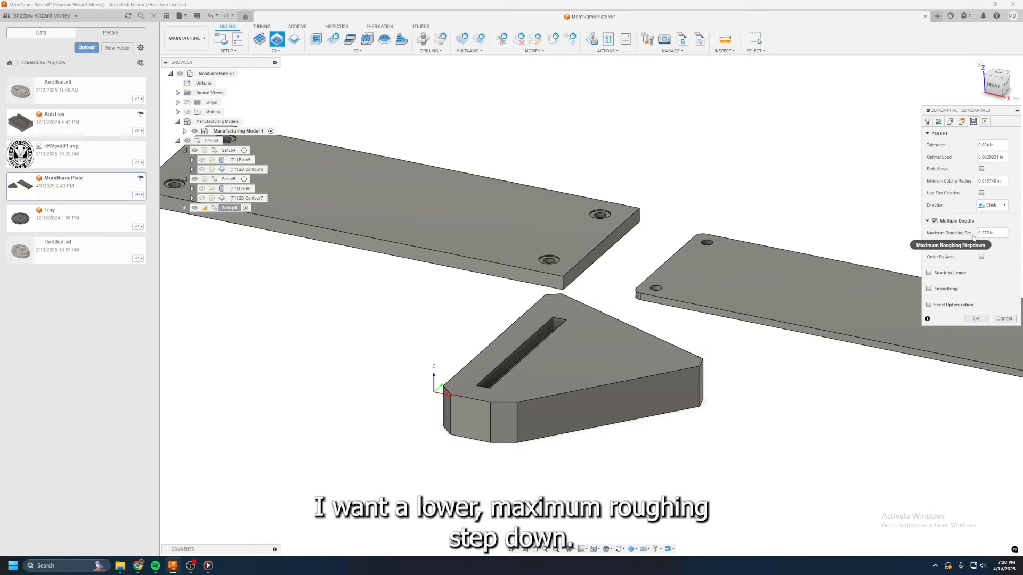
left_click(988, 233)
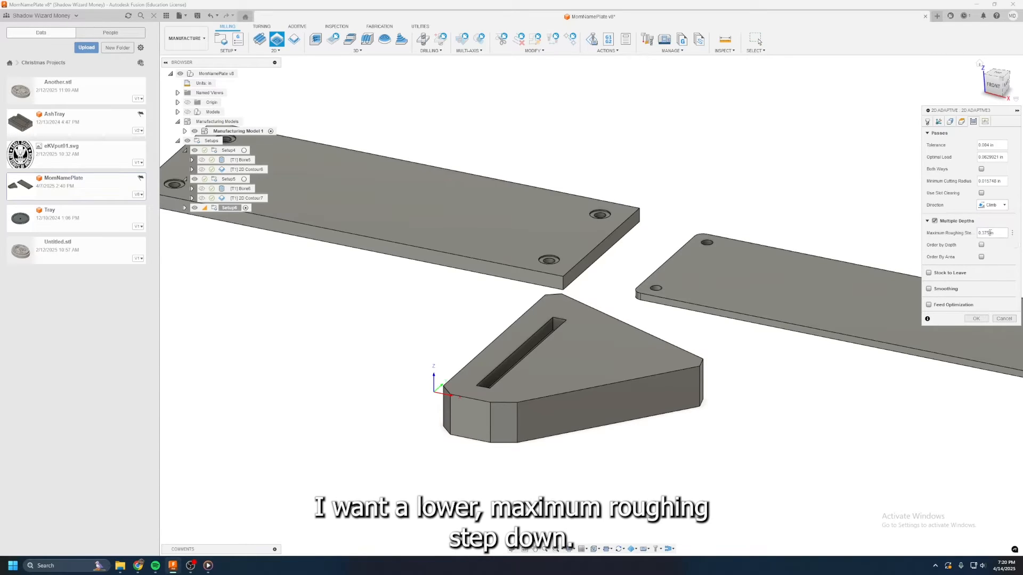
key("BackSpace")
key("BackSpace")
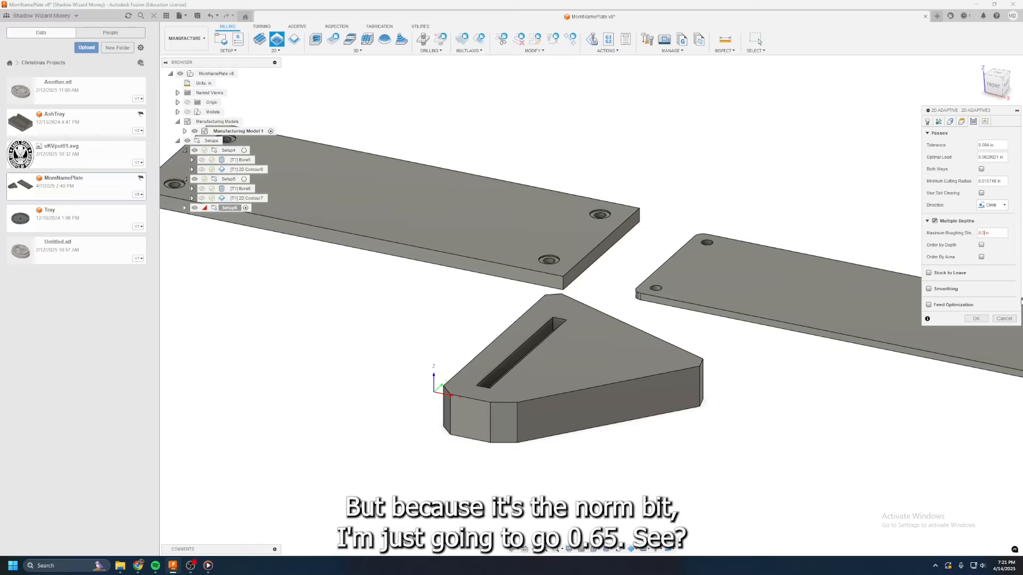
left_click(976, 318)
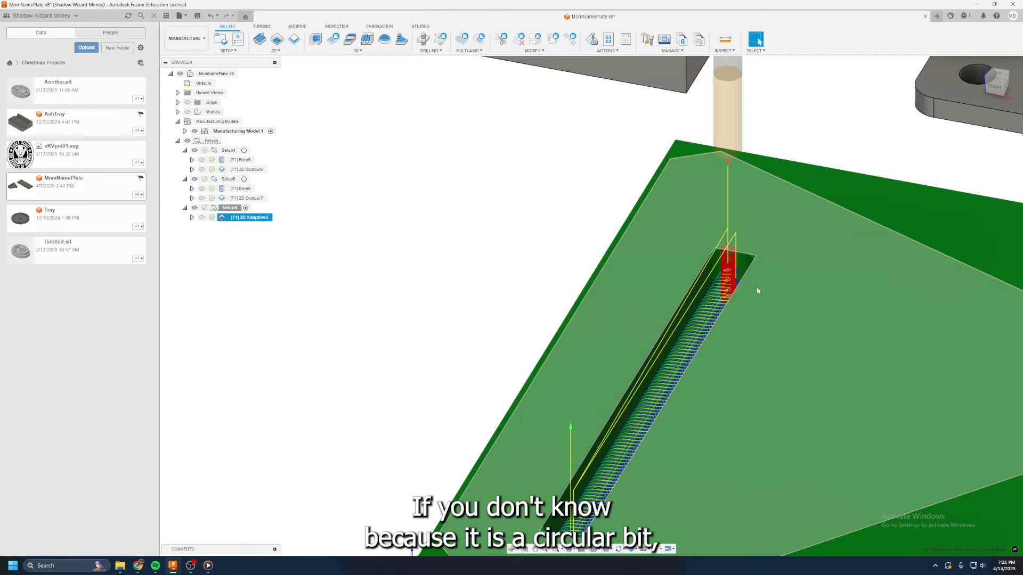
Step: Inspect the adaptive clearing toolpath along the slot, comparing the inner corners with the cutter's round path
scroll(721, 260, "up", 4)
scroll(712, 261, "up", 3)
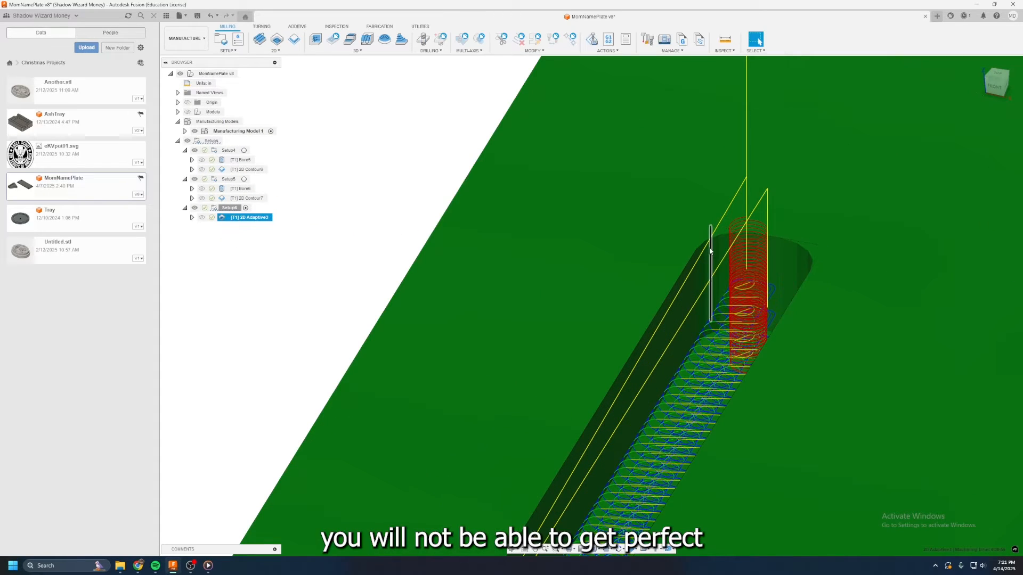
scroll(715, 252, "down", 5)
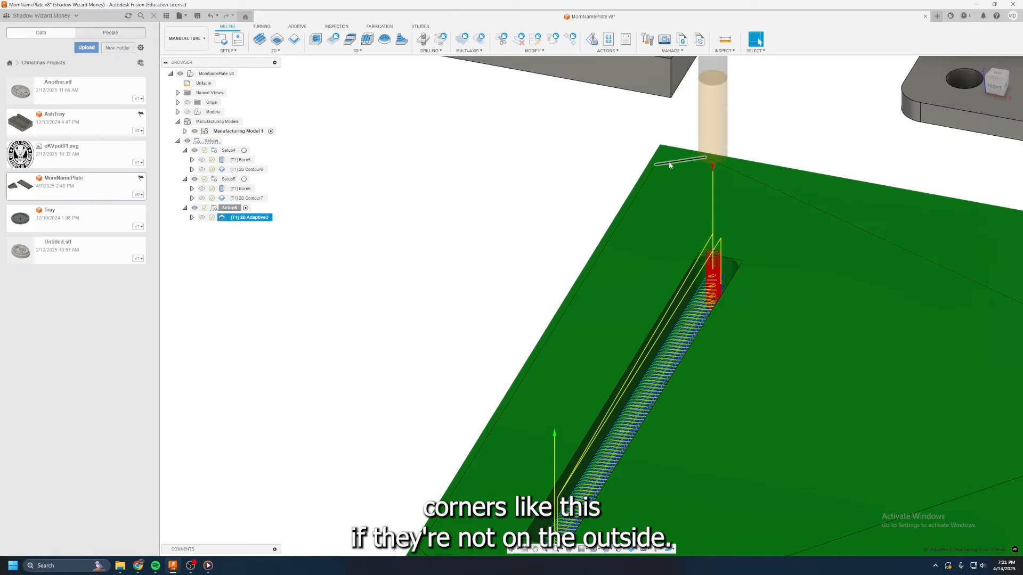
scroll(711, 256, "up", 5)
scroll(708, 245, "up", 2)
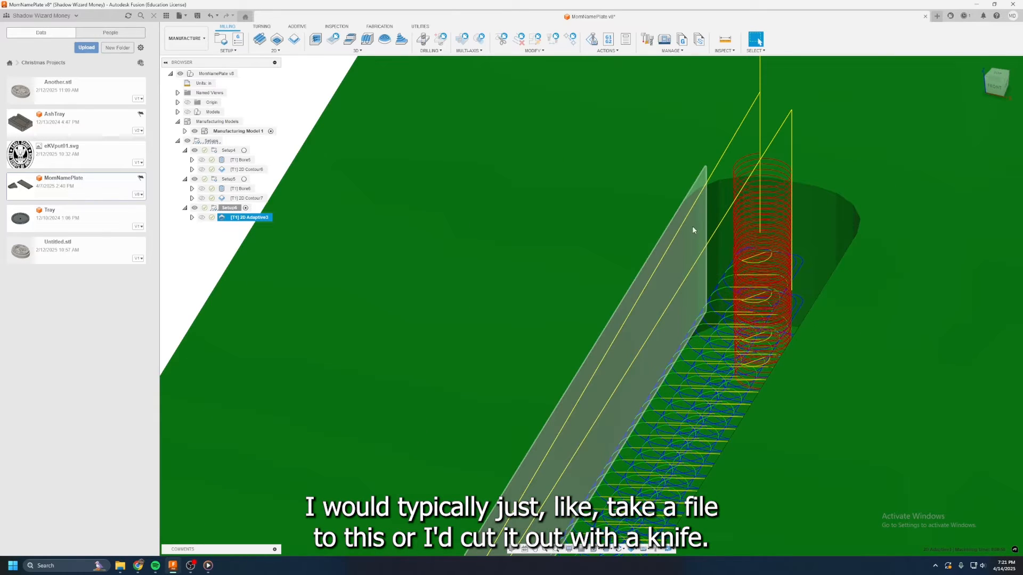
scroll(742, 291, "down", 8)
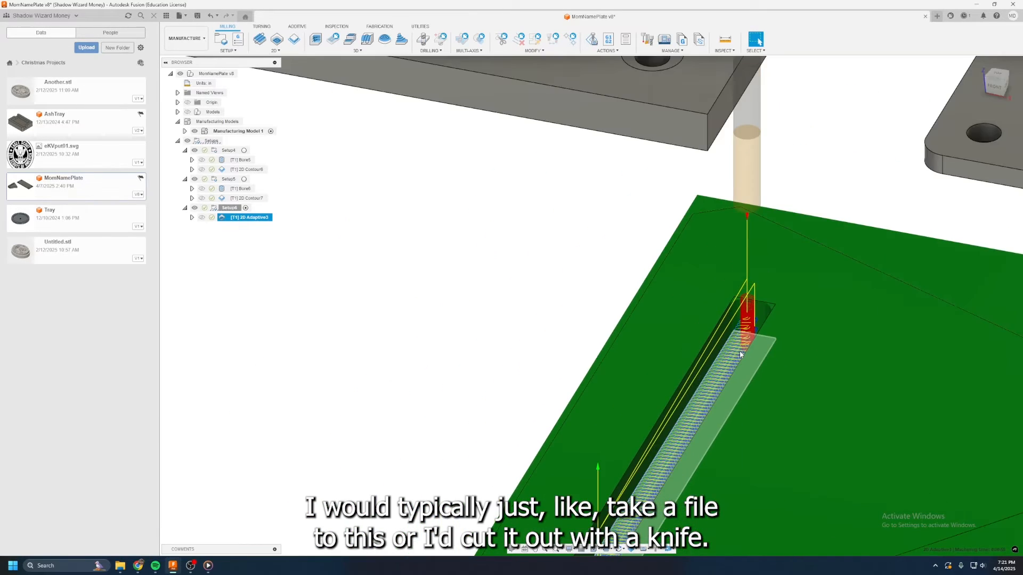
scroll(659, 481, "up", 3)
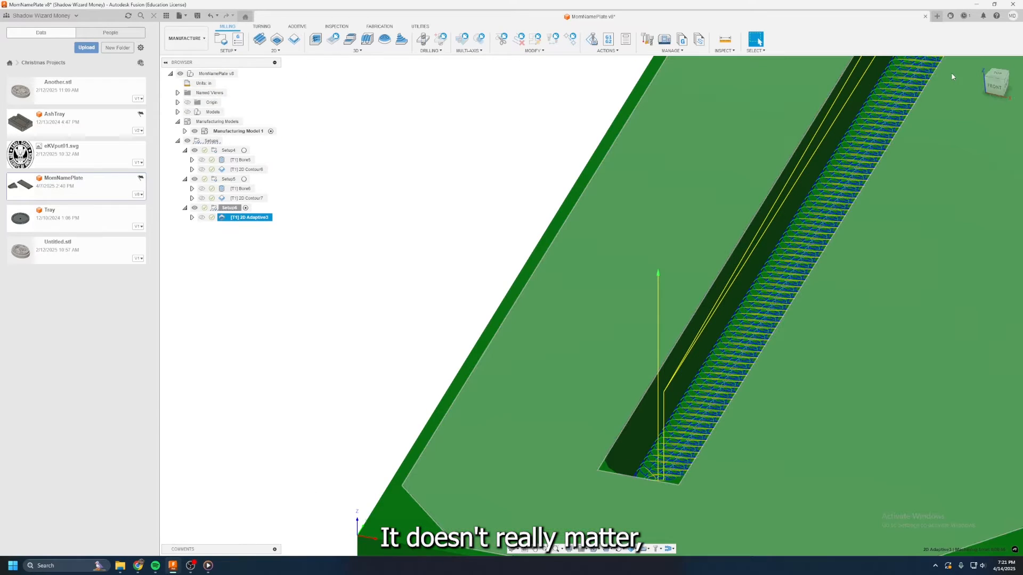
left_click_drag(996, 84, 1003, 90)
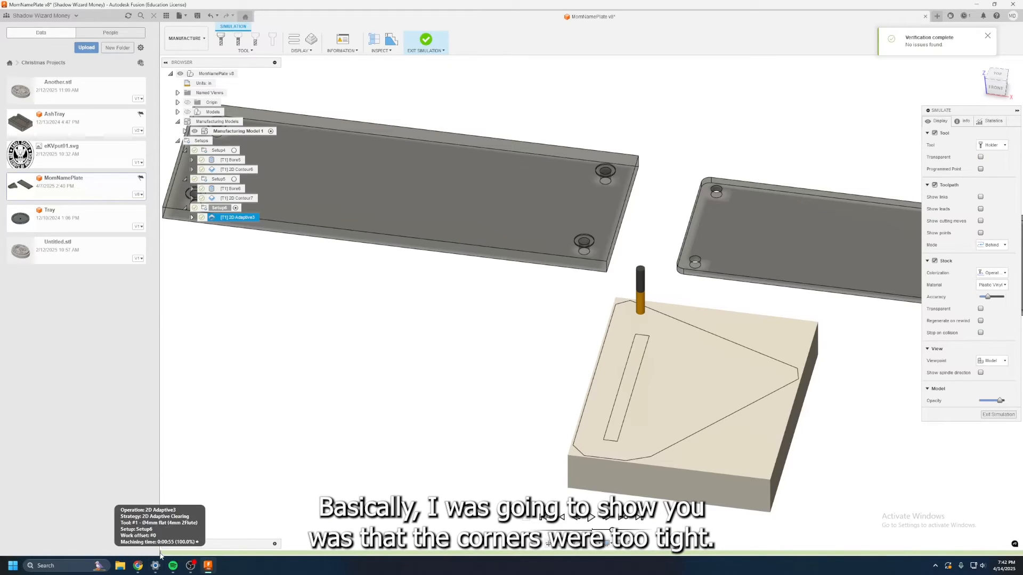
Step: Play through the slot clearing simulation, examine how the cutter fits the slot's corners, and exit the simulation
left_click(191, 551)
left_click_drag(191, 548, 160, 554)
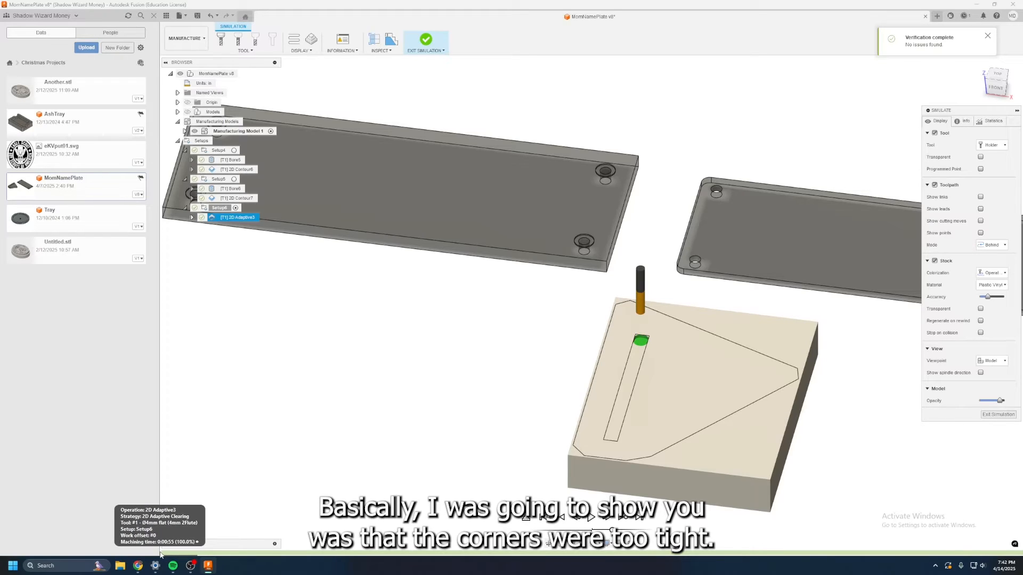
scroll(639, 335, "up", 10)
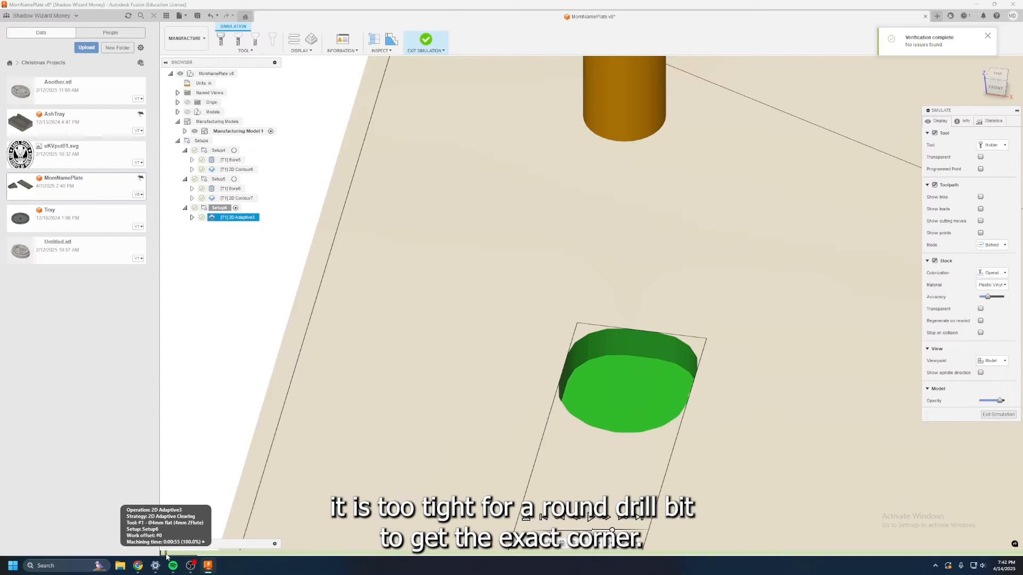
left_click_drag(162, 554, 256, 554)
scroll(409, 431, "down", 4)
scroll(408, 434, "down", 5)
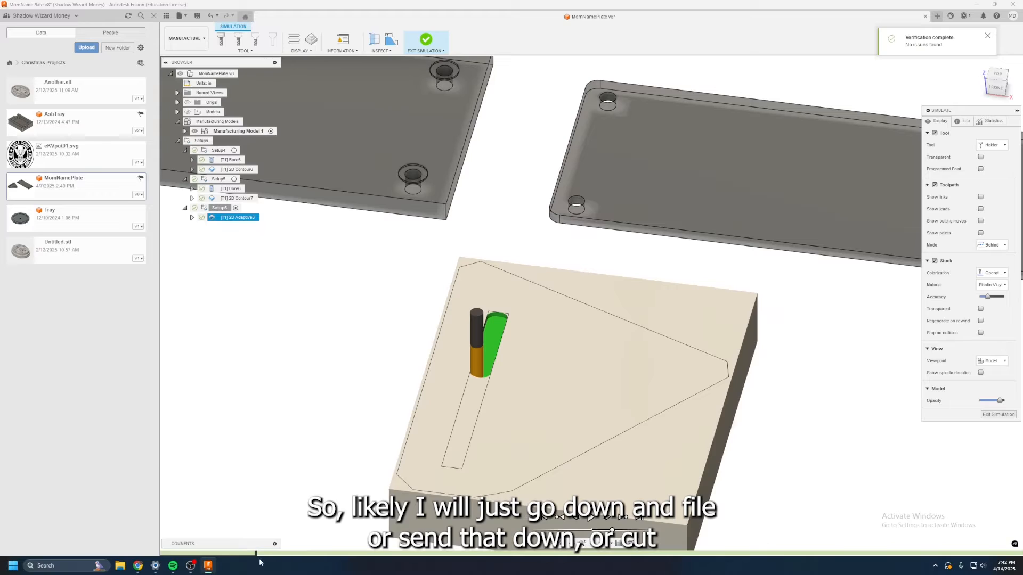
mouse_move(260, 561)
left_mouse_down()
mouse_move(610, 554)
mouse_move(881, 507)
mouse_move(1012, 501)
left_mouse_up()
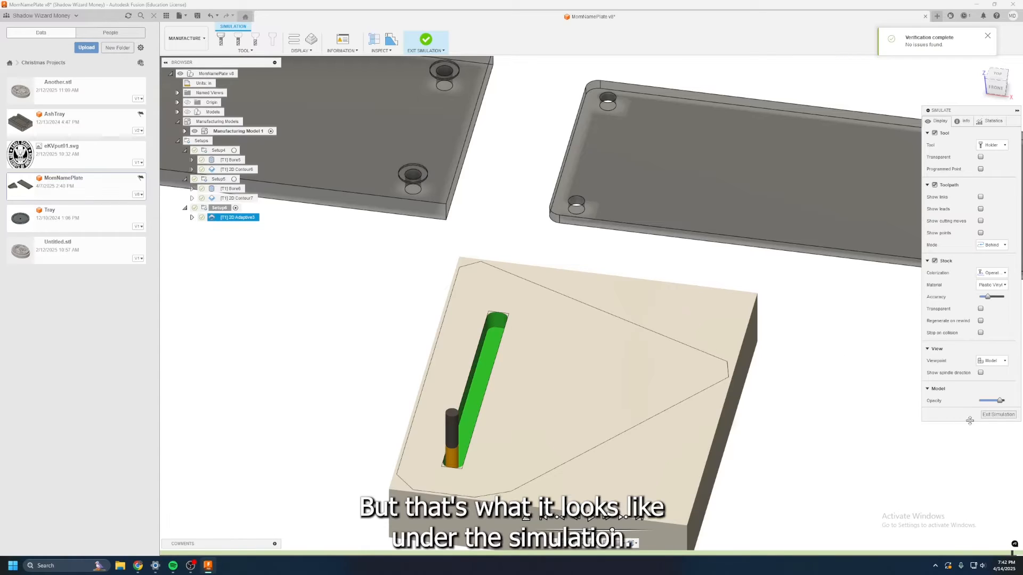
left_click(425, 41)
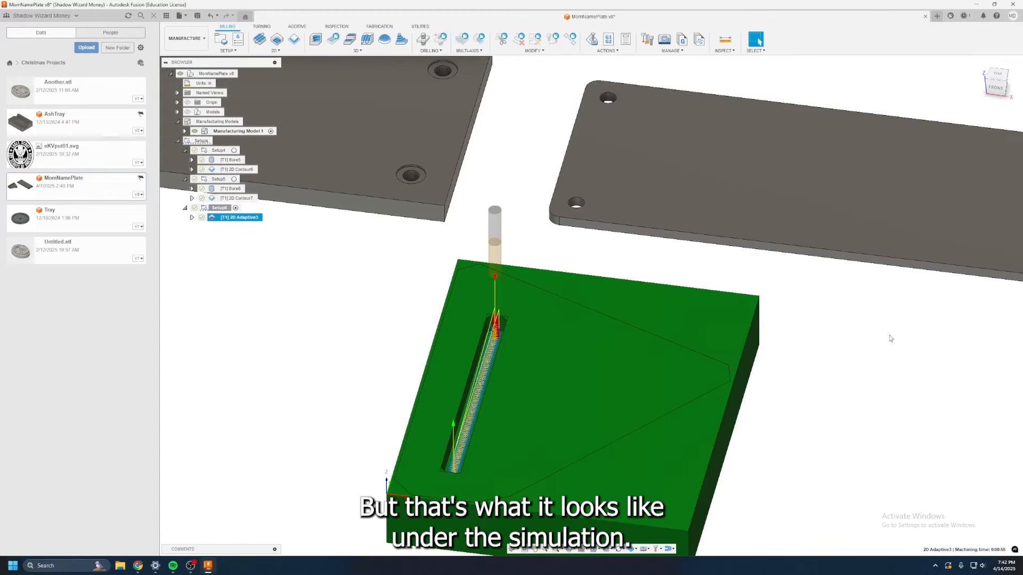
Step: Start a 2D Contour around the triangular base's bottom outer edge and review its tool, heights and passes settings
left_click(294, 40)
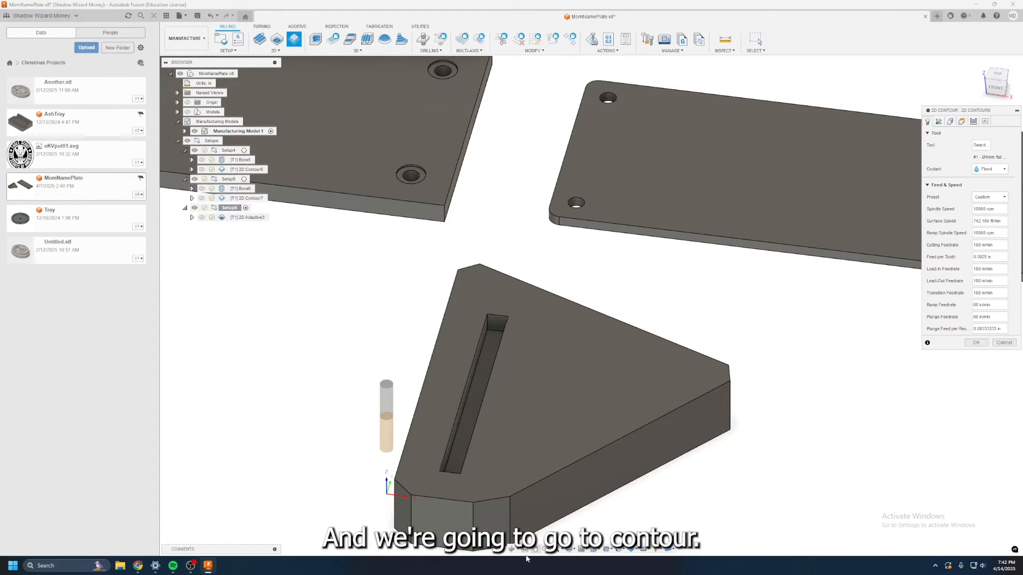
left_click(564, 524)
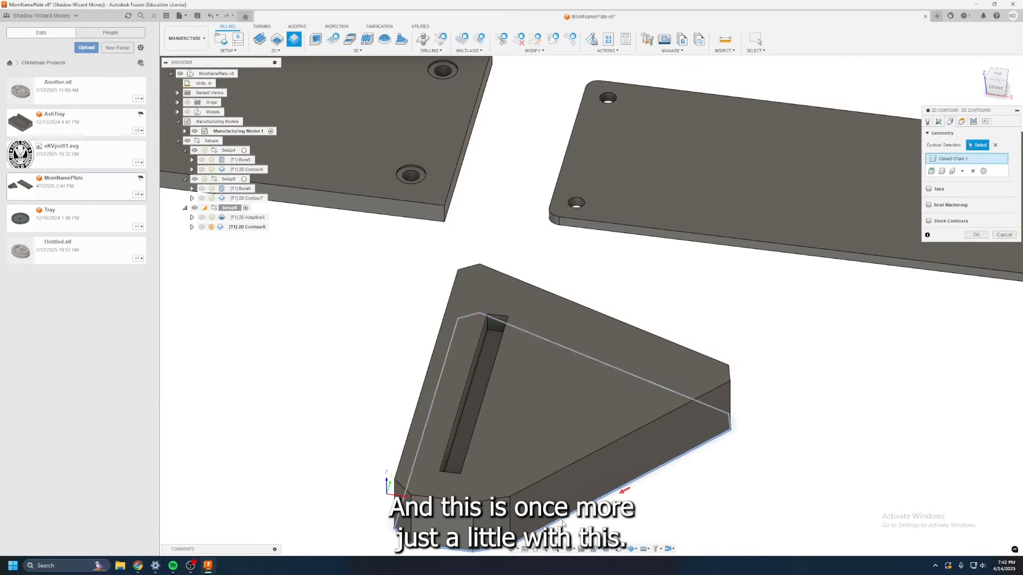
left_click(928, 122)
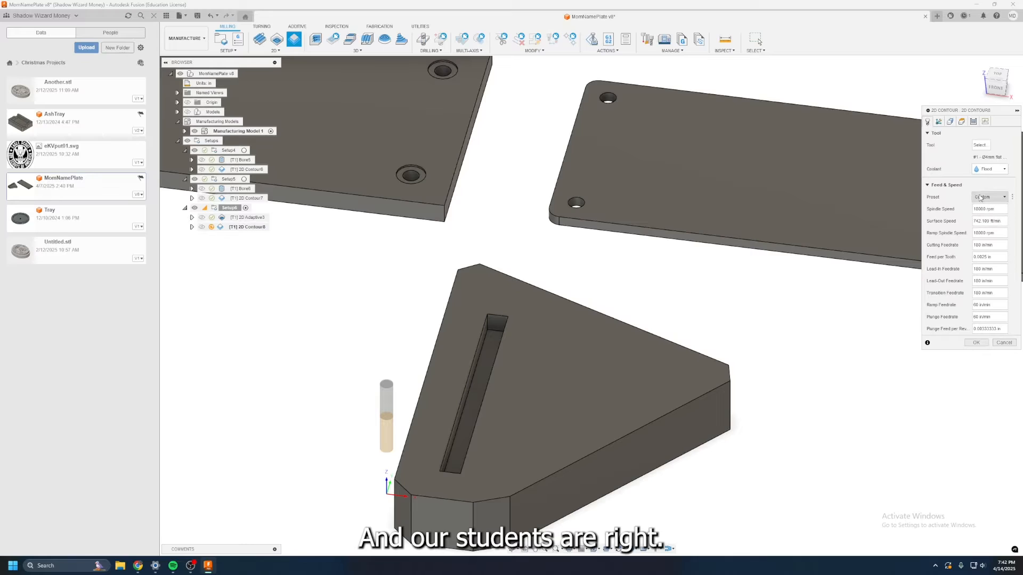
left_click(972, 122)
left_click(961, 123)
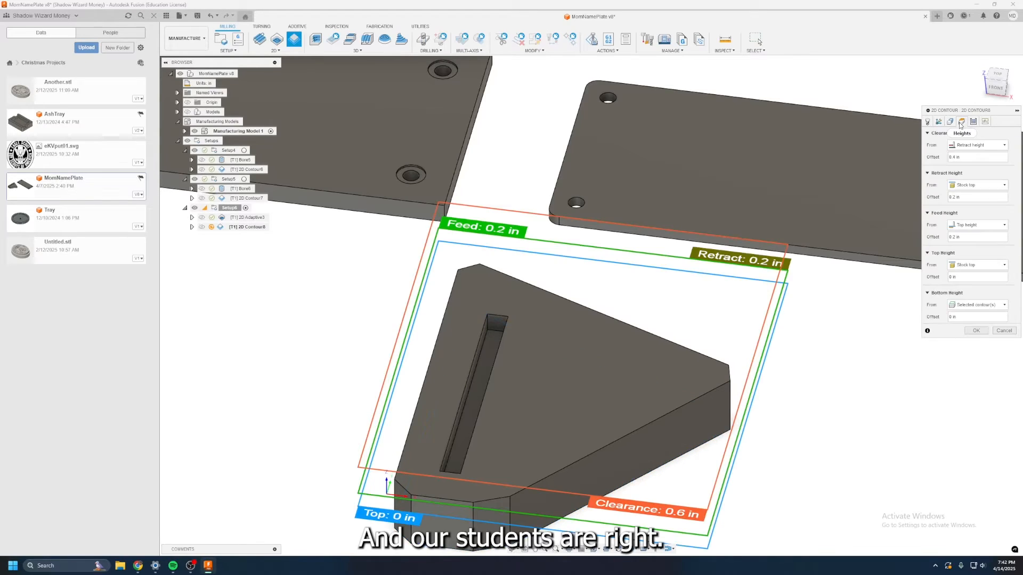
left_click(951, 123)
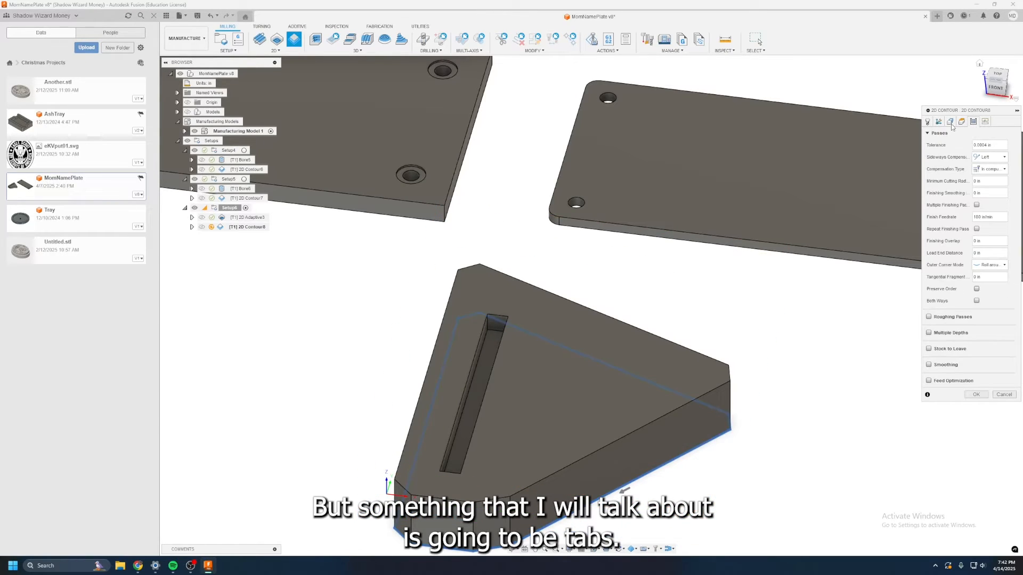
Step: Enable rectangular tabs positioned by distance on the base's contour with the default sizes, and create the operation
left_click(950, 123)
left_click(928, 190)
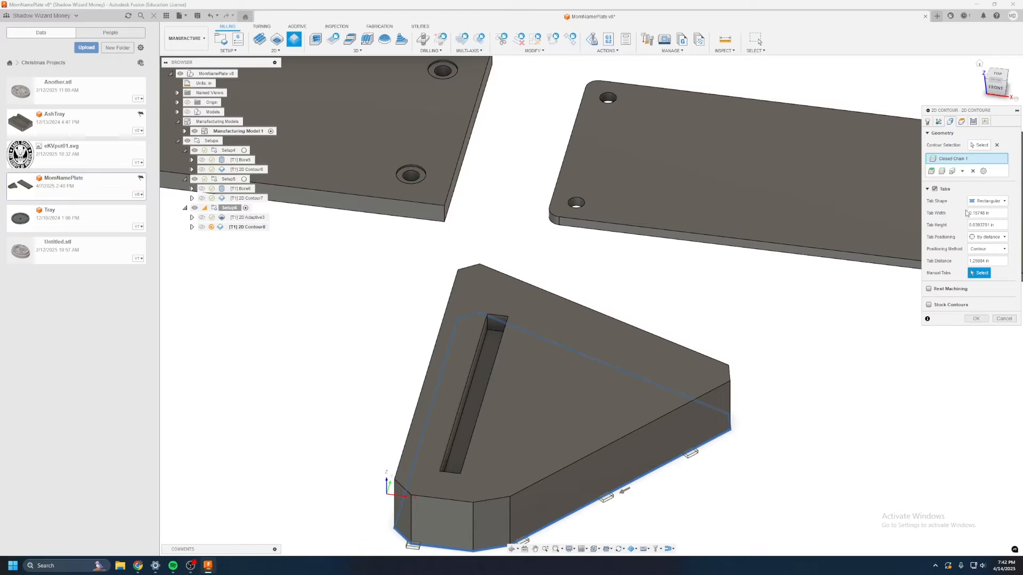
scroll(716, 462, "up", 3)
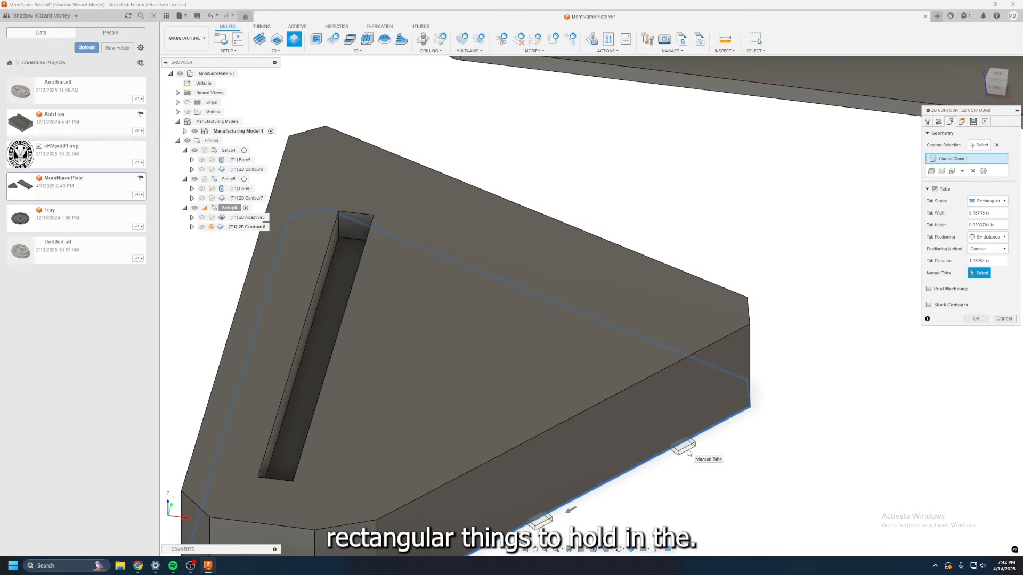
scroll(662, 335, "down", 2)
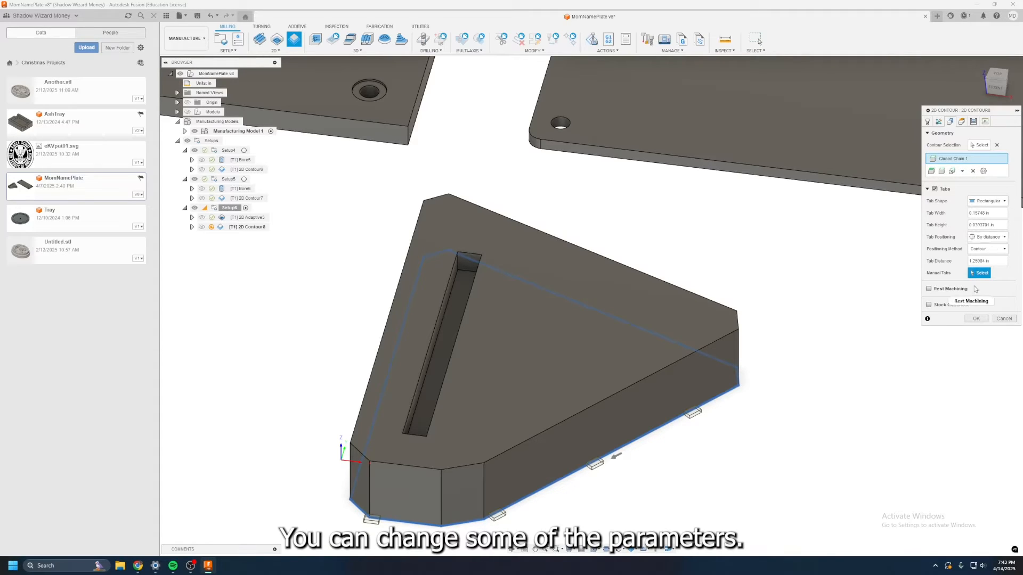
left_click(988, 200)
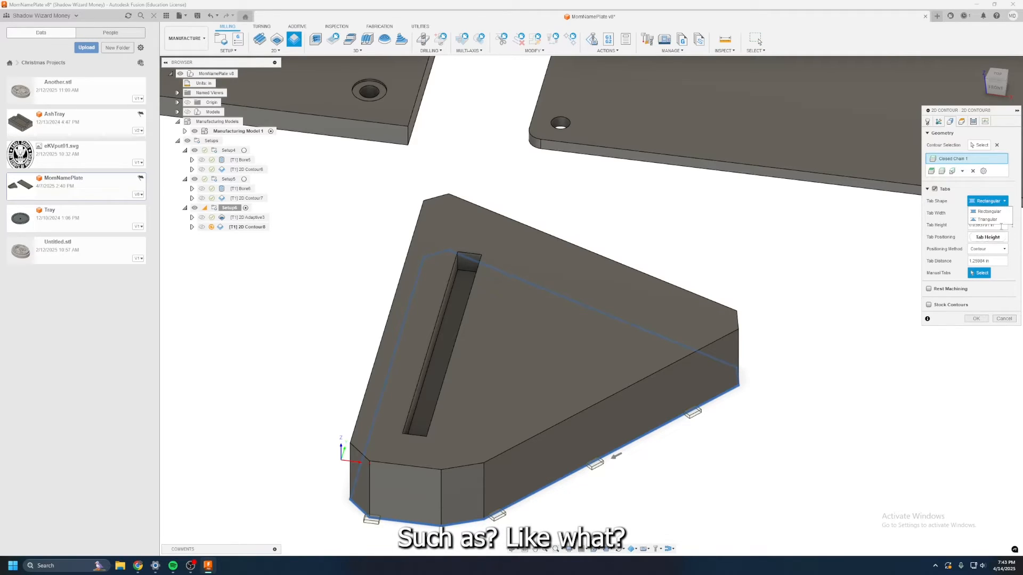
left_click(988, 201)
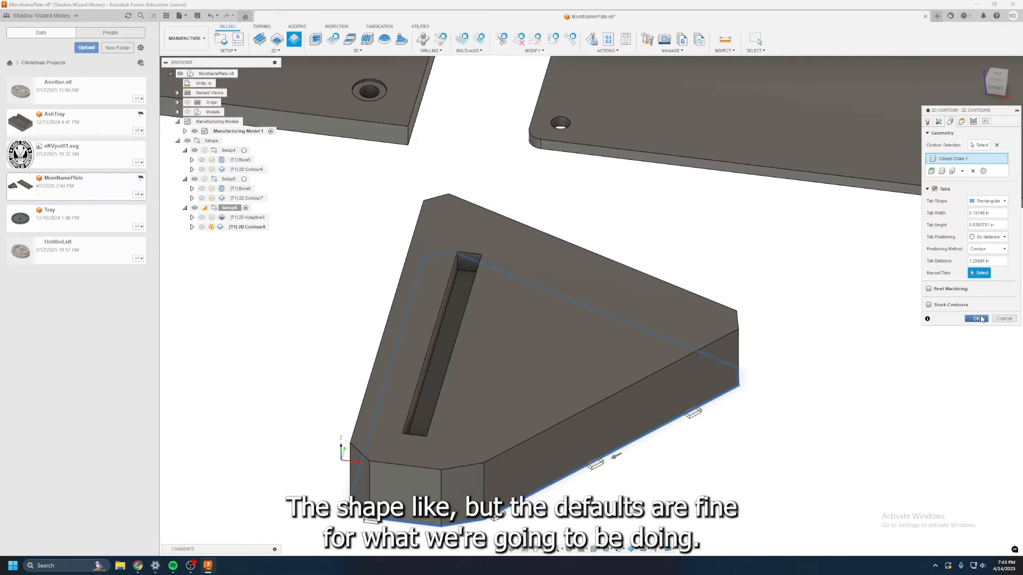
left_click(982, 319)
Step: Edit the triangular base's 2D contour and set its maximum roughing stepdown to 0.06 in
right_click(257, 228)
left_click(310, 228)
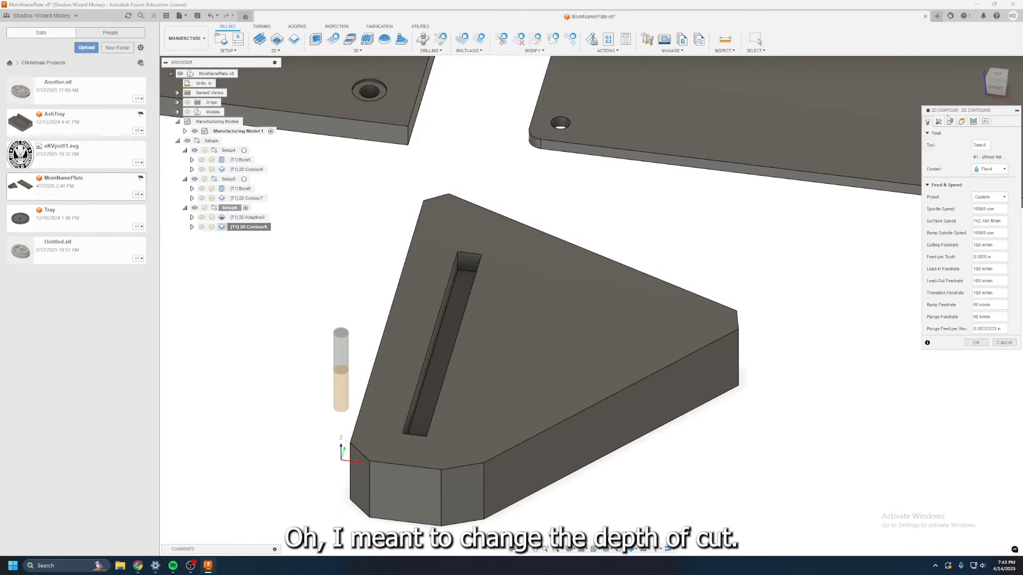
left_click(973, 121)
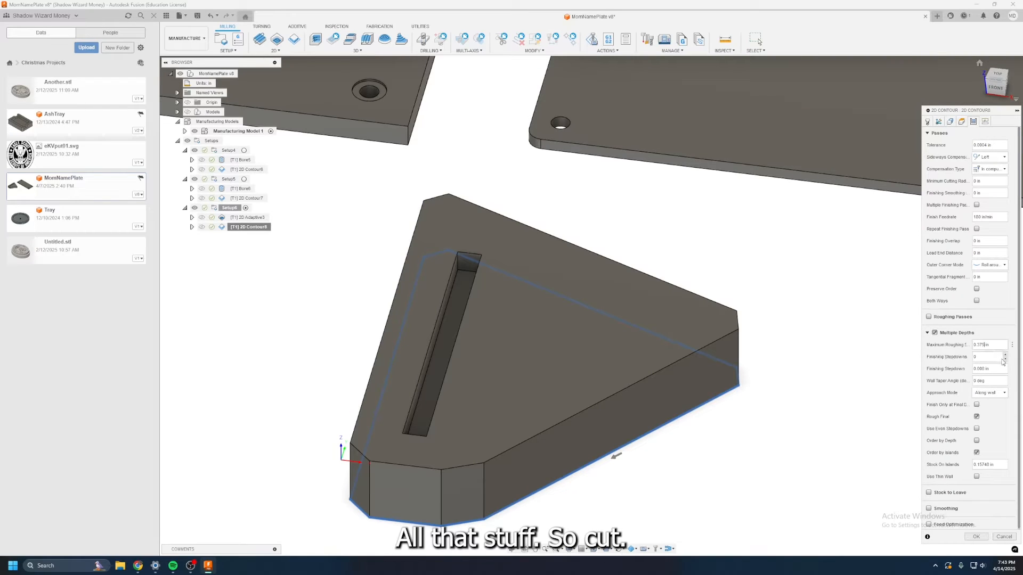
key("BackSpace")
key("BackSpace")
key("BackSpace")
type("06")
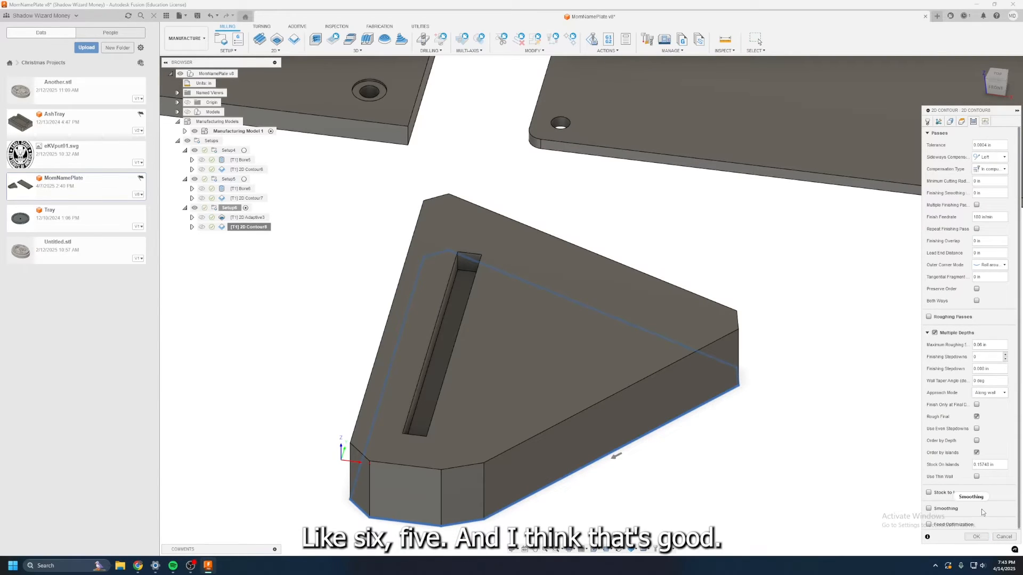
left_click(975, 537)
scroll(703, 277, "down", 2)
scroll(603, 348, "down", 5)
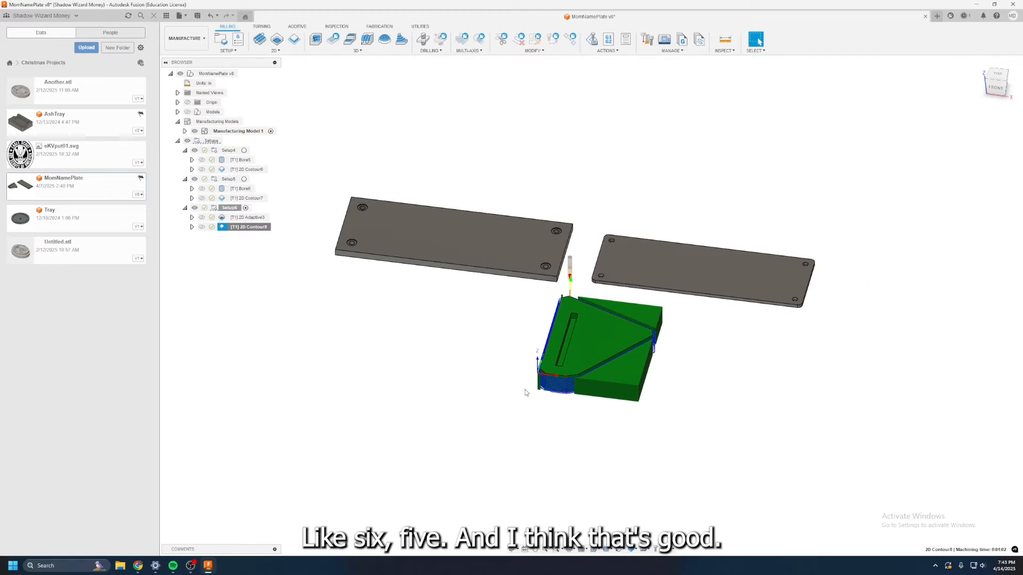
left_click(683, 405)
scroll(522, 270, "up", 4)
scroll(478, 331, "down", 3)
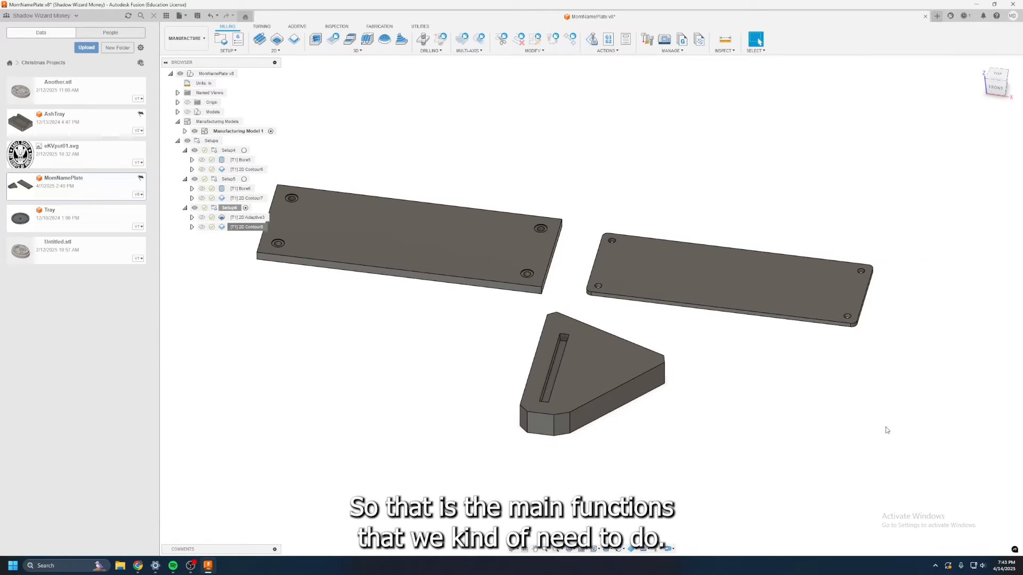
scroll(862, 430, "up", 3)
scroll(856, 413, "down", 3)
scroll(367, 348, "up", 4)
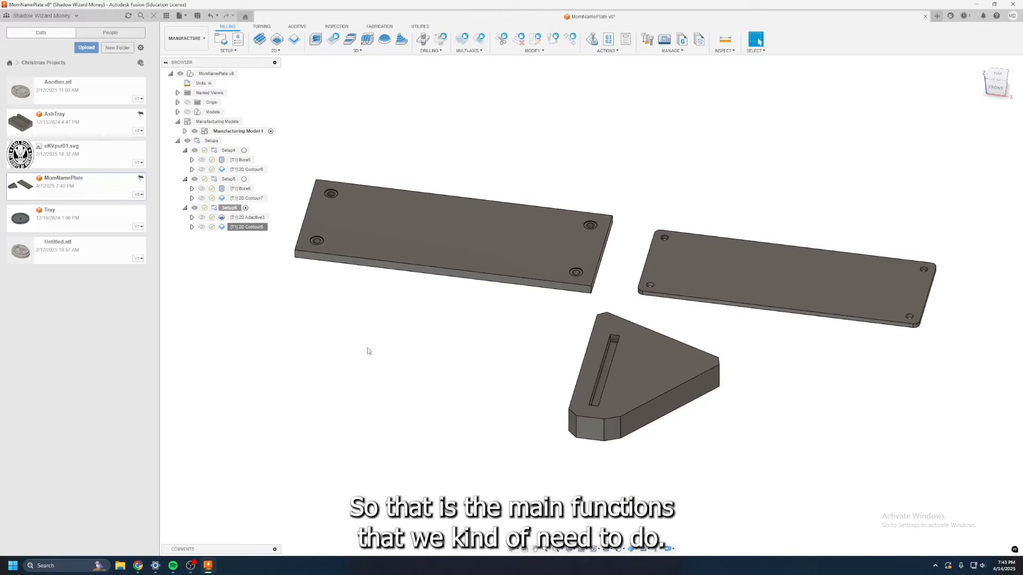
scroll(474, 345, "down", 3)
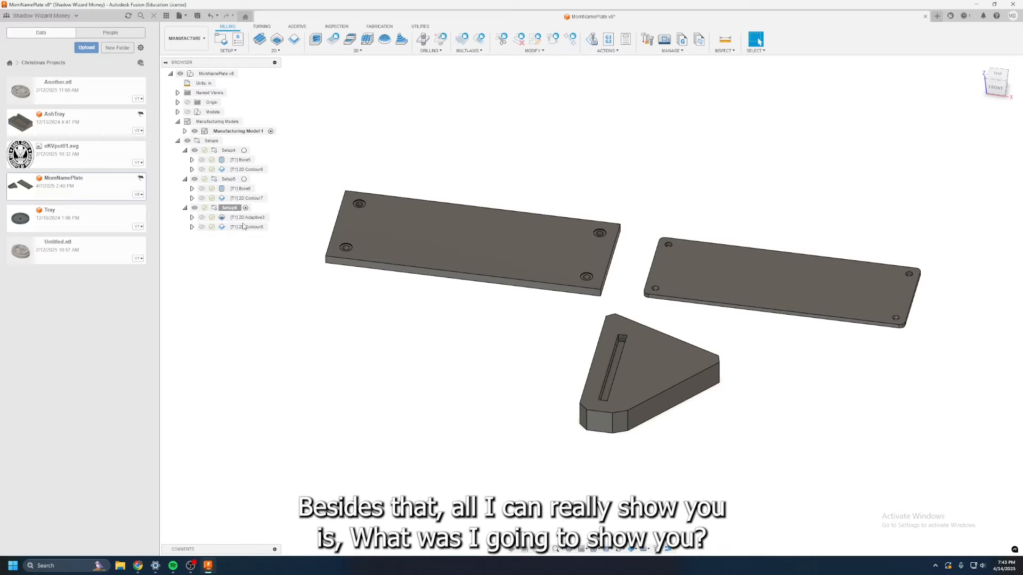
double_click(248, 227)
left_click(257, 245)
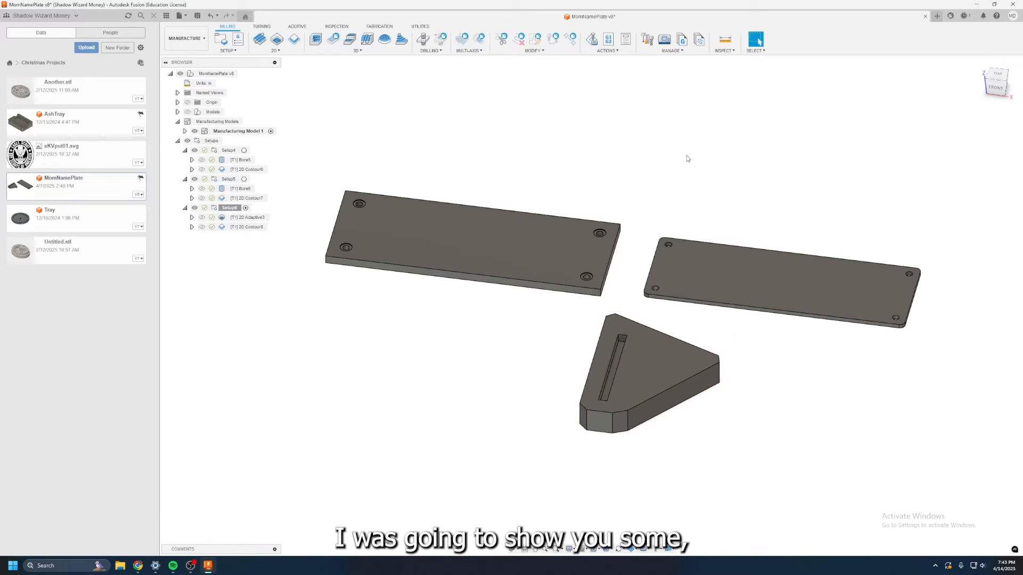
left_click(229, 51)
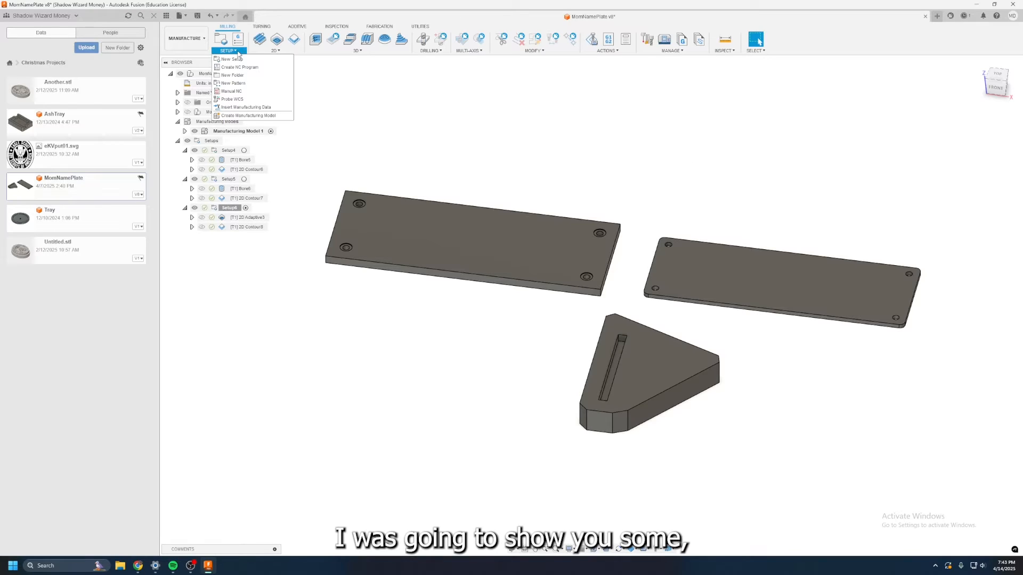
left_click(238, 52)
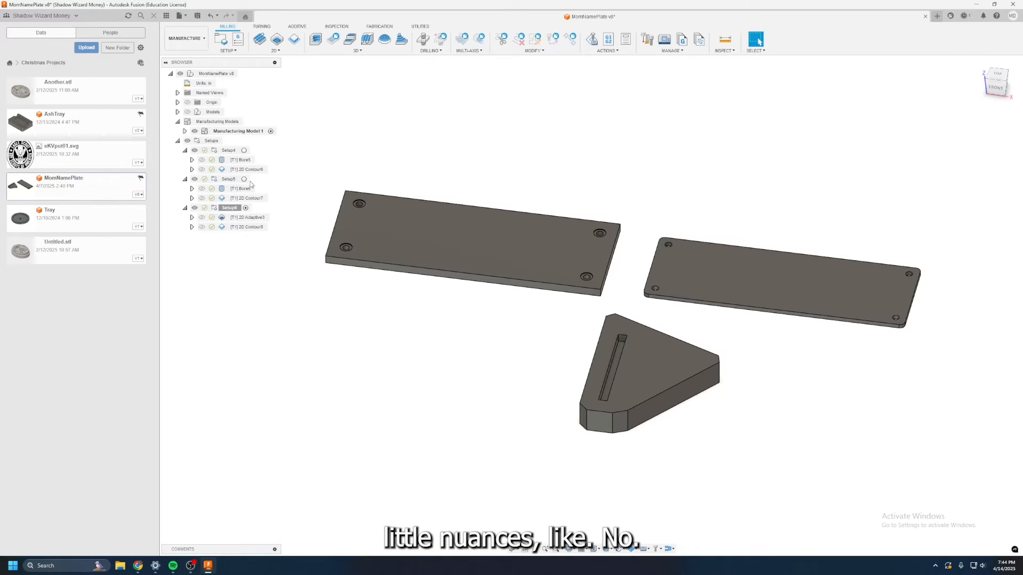
Step: Hide the data panel, and activate Setup4 and Setup6 in turn to view each part's stock
left_click(154, 16)
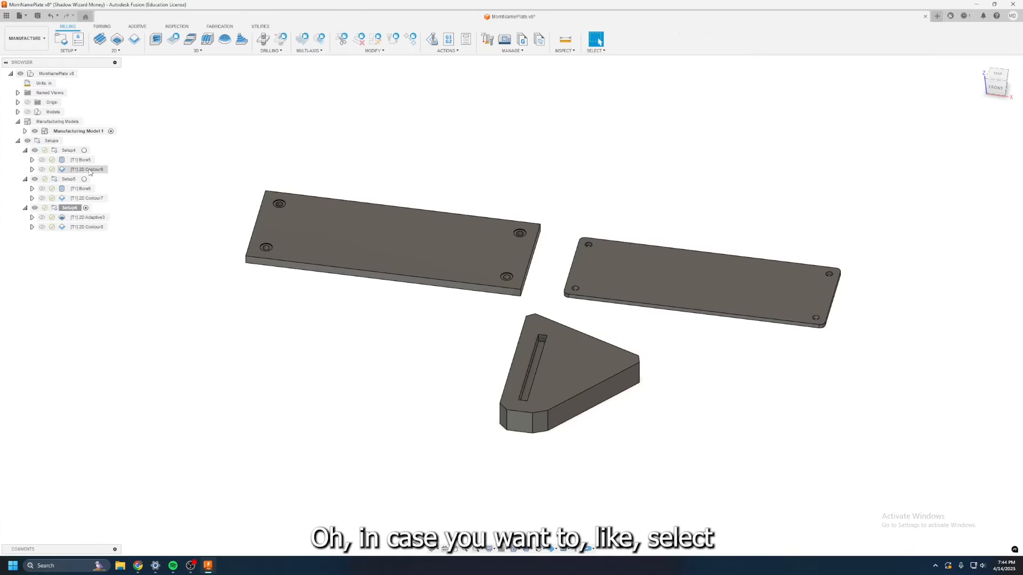
left_click(70, 179)
left_click(80, 151)
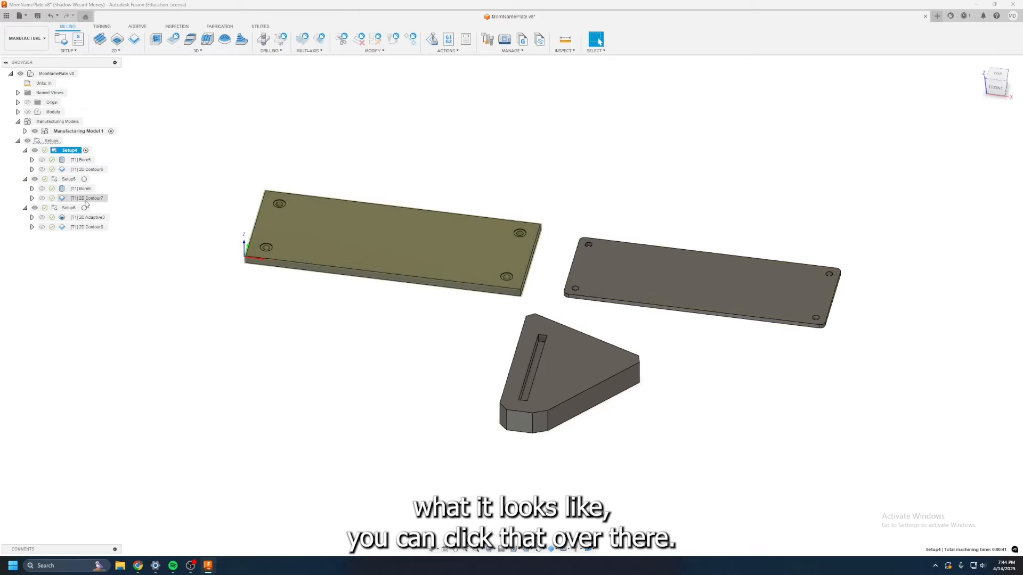
left_click(85, 209)
left_click(86, 209)
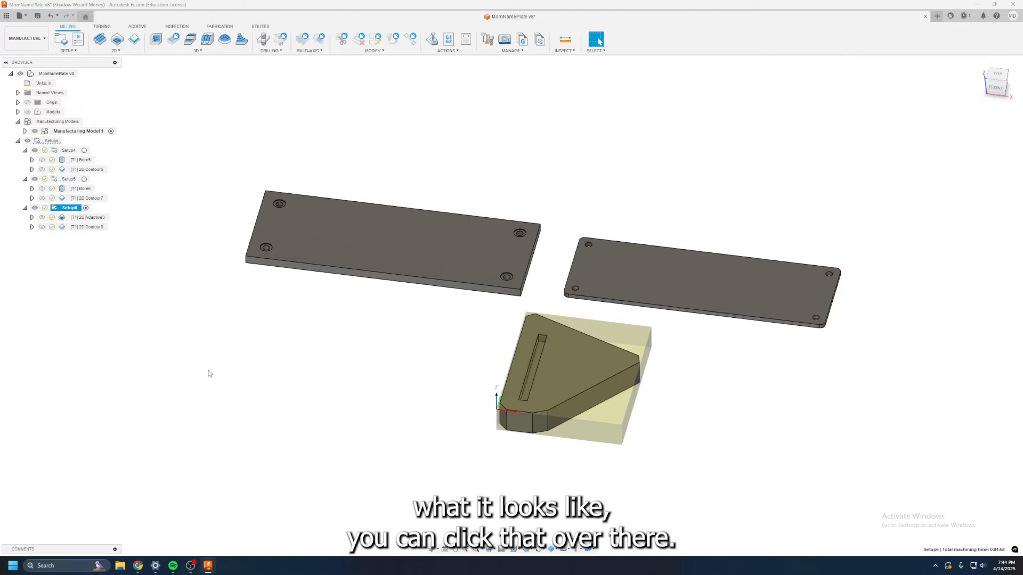
Step: Examine the toolpaths of both plates' bore operations and of the triangular base's slot clearing and contour
left_click(97, 219)
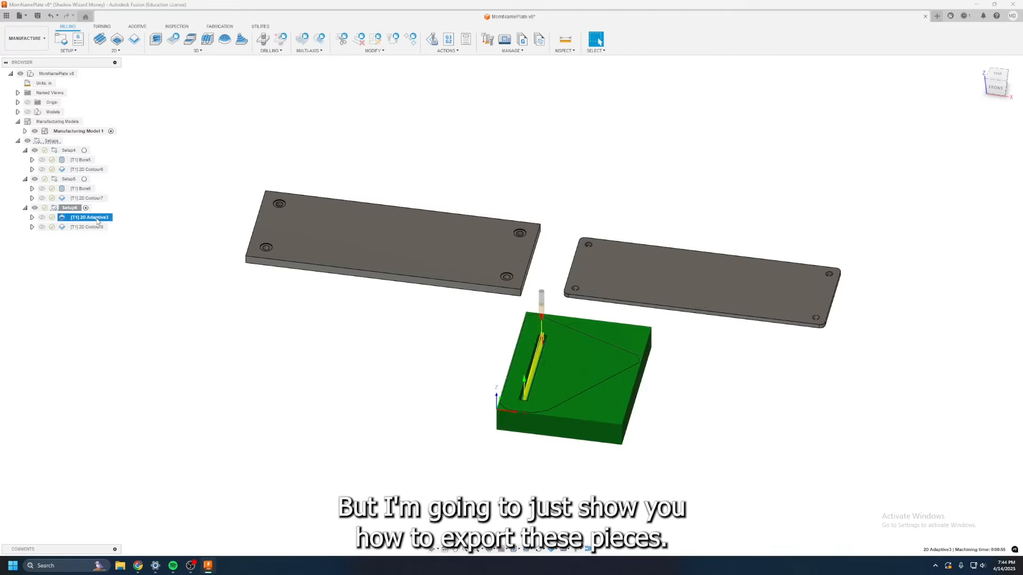
left_click(137, 276)
left_click(80, 189)
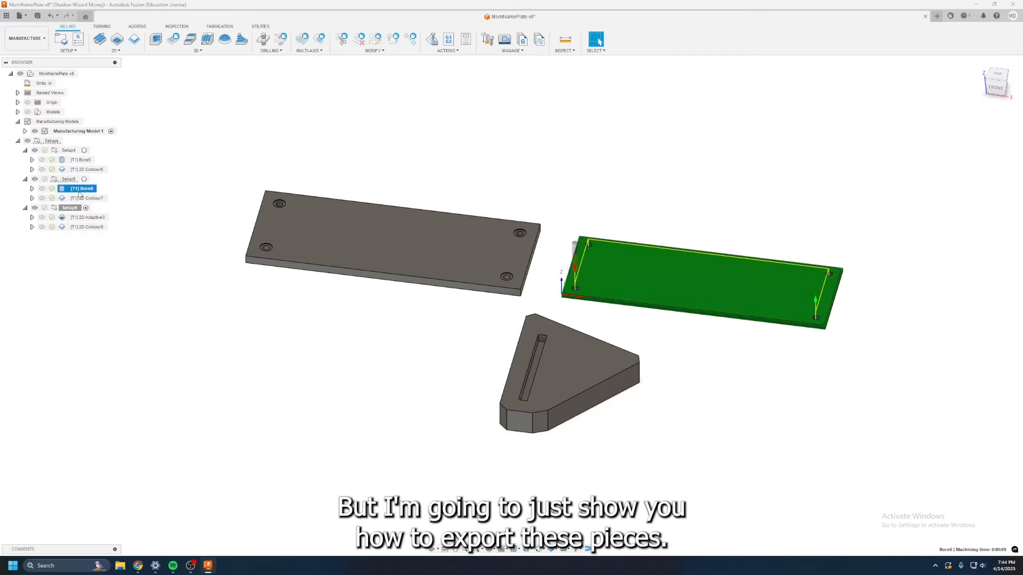
left_click(76, 160)
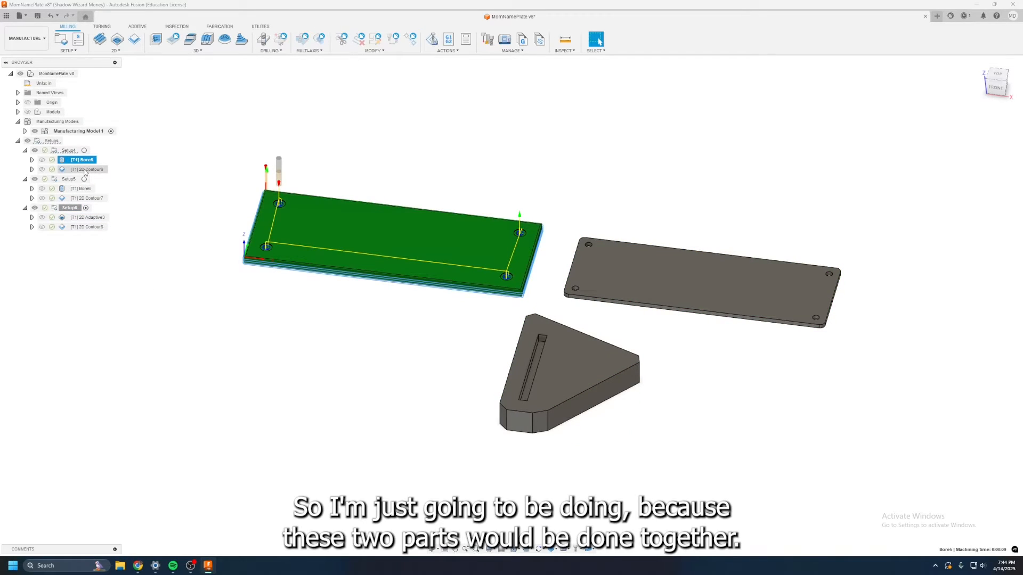
left_click(108, 237)
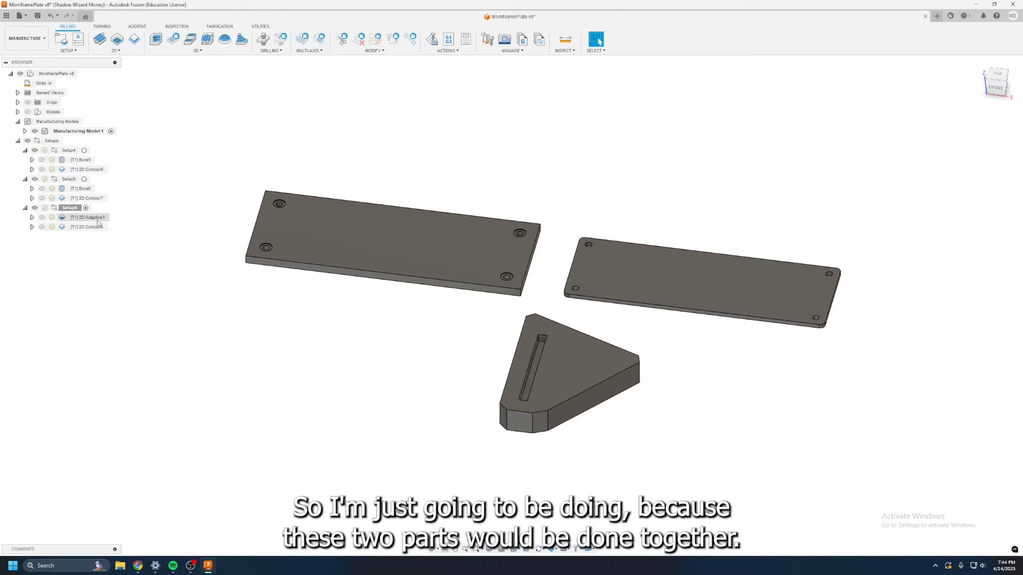
left_click(90, 217)
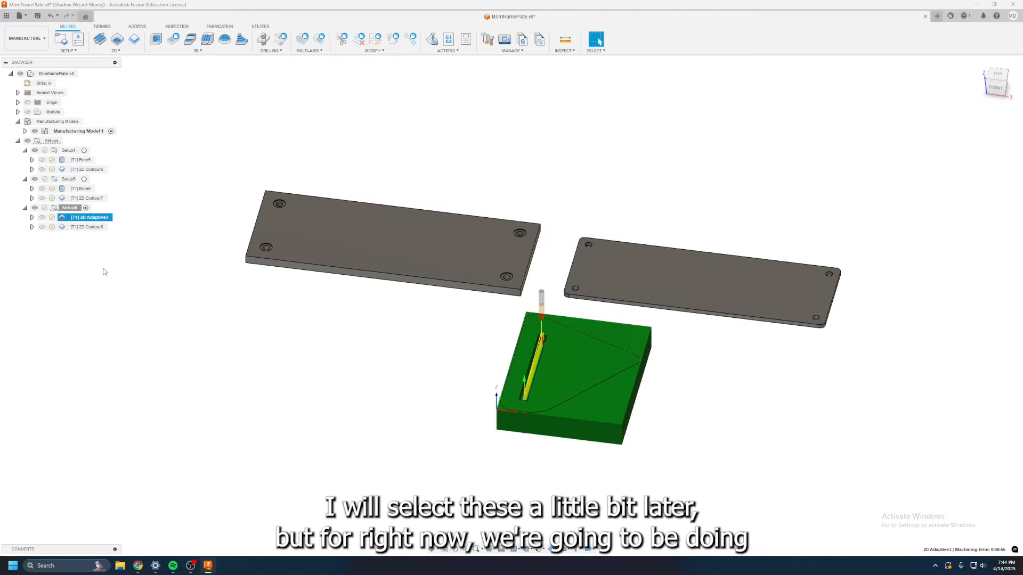
left_click(105, 269)
left_click(90, 228)
left_click(113, 245)
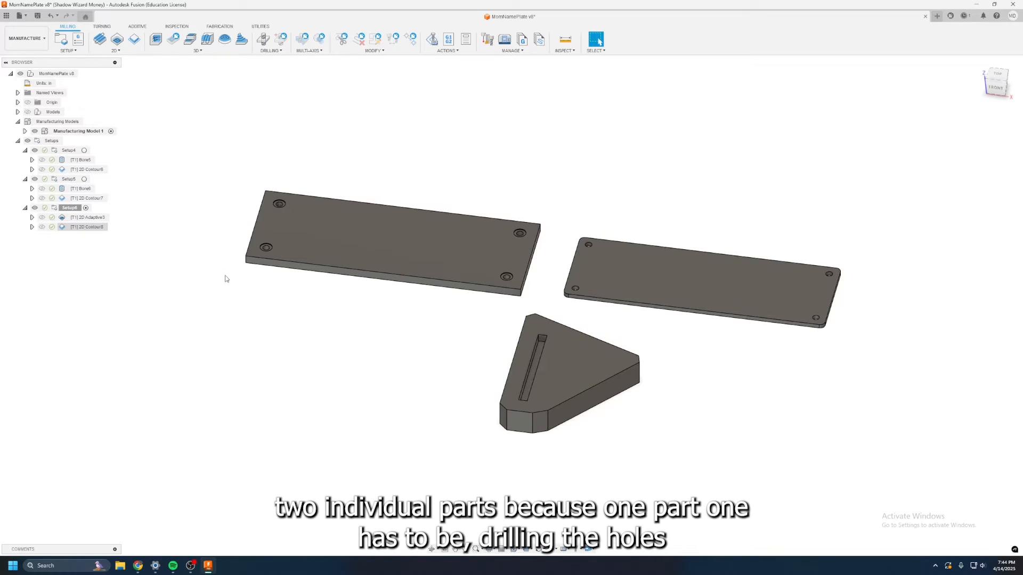
Step: Start post-processing the bore operation of the plate in Setup4 and clear the default program name
scroll(289, 192, "up", 6)
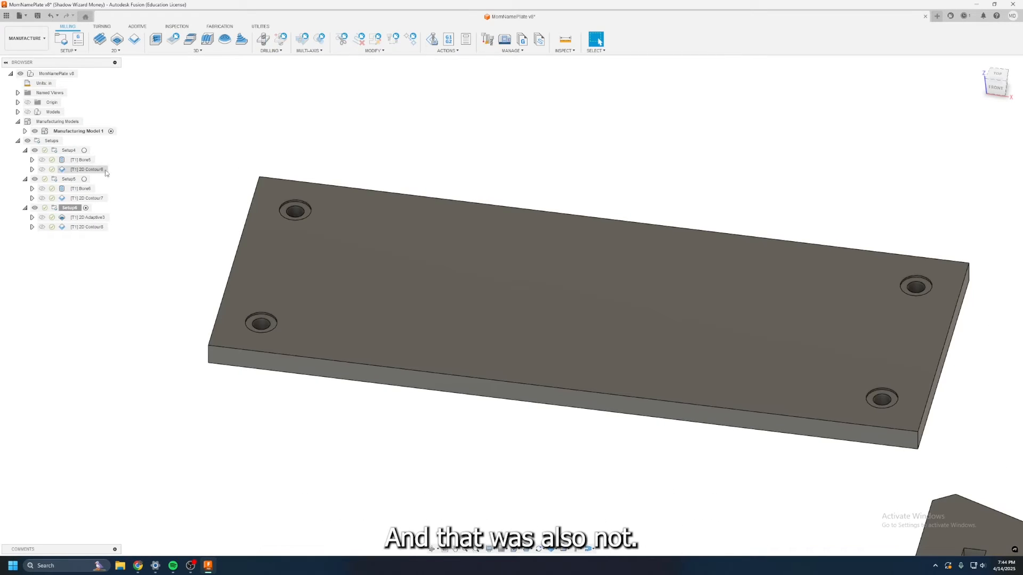
left_click(84, 159)
right_click(87, 161)
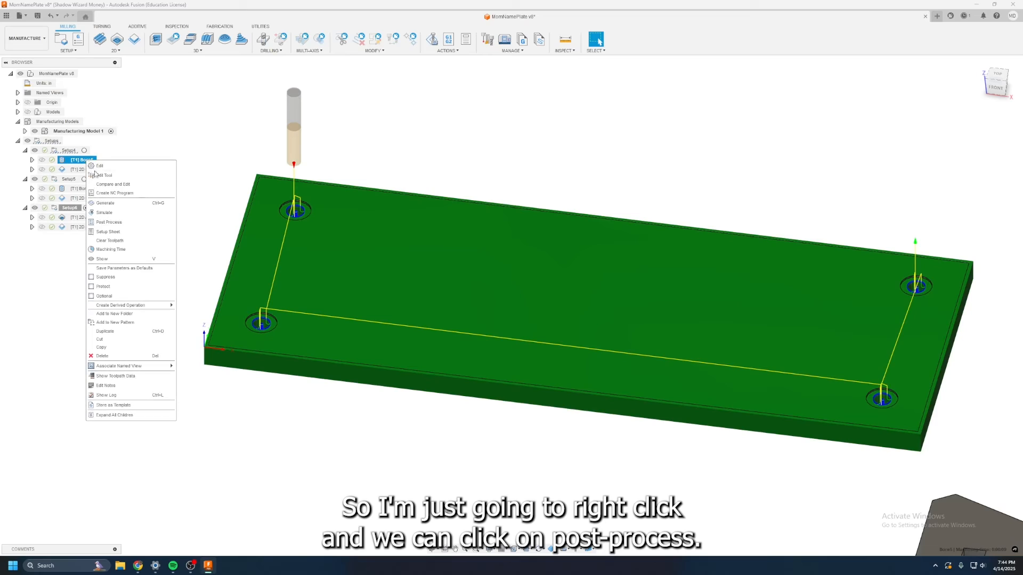
left_click(112, 222)
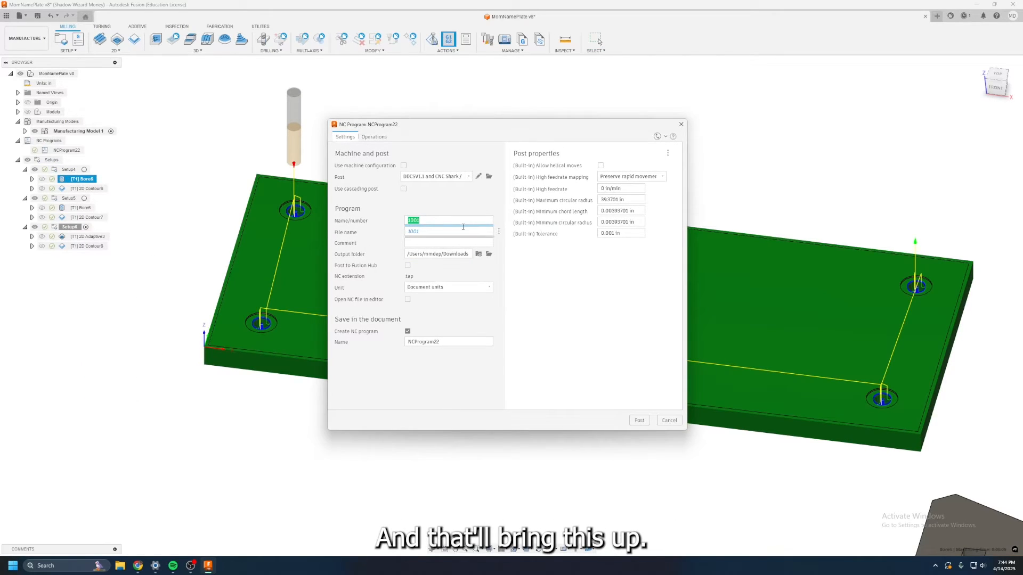
key("BackSpace")
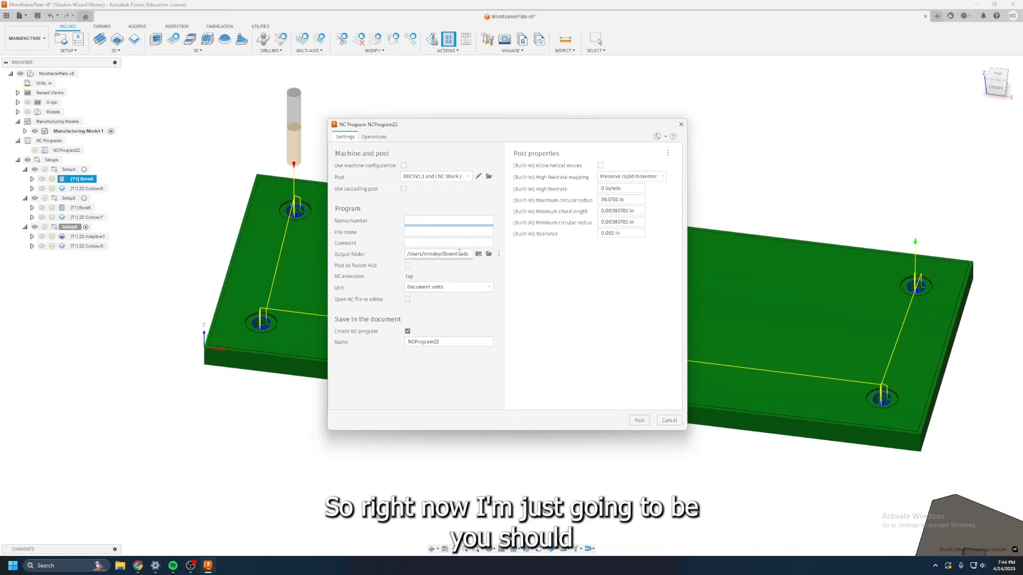
Step: Check the NC program's output folder and the local post processors in the post library without changing either
left_click(488, 254)
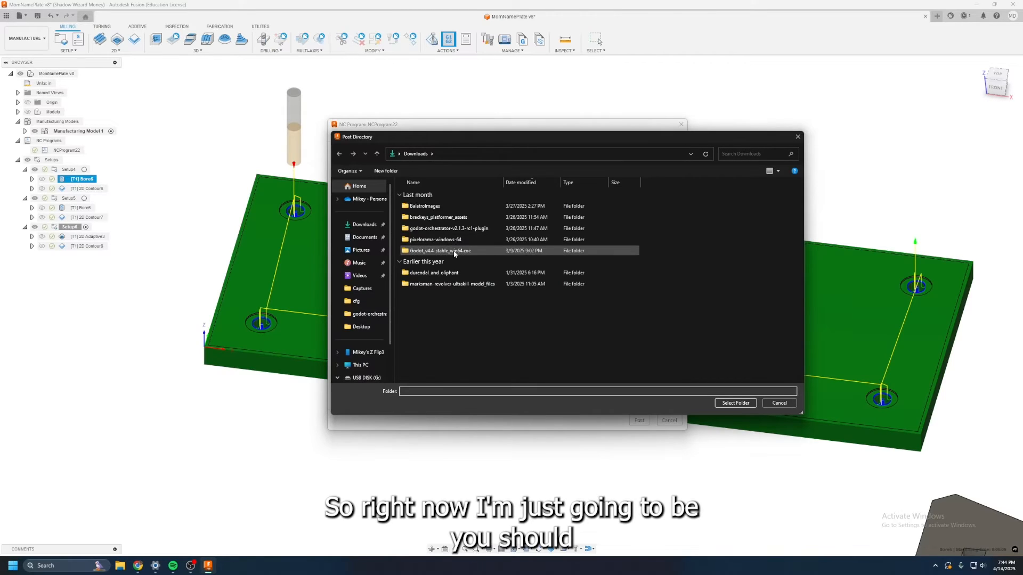
left_click(797, 138)
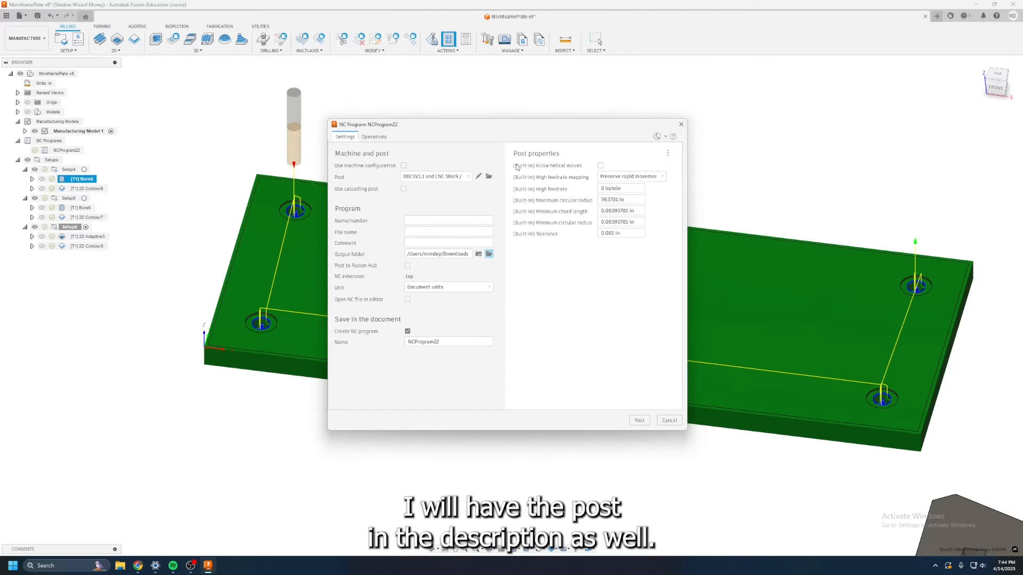
left_click(468, 177)
left_click(469, 178)
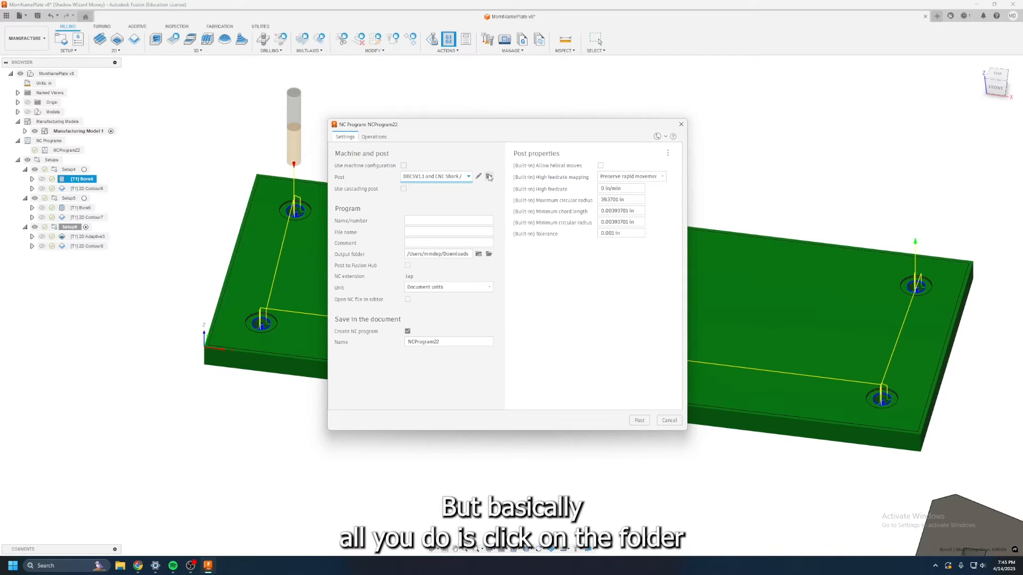
left_click(489, 177)
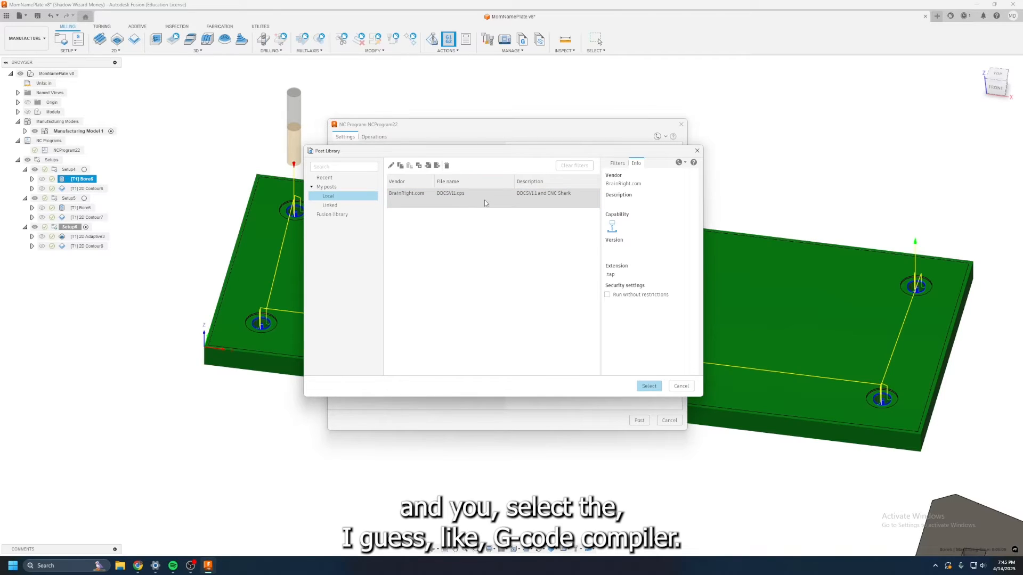
left_click(681, 386)
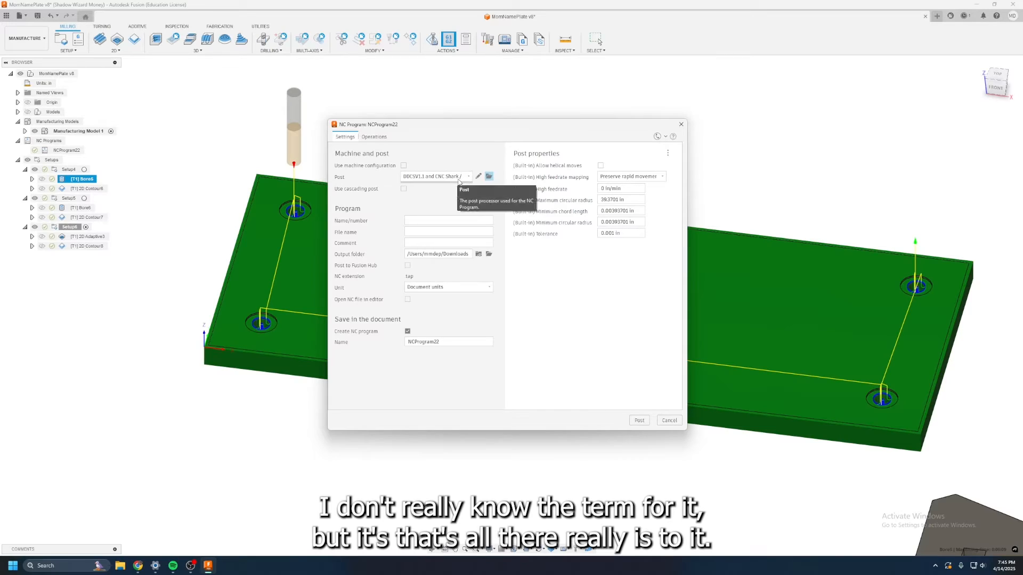
Step: Name the NC program WoodPlaque-1 and set its output folder to USB DISK (G:)
left_click(439, 220)
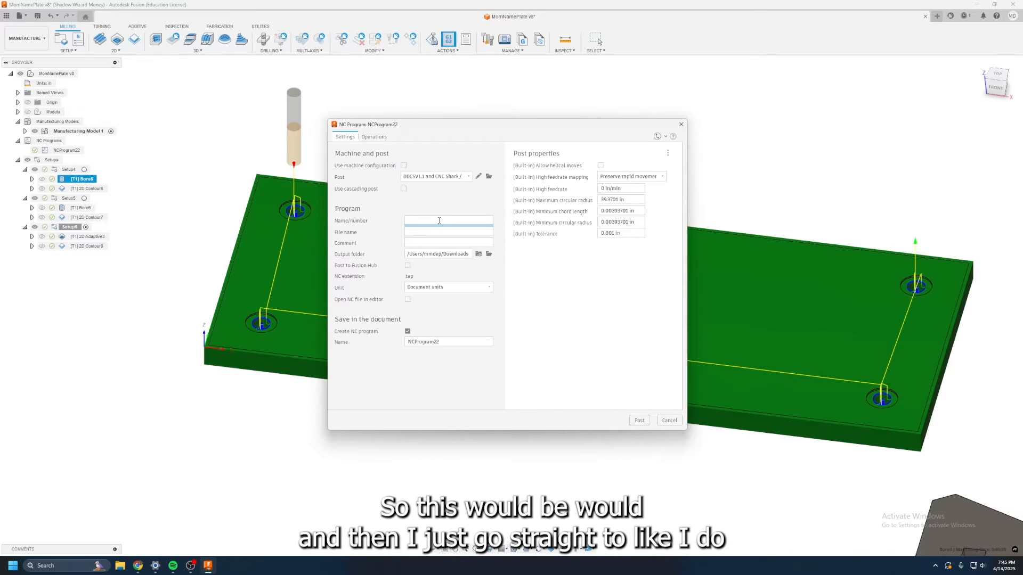
type("WoodPlaque-1")
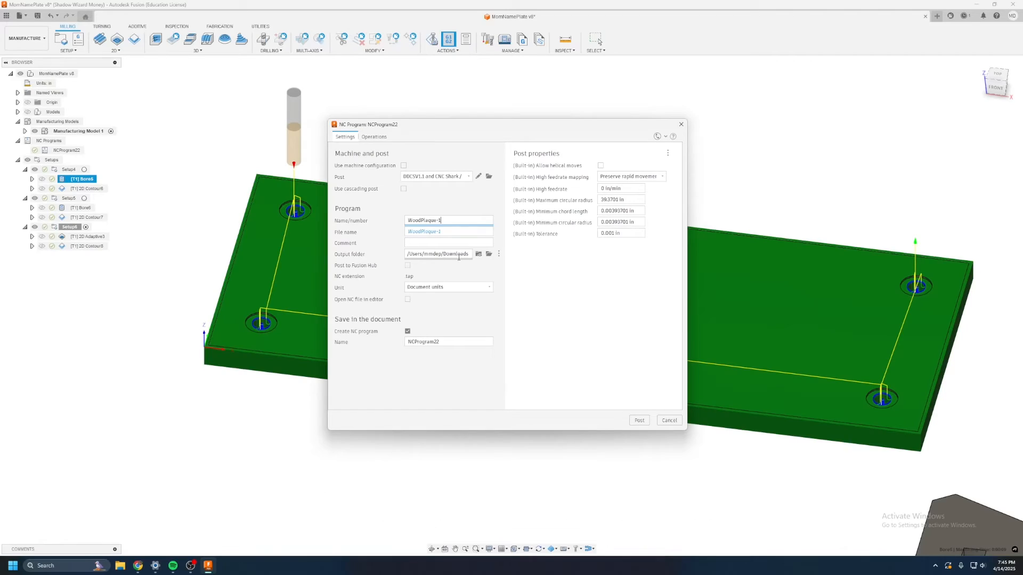
left_click(488, 254)
scroll(355, 341, "down", 1)
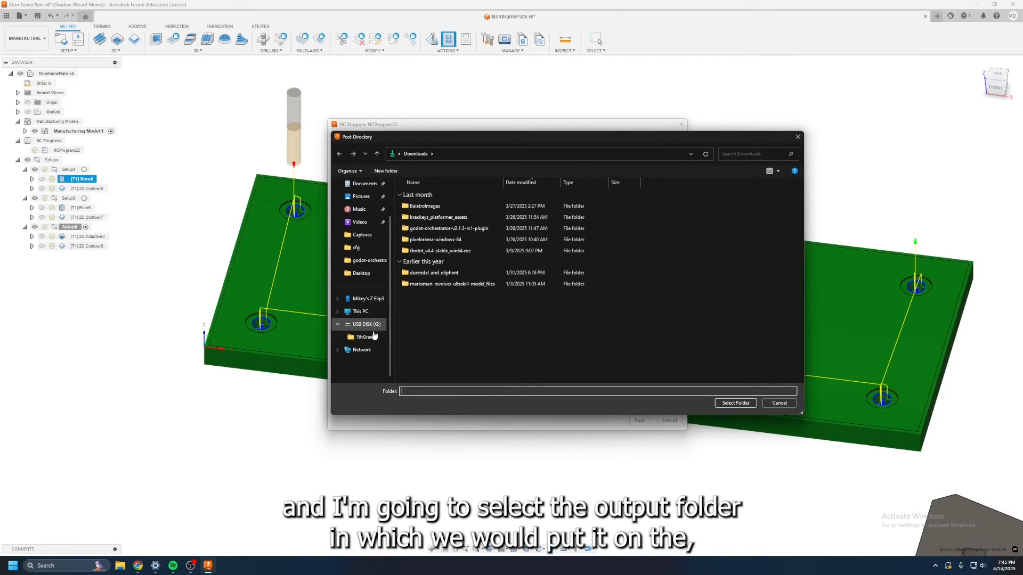
left_click(377, 325)
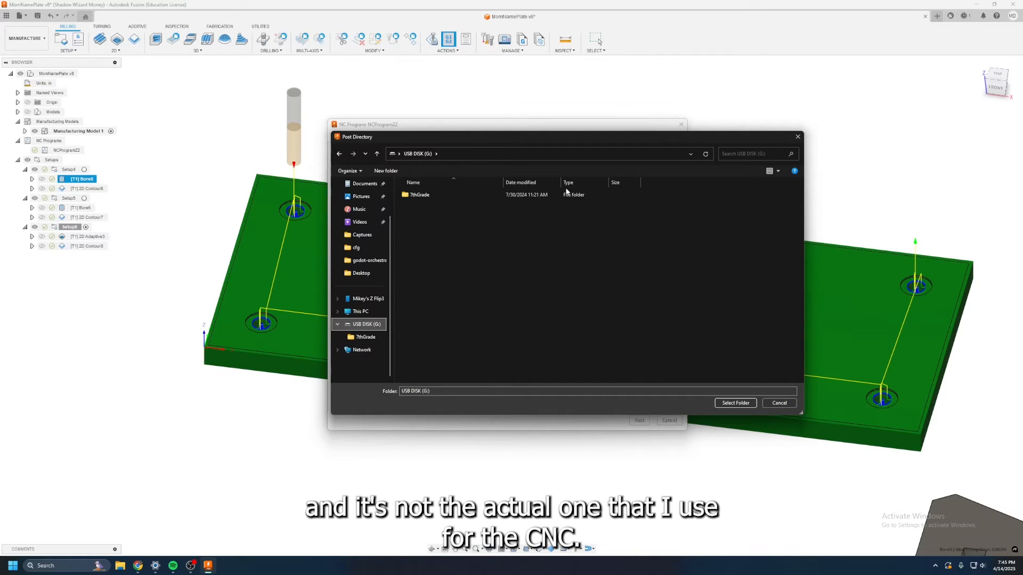
left_click(746, 403)
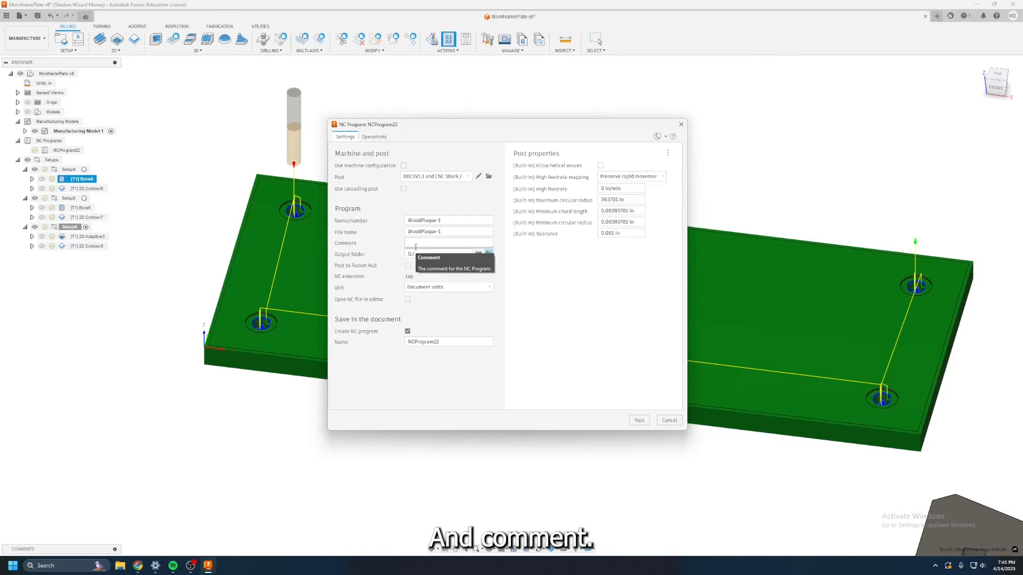
Step: Post the NC program and check the contents of USB DISK (G:) for the exported file
left_click(639, 420)
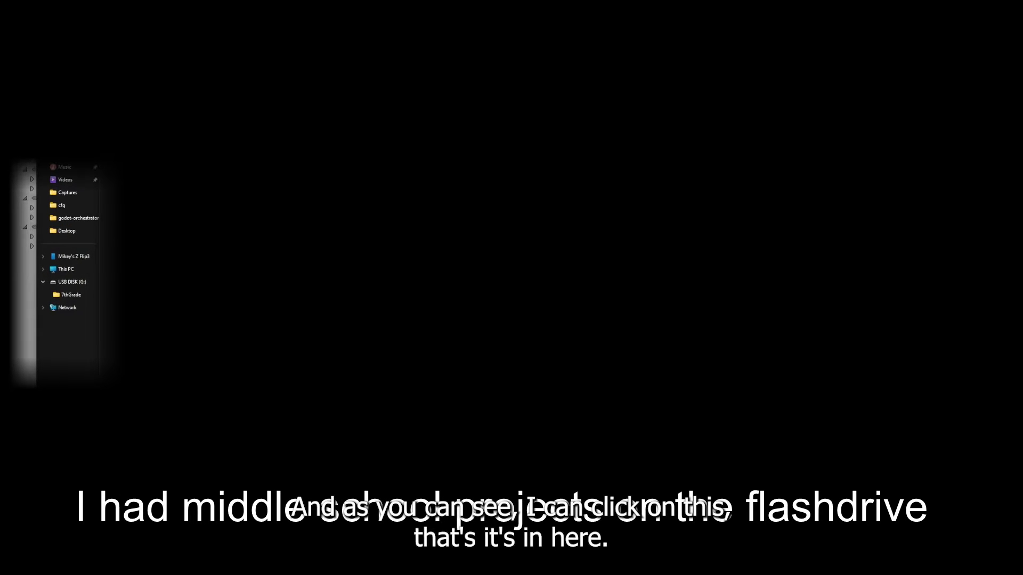
left_click(74, 283)
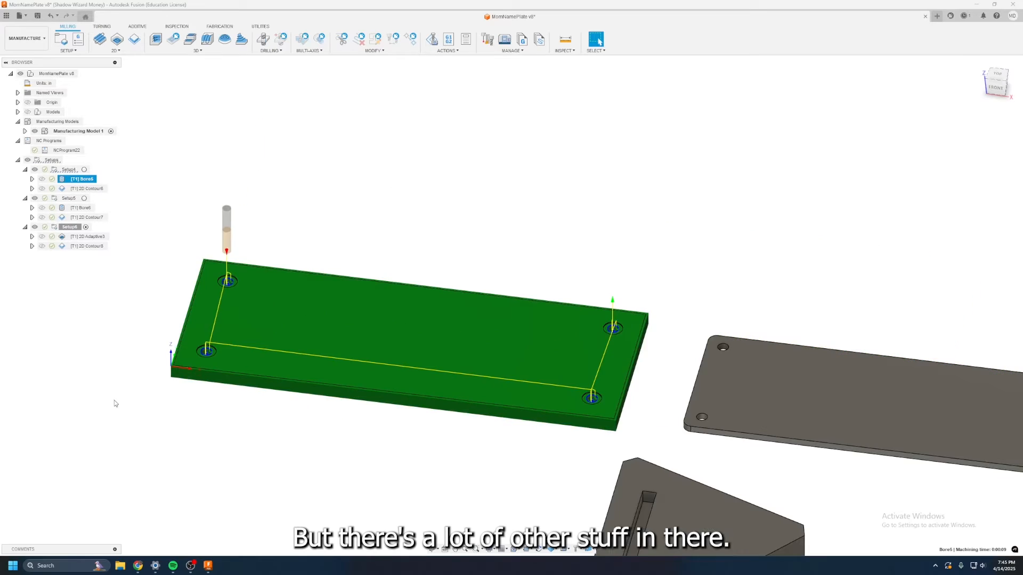
Step: Post-process the triangular stand's 2D Adaptive and 2D Contour operations together as one NC program named WoodStand-1
left_click(582, 292)
scroll(591, 291, "down", 2)
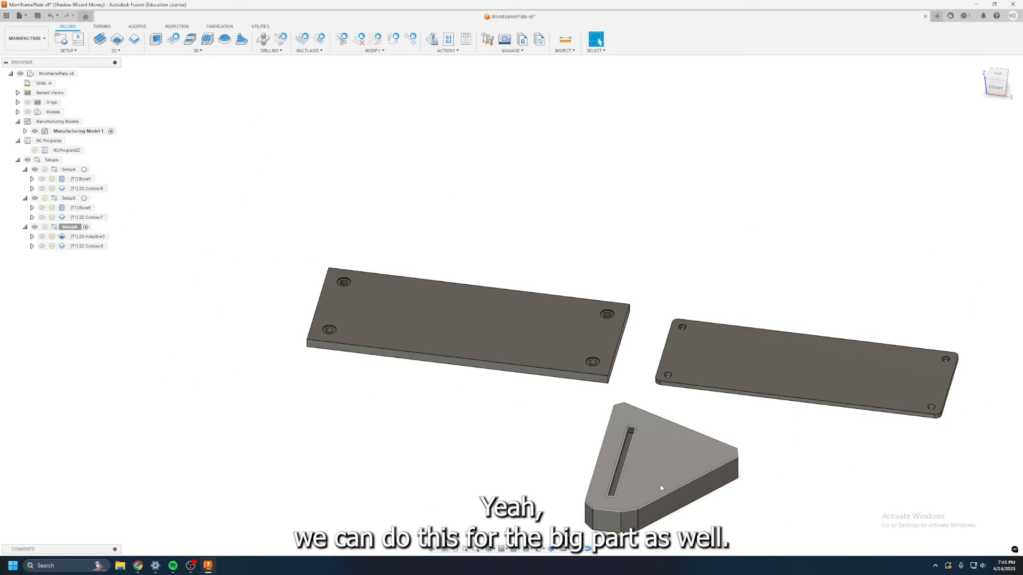
scroll(672, 512, "up", 3)
scroll(701, 545, "up", 2)
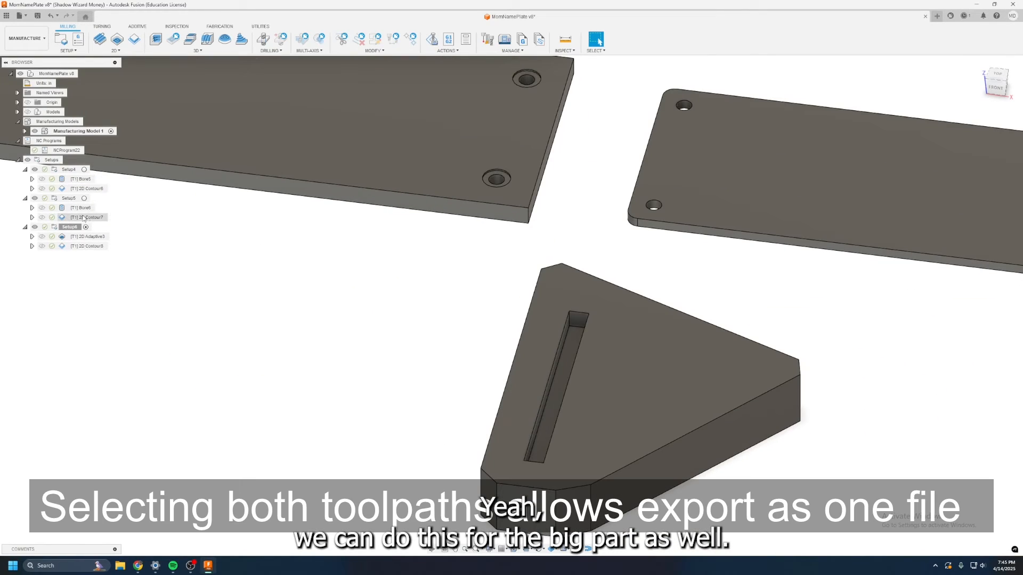
left_click(75, 238)
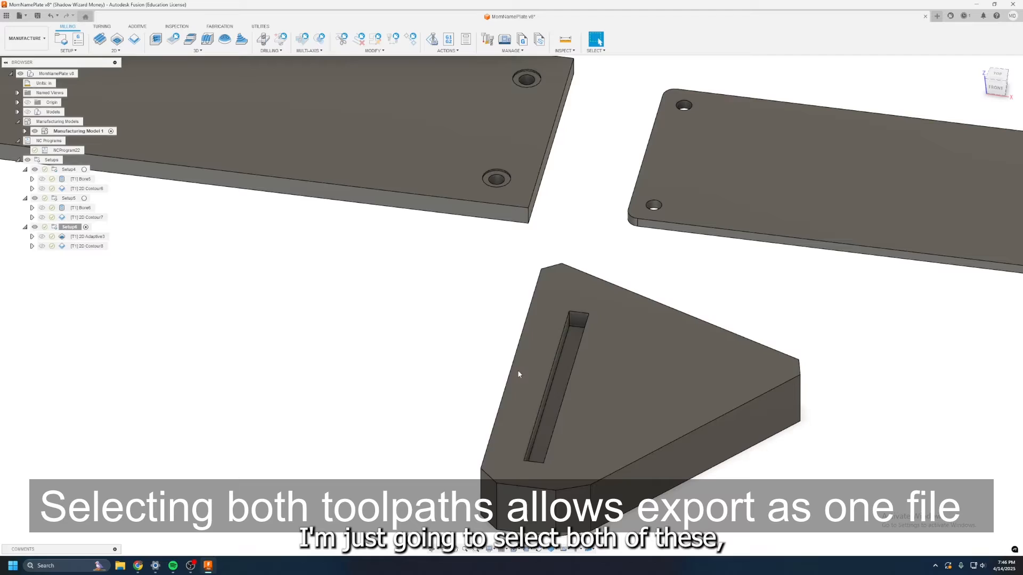
left_click(83, 247, "ctrl")
right_click(92, 252)
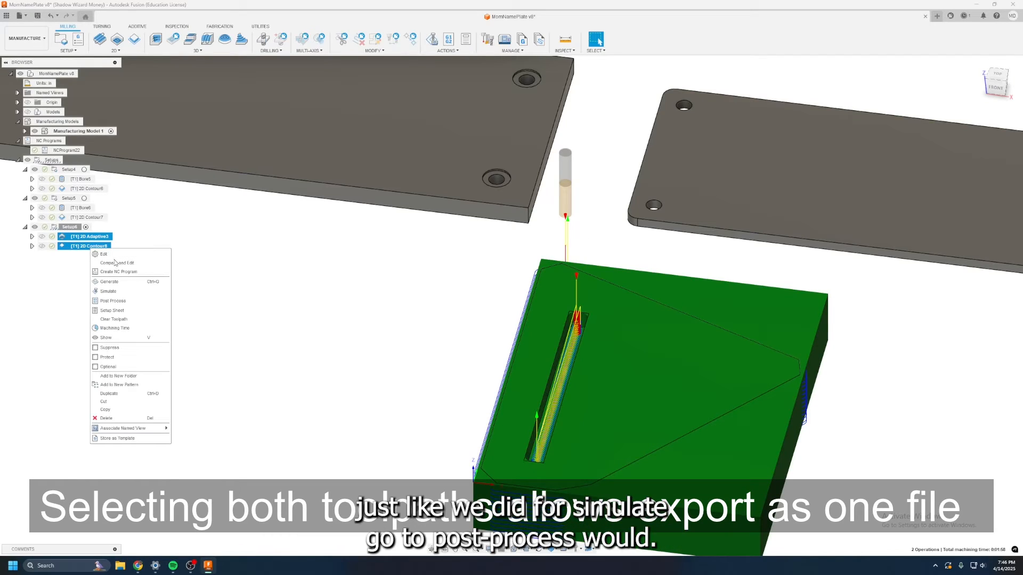
left_click(113, 301)
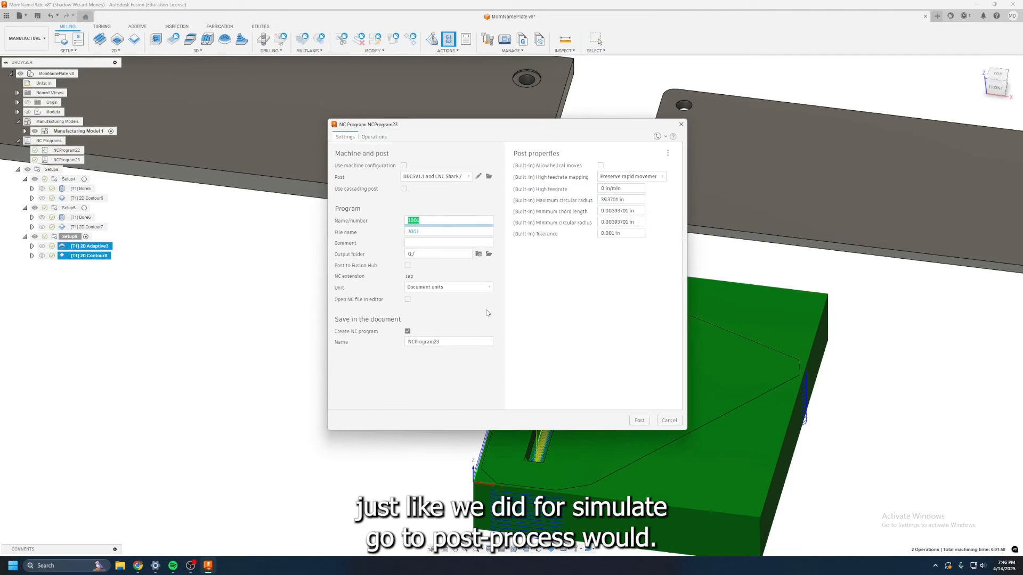
type("WoodStand-1")
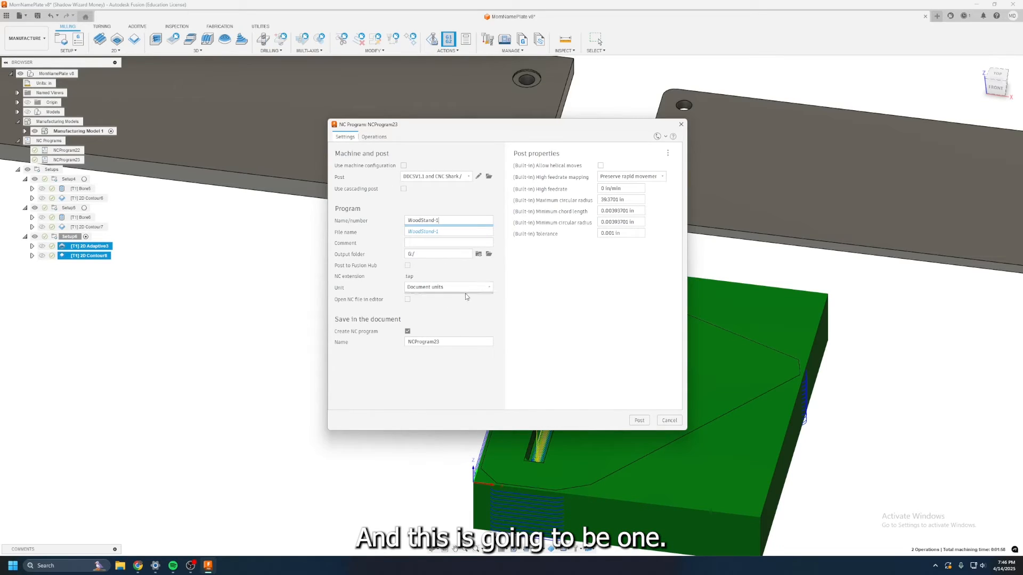
left_click(638, 420)
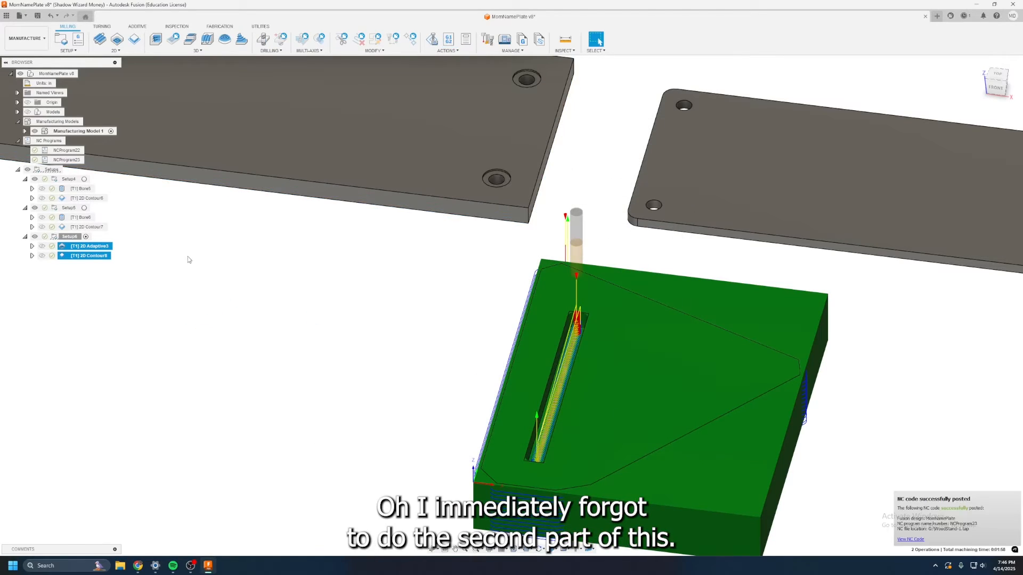
Step: Post-process the 2D Contour operation of the wooden plaque in Setup4 as an NC program named WoodPlaque-2
key("Escape")
left_click(89, 198)
right_click(93, 198)
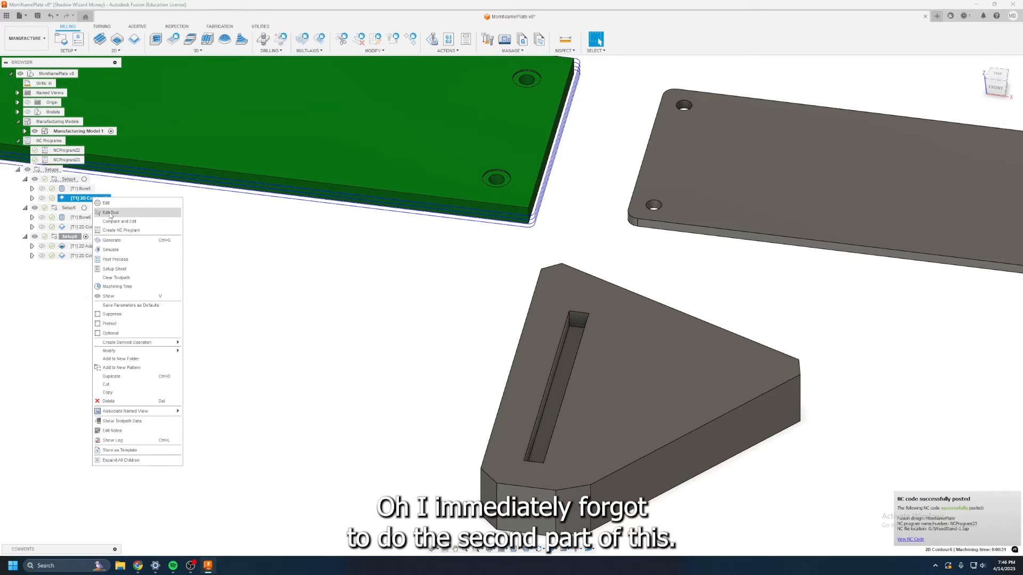
left_click(128, 260)
type("WoodPlaque-2")
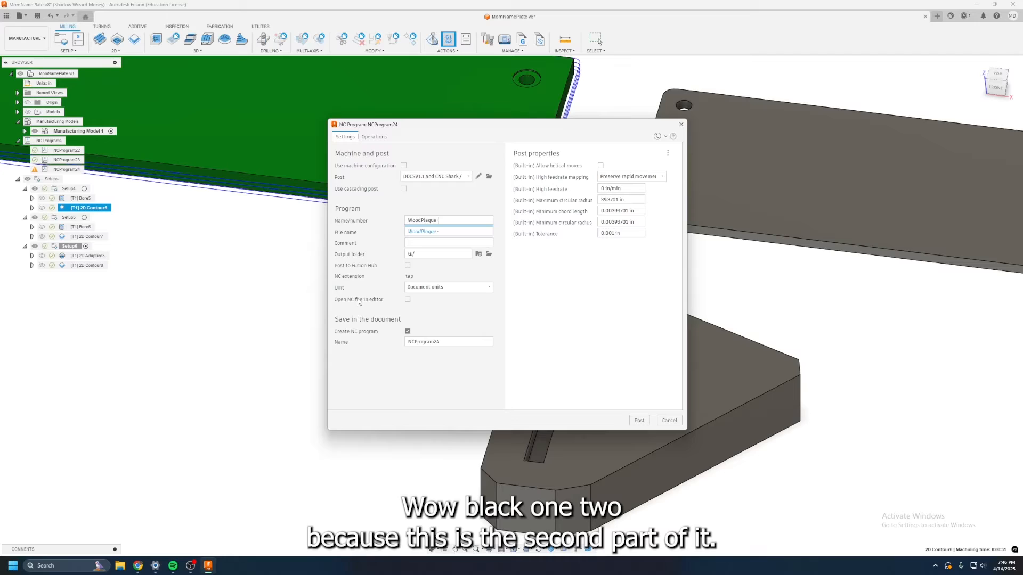
left_click(631, 419)
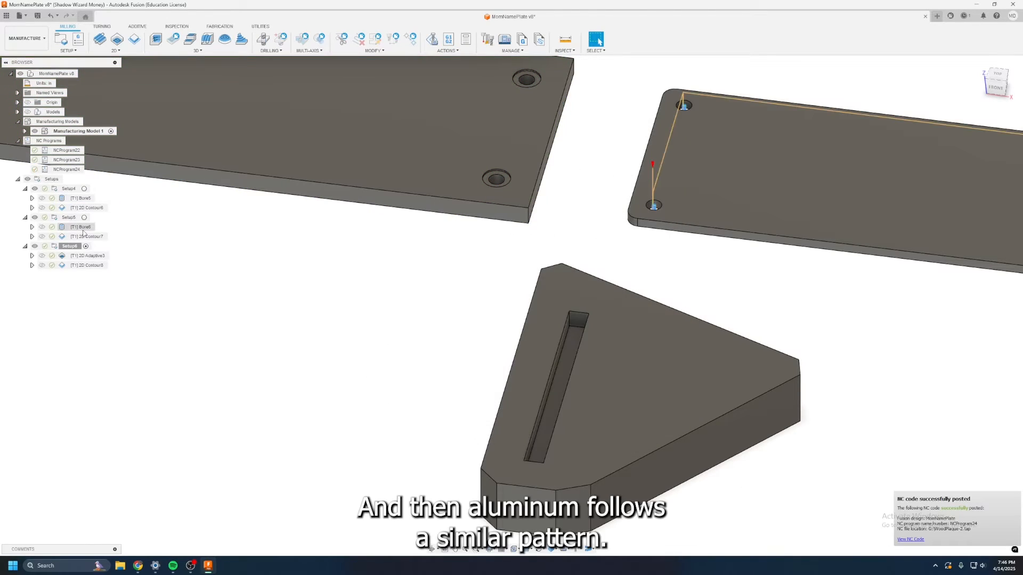
Step: Post-process the bore operation of the aluminum plaque in Setup5 as an NC program named AlPlaque-1
left_click(83, 228)
right_click(84, 229)
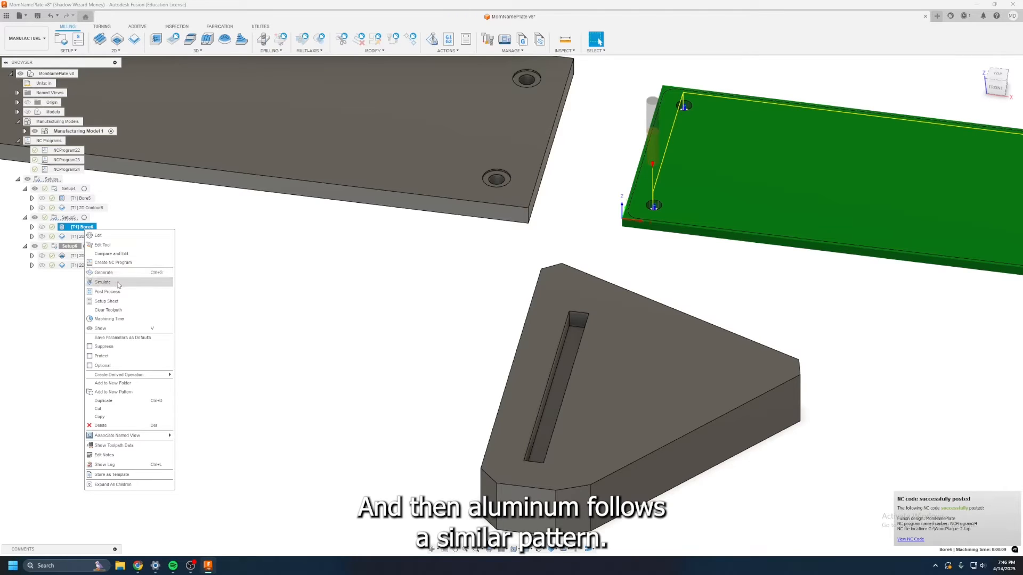
left_click(109, 291)
type("AlPlaque-1")
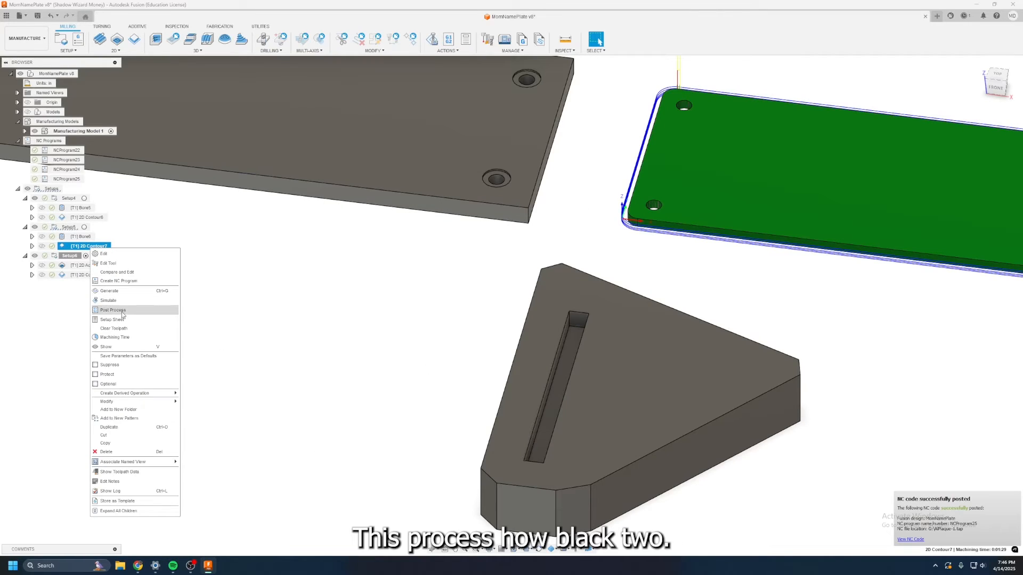
Step: Post-process the 2D Contour operation of the aluminum plaque in Setup5 as an NC program named AlPlaque-2
left_click(127, 313)
type("Alo")
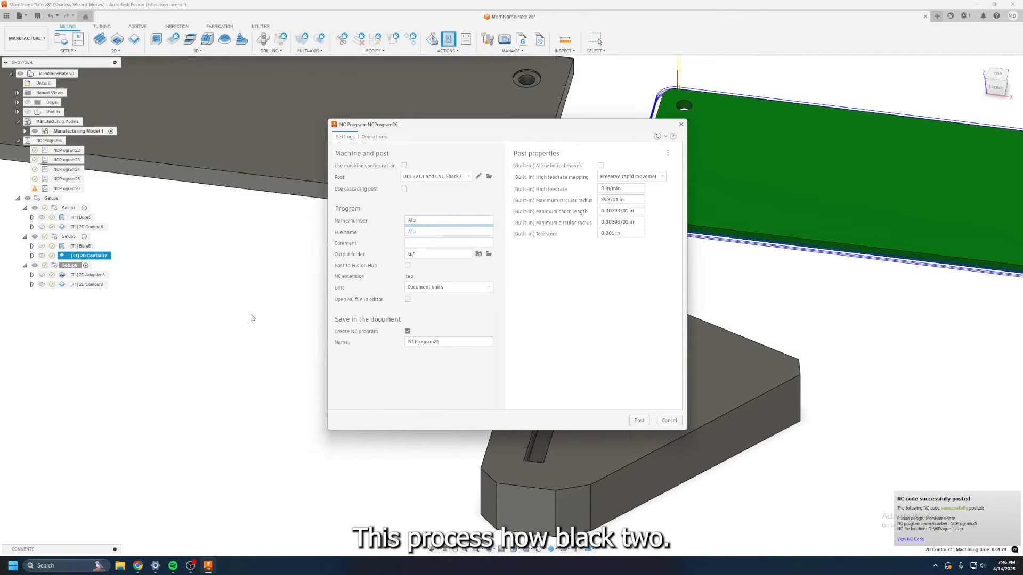
key("BackSpace")
type("Plaque-2")
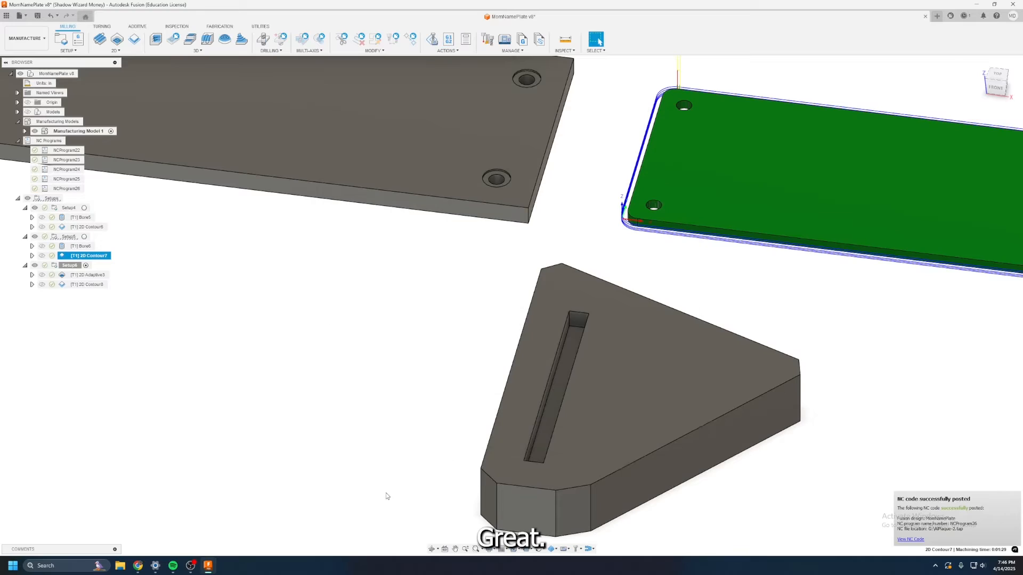
Step: Show the hidden system tray icons
left_click(934, 565)
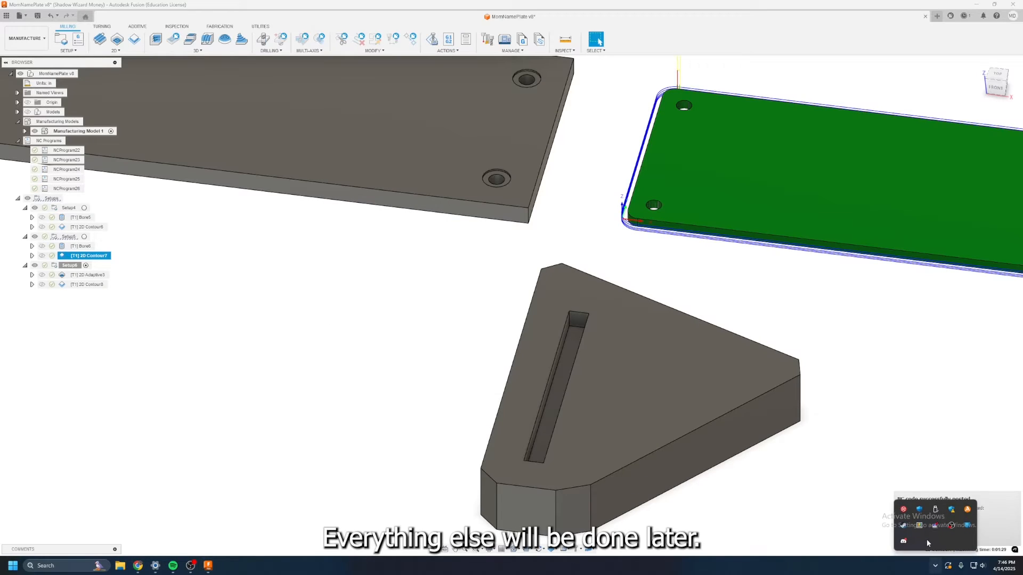